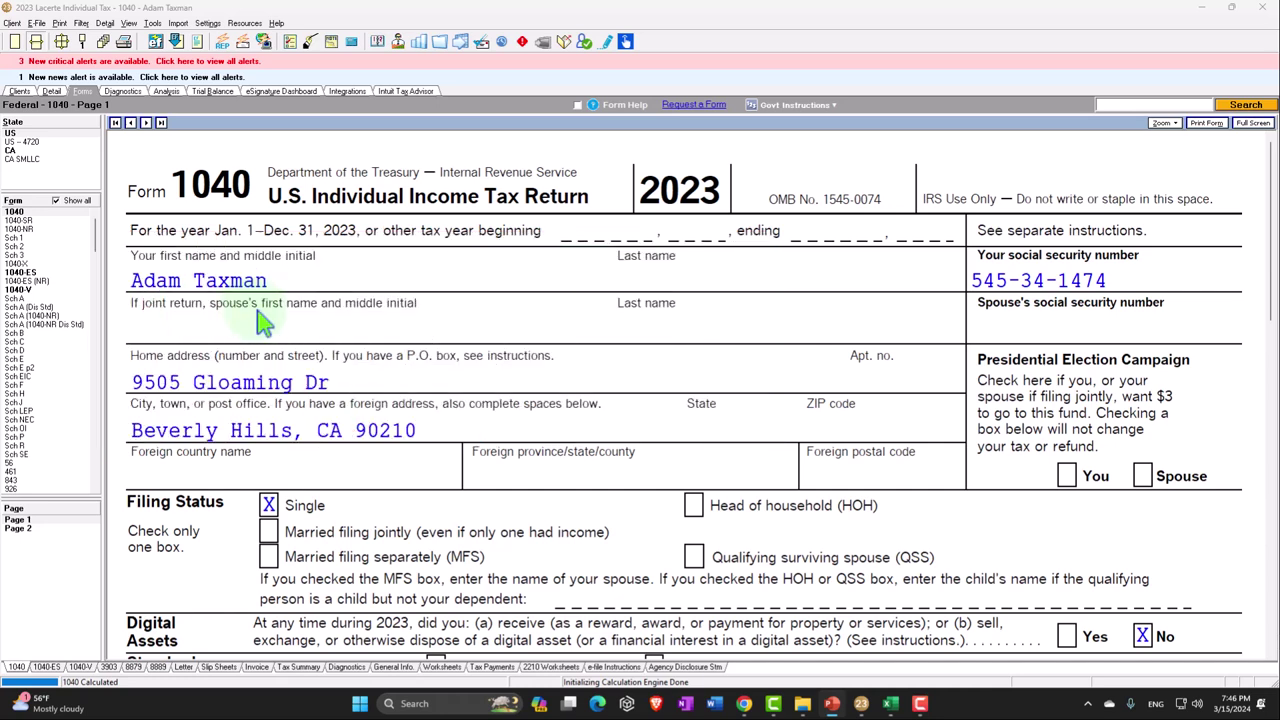
- Review Form 1040 page 1 from the filing status through income, standard deduction and taxable income
scroll(300, 340, "down", 3)
scroll(210, 310, "down", 3)
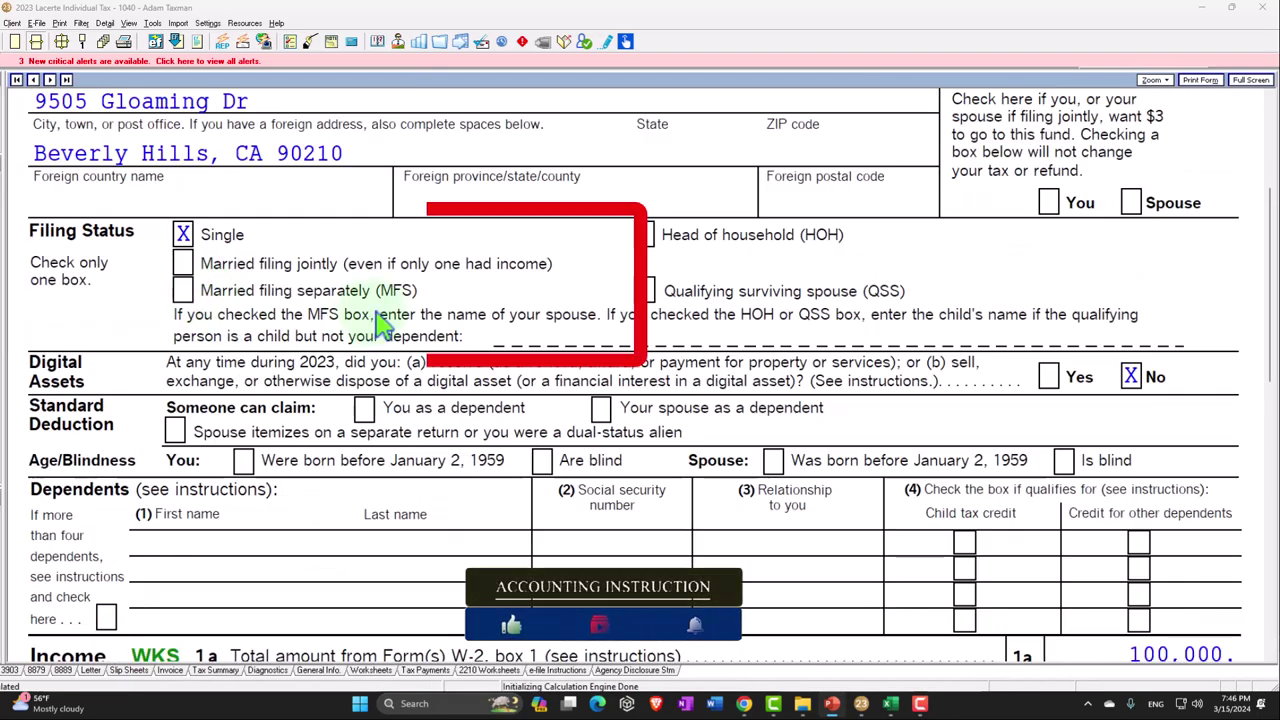
scroll(385, 322, "down", 3)
scroll(385, 322, "down", 3)
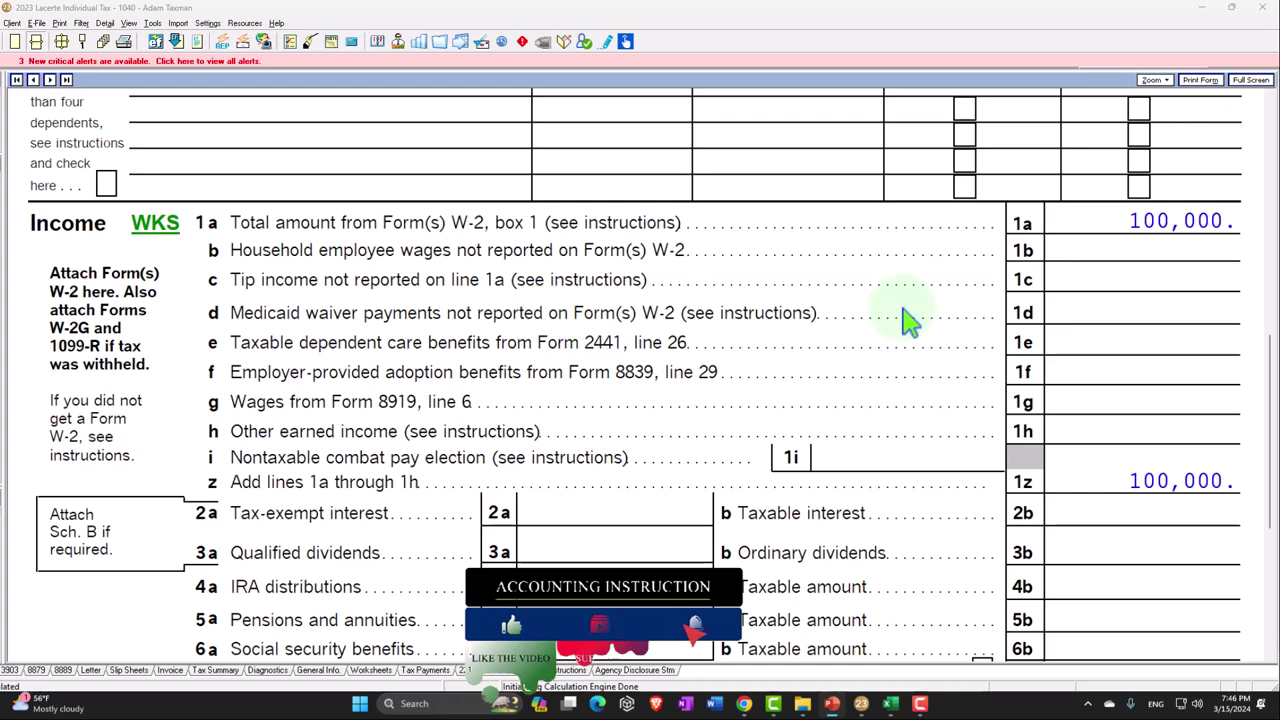
scroll(905, 295, "down", 1)
scroll(905, 295, "down", 3)
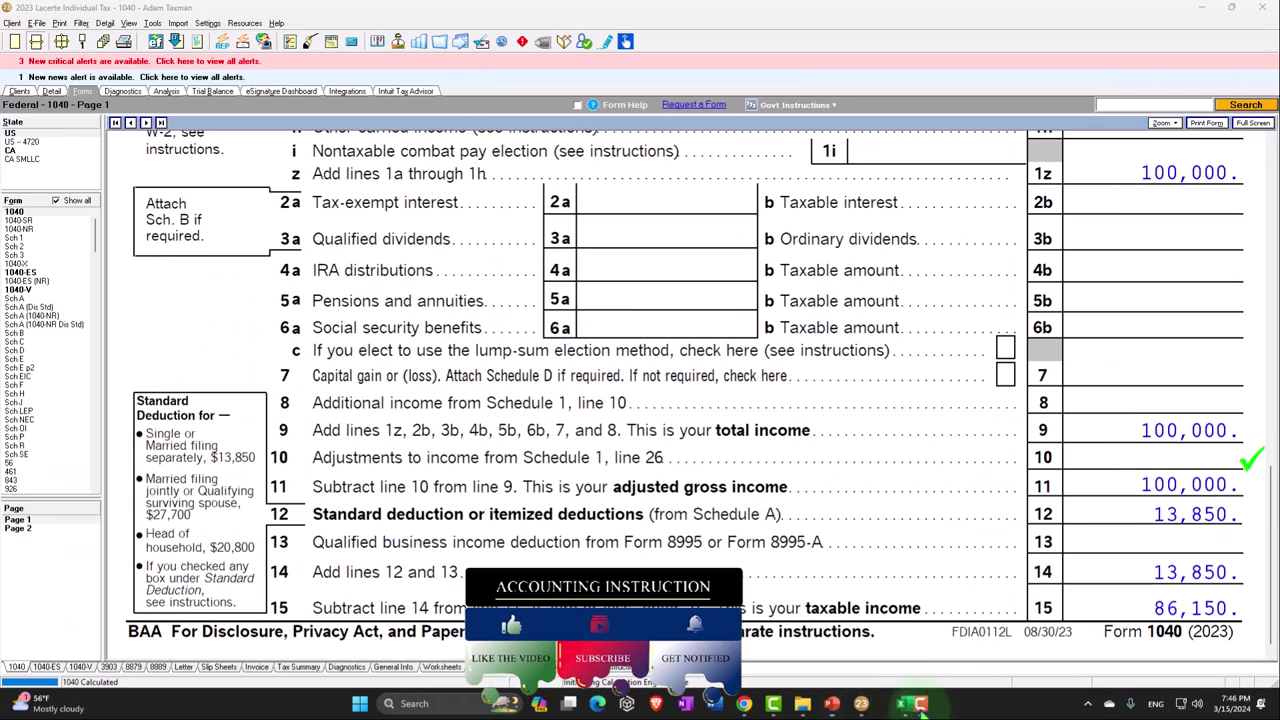
- Switch to the Excel tax worksheet and examine income, standard deduction, taxable income and tax before credits on the P Tax Formula sheet
left_click(920, 704)
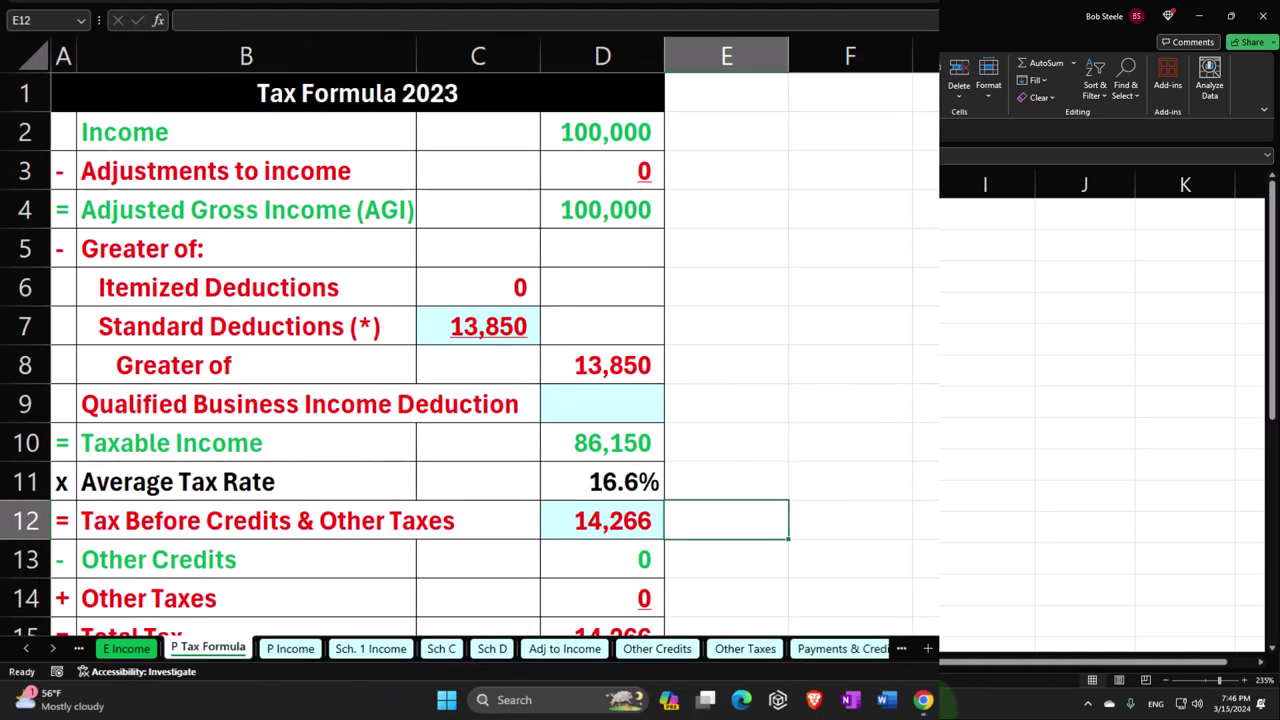
left_click(622, 132)
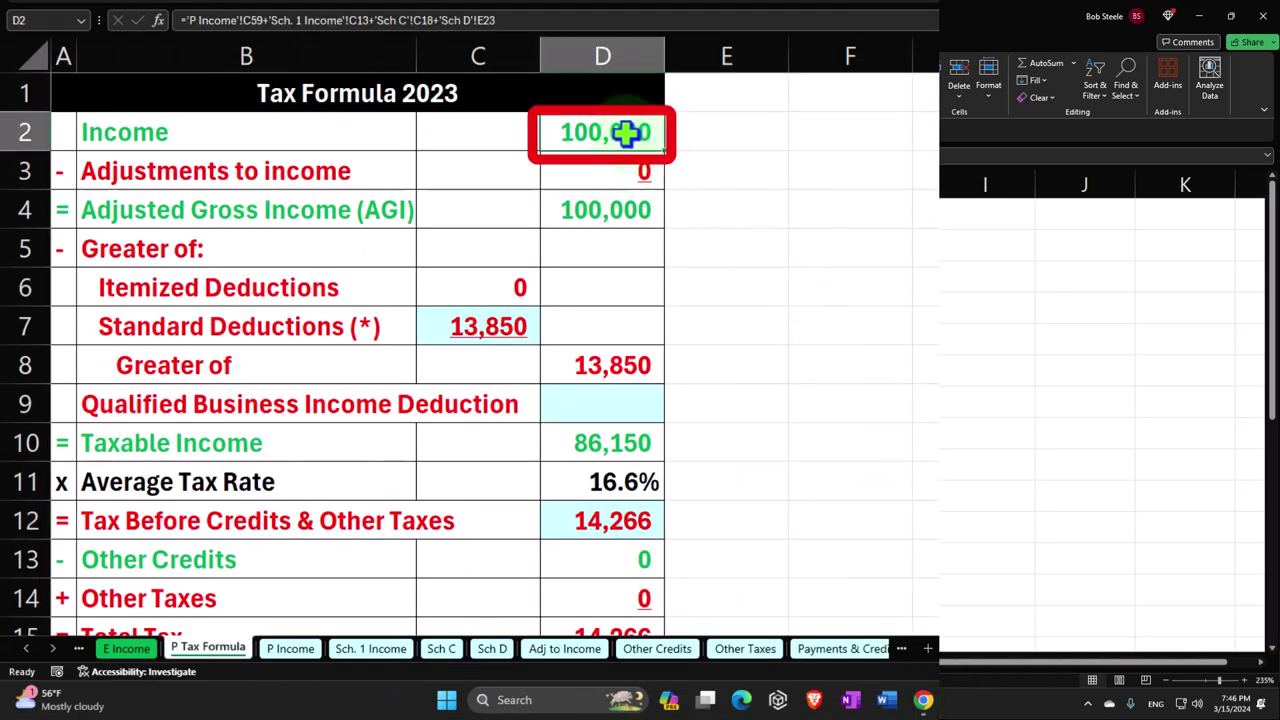
left_click(500, 318)
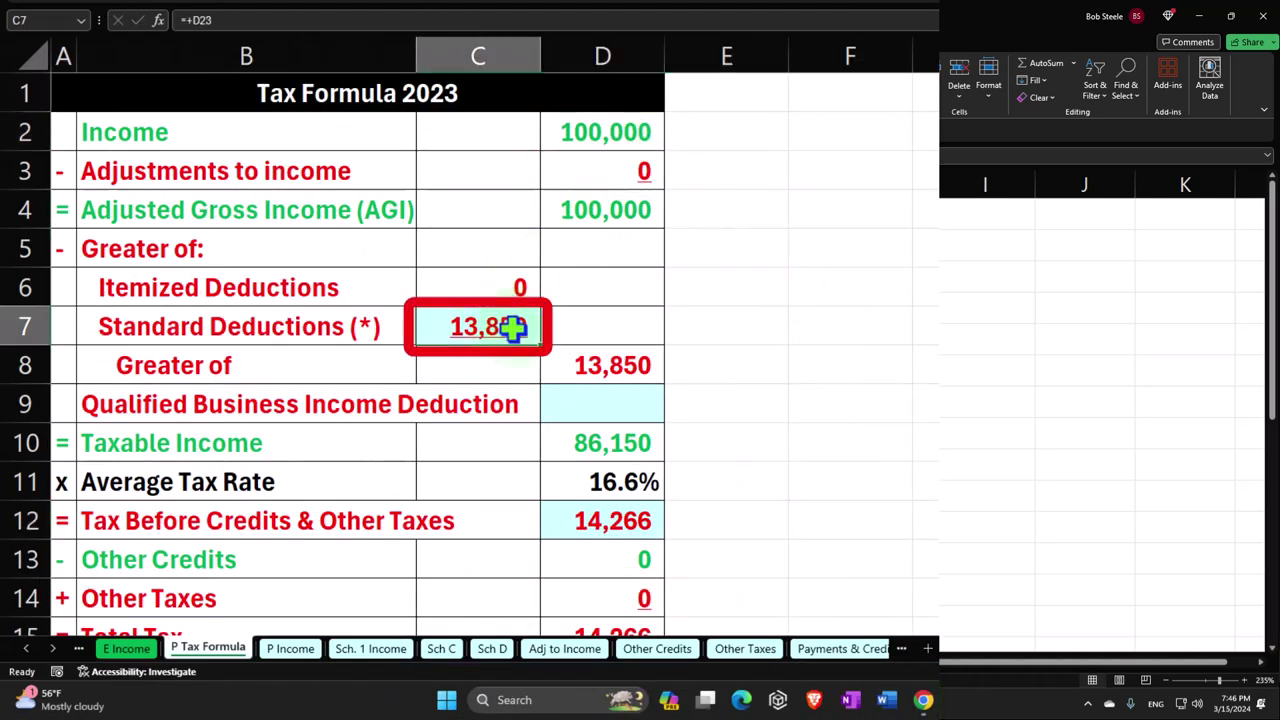
left_click(713, 437)
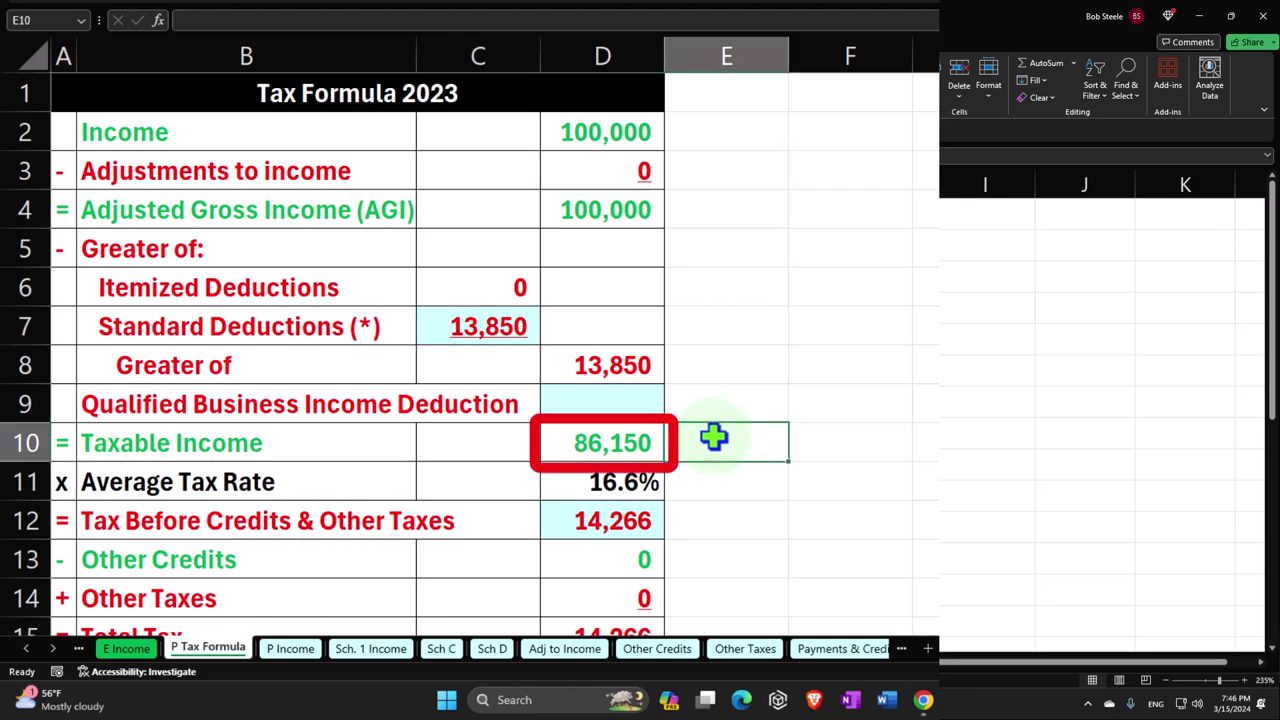
left_click(715, 515)
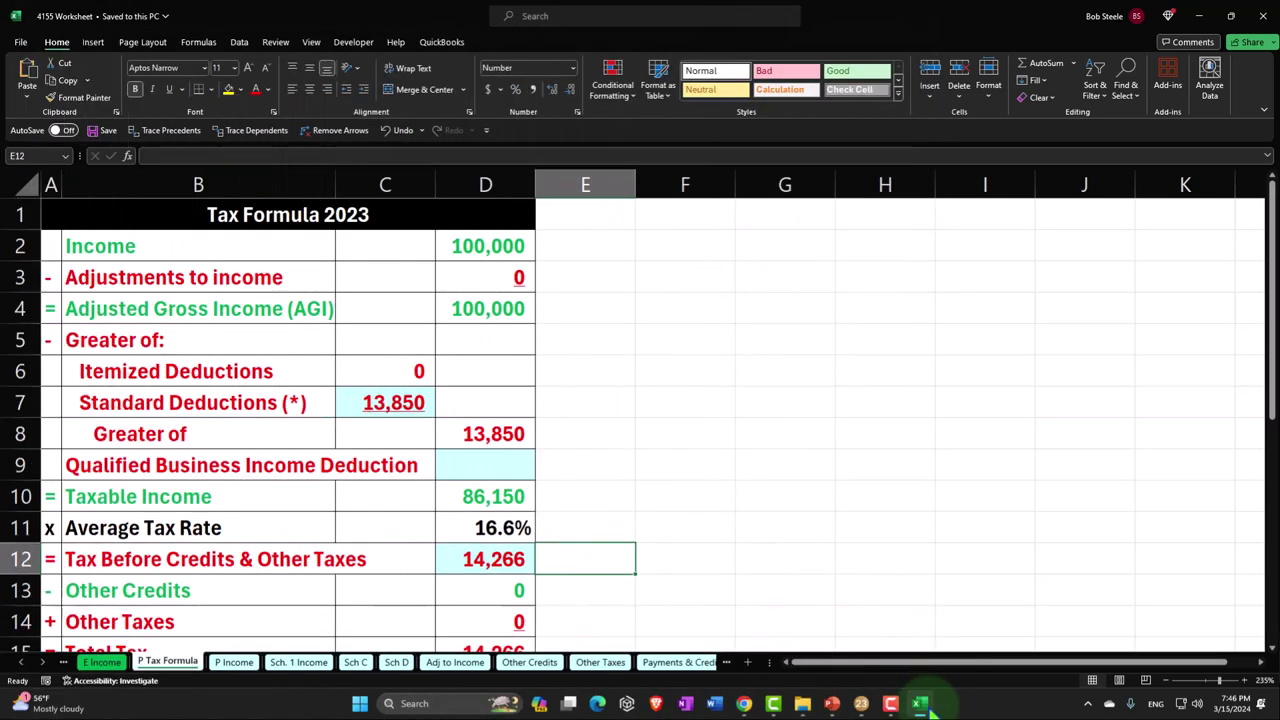
- Return to Lacerte and check line 16 tax on Form 1040 page 2 and the line 10 adjustments on page 1
left_click(922, 705)
left_click(40, 528)
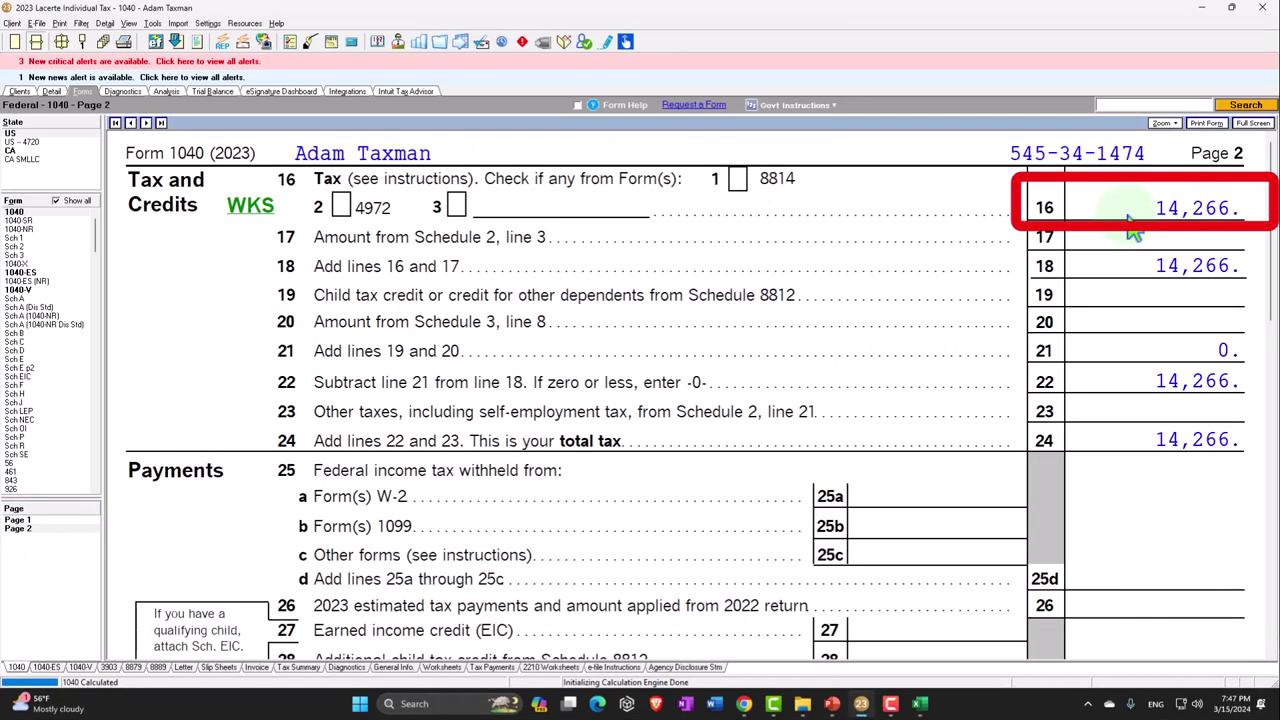
left_click(44, 527)
left_click(40, 520)
scroll(523, 457, "down", 8)
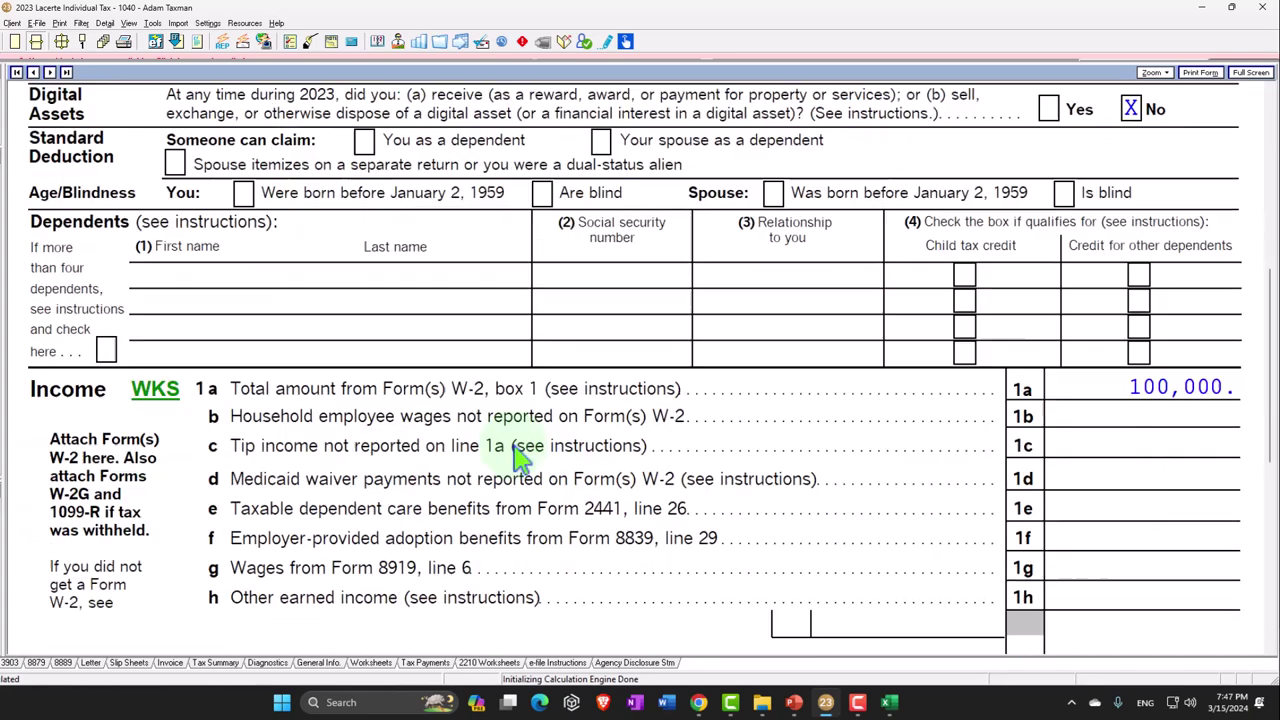
scroll(523, 457, "down", 10)
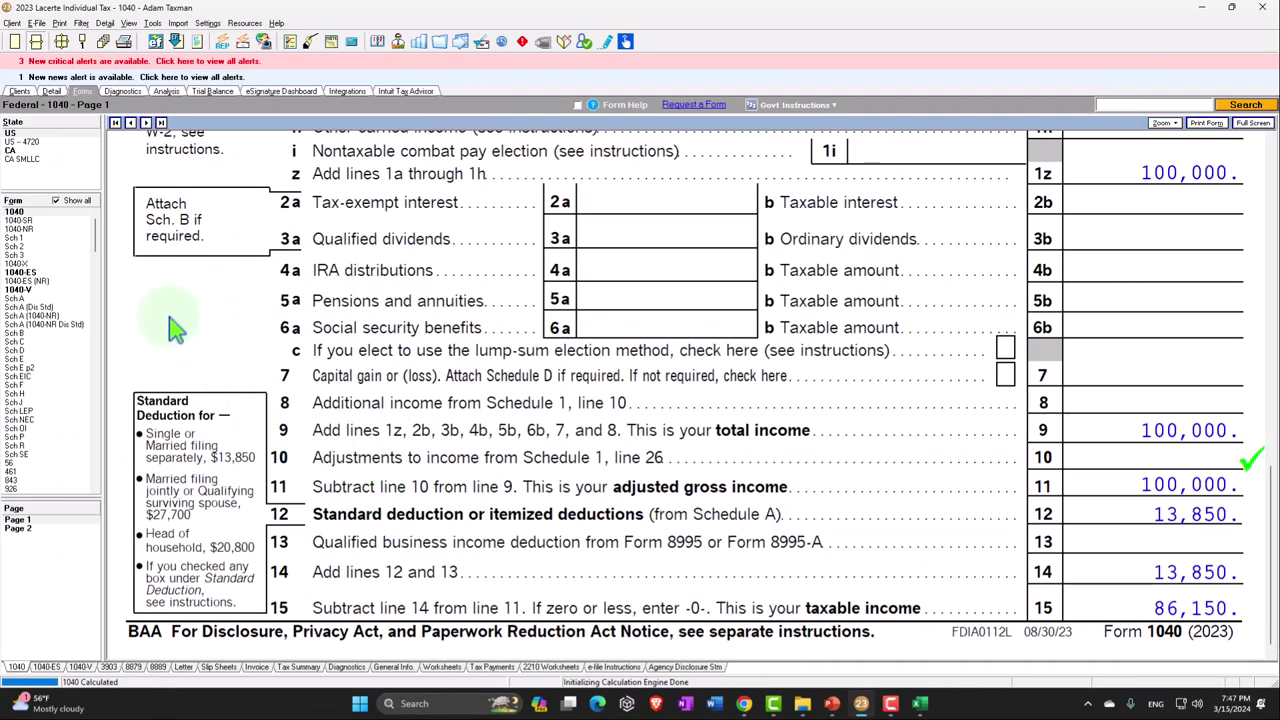
- Open Schedule 1 page 2 and read through the Part II adjustments to income down to line 24z
left_click(28, 240)
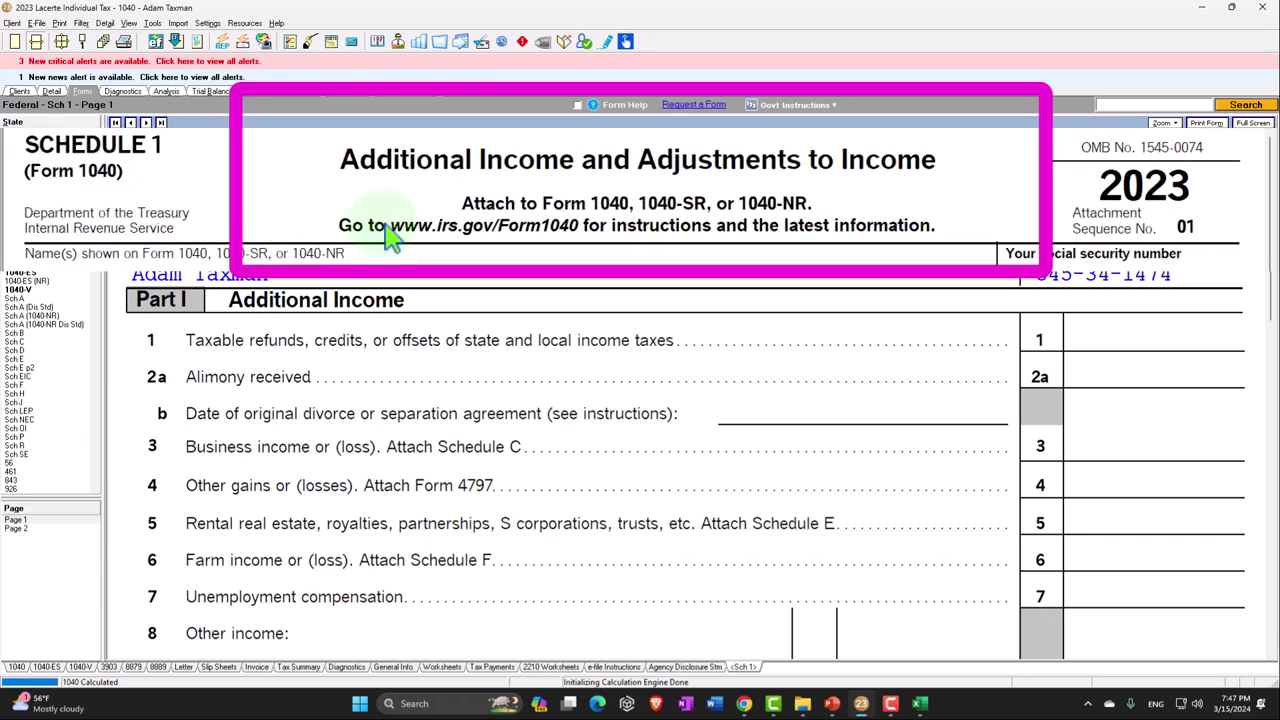
left_click(26, 522)
left_click(26, 529)
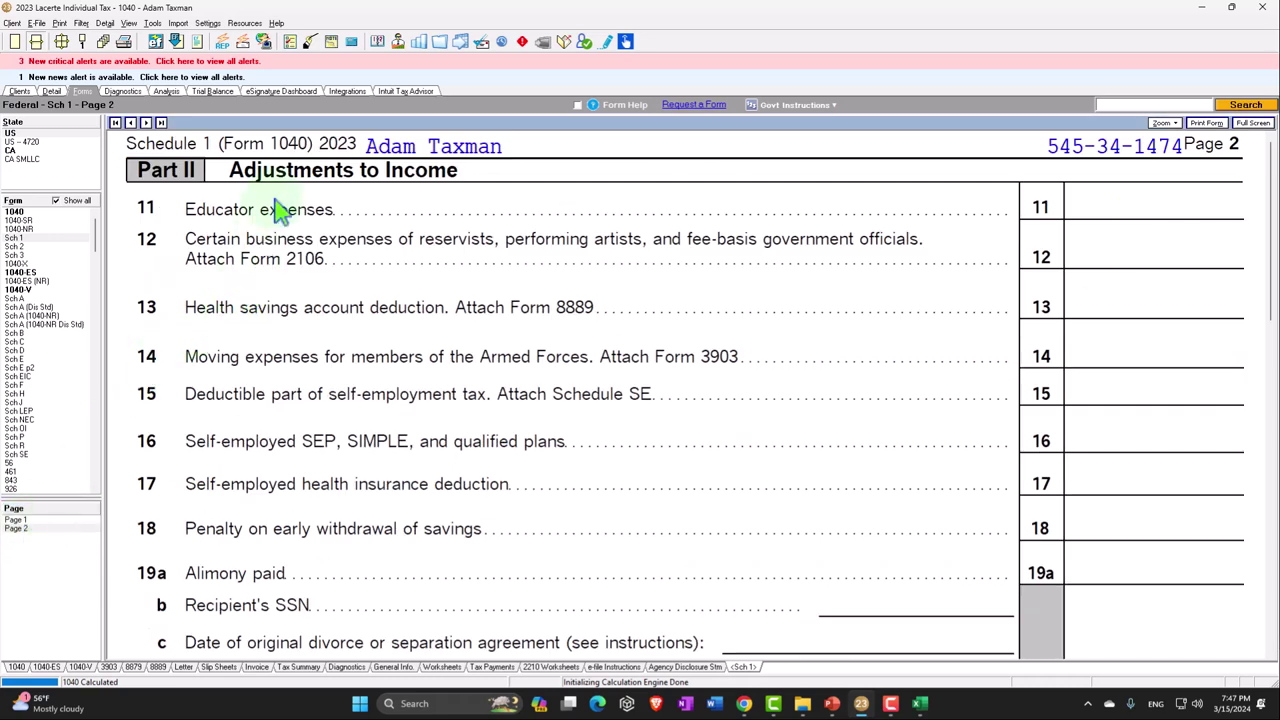
scroll(280, 300, "down", 3)
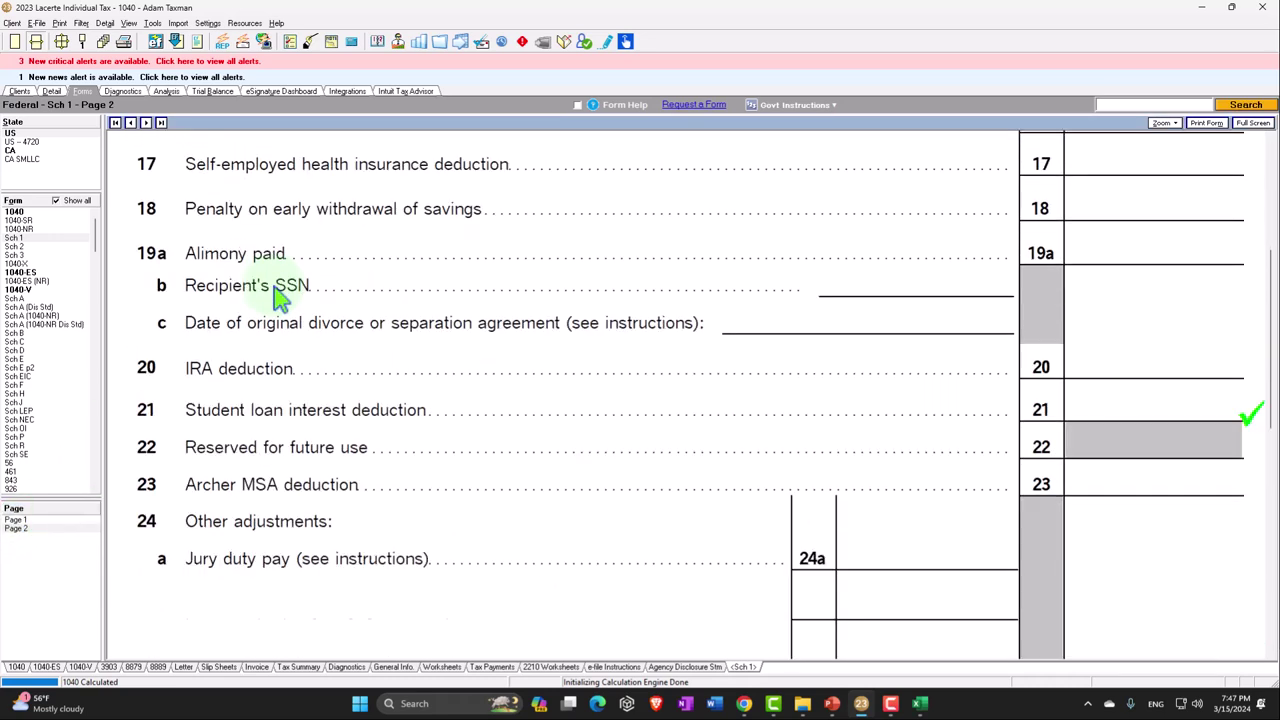
scroll(280, 295, "down", 2)
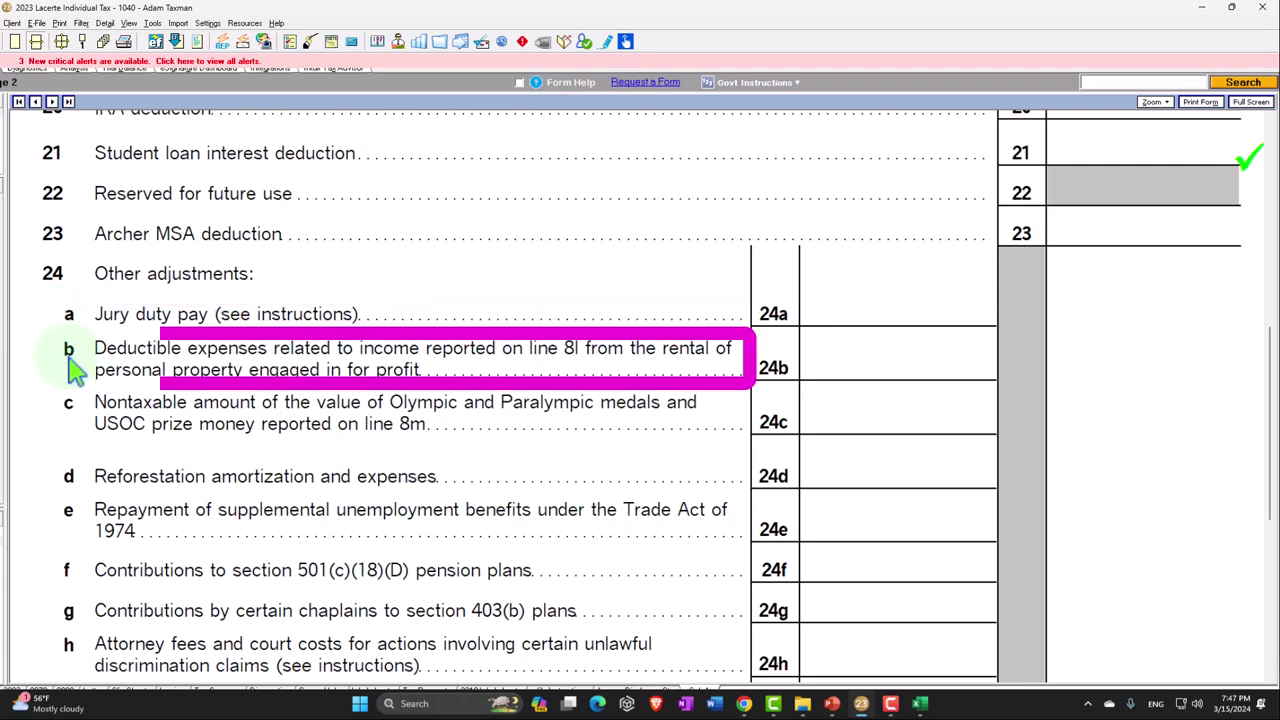
scroll(70, 365, "down", 3)
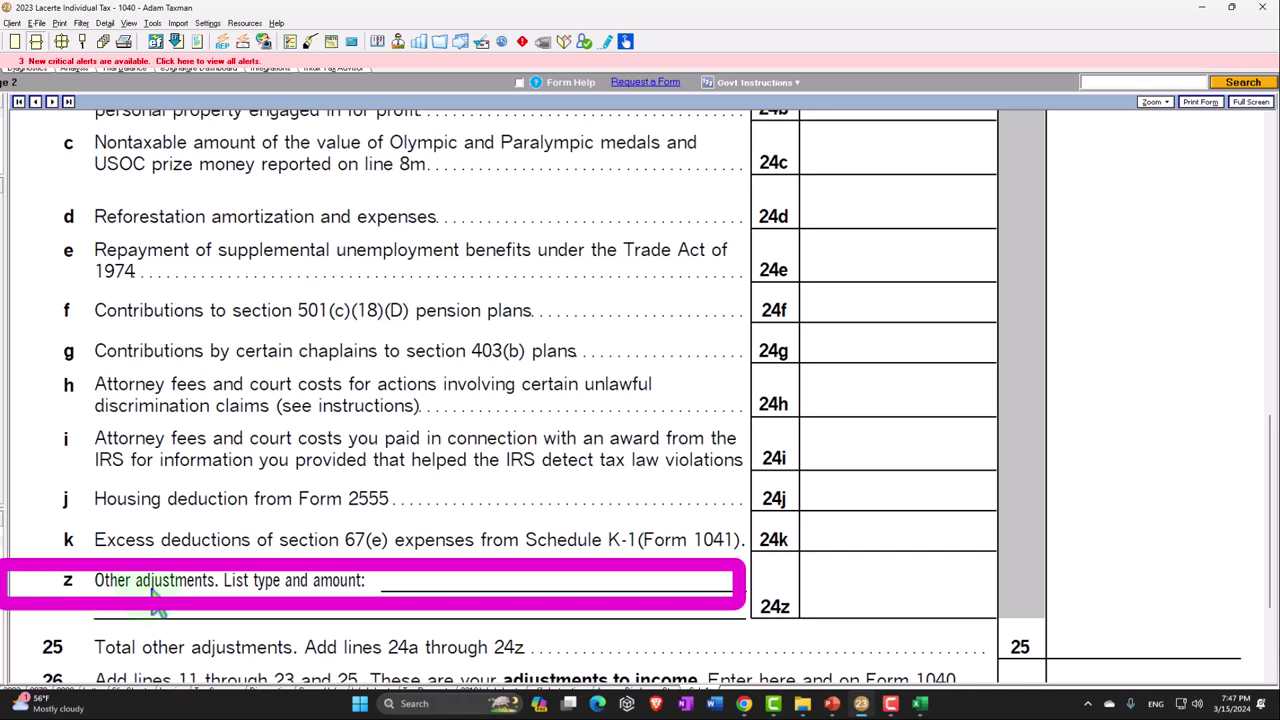
- Place a tick mark beside jury duty pay, line 24a, on Schedule 1 page 2
scroll(155, 600, "up", 8)
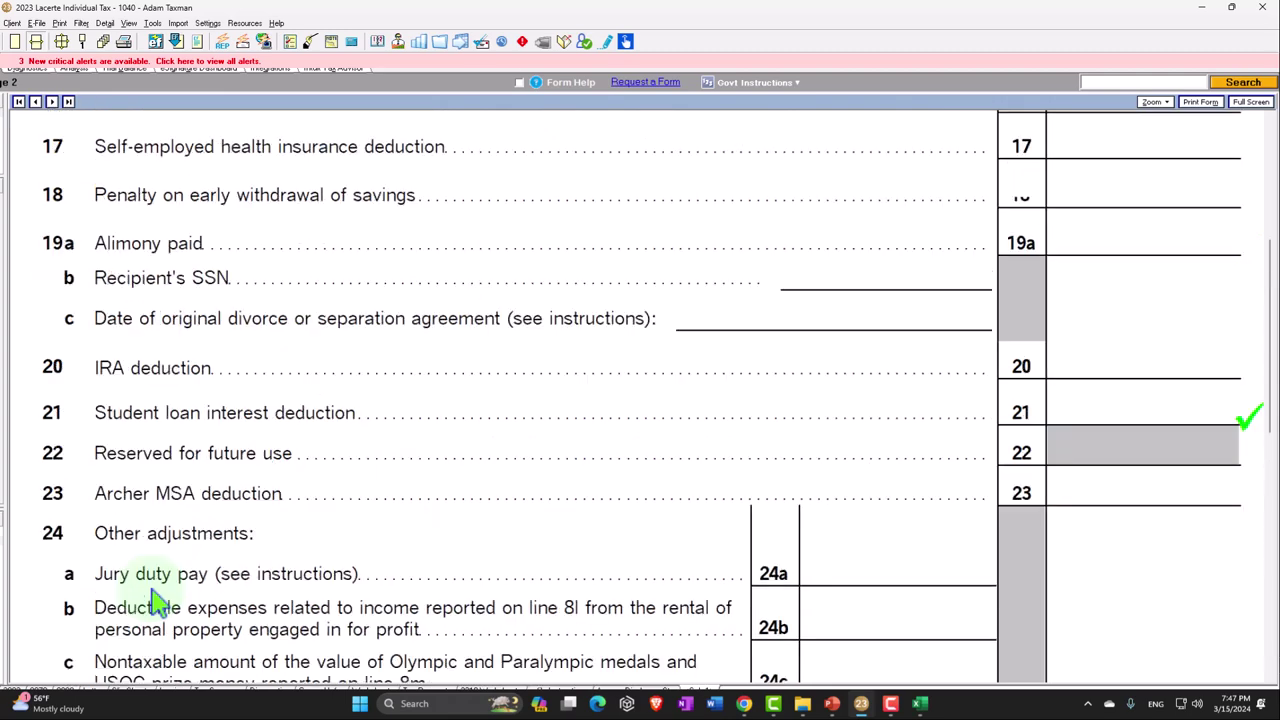
scroll(157, 602, "up", 4)
scroll(157, 602, "down", 4)
scroll(157, 602, "down", 2)
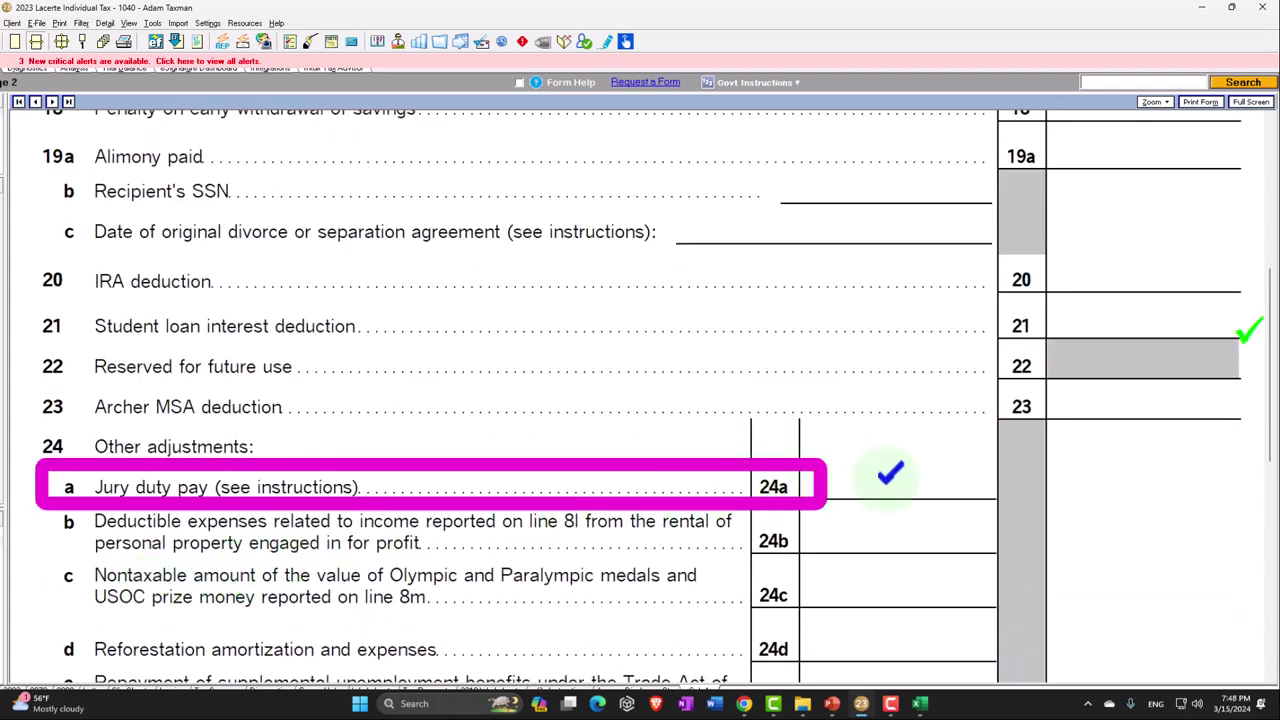
left_click(890, 472)
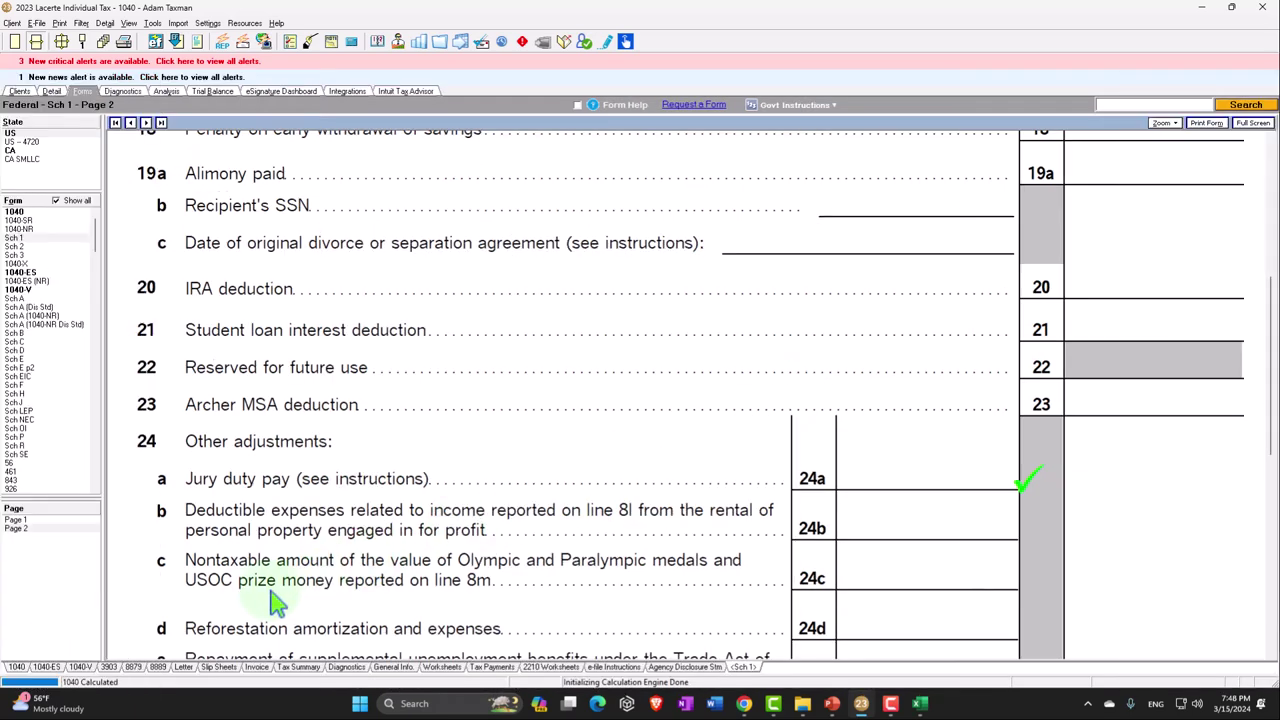
- From line 8h on Schedule 1 page 1, jump to its input and enter 1000 as jury duty pay
left_click(40, 520)
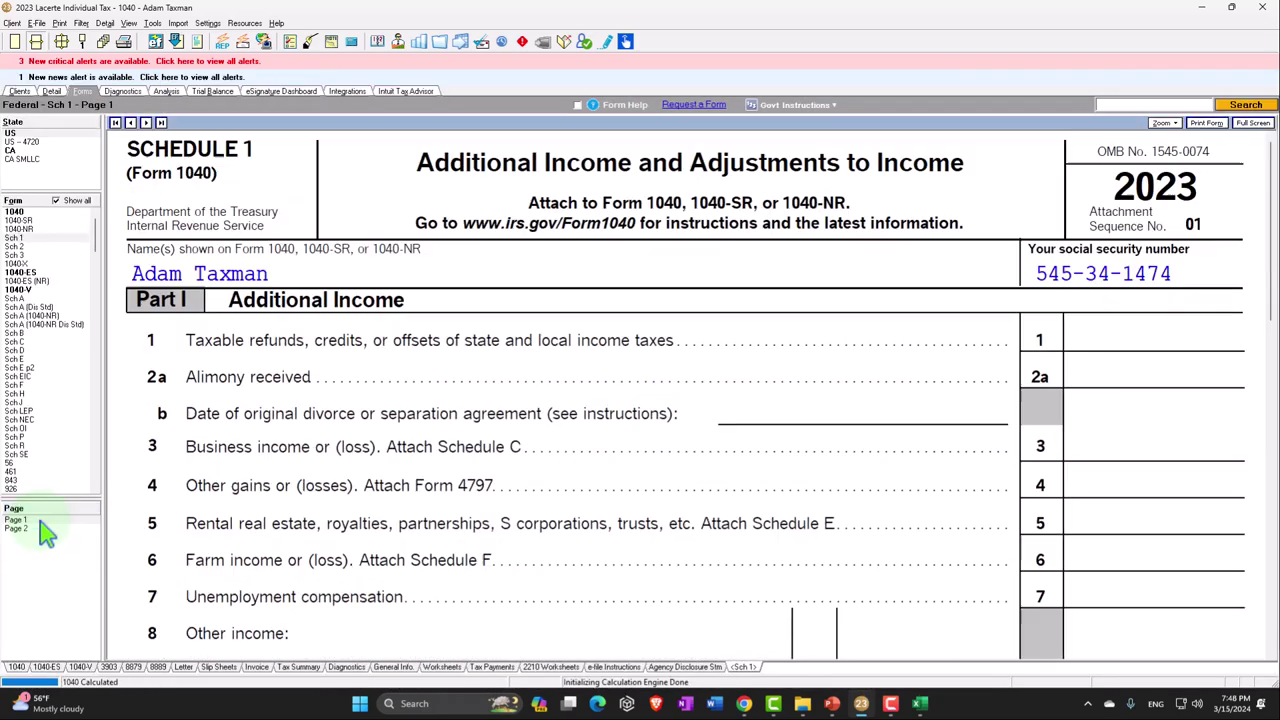
key("F11")
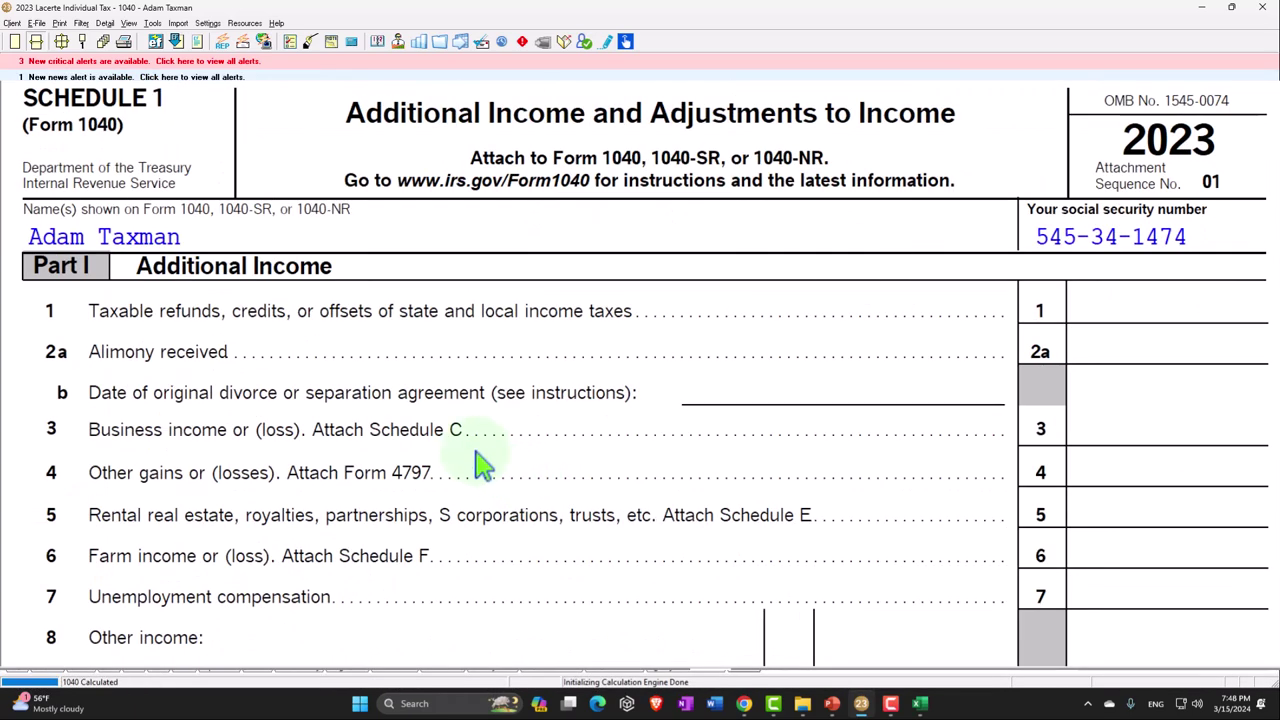
scroll(480, 462, "down", 3)
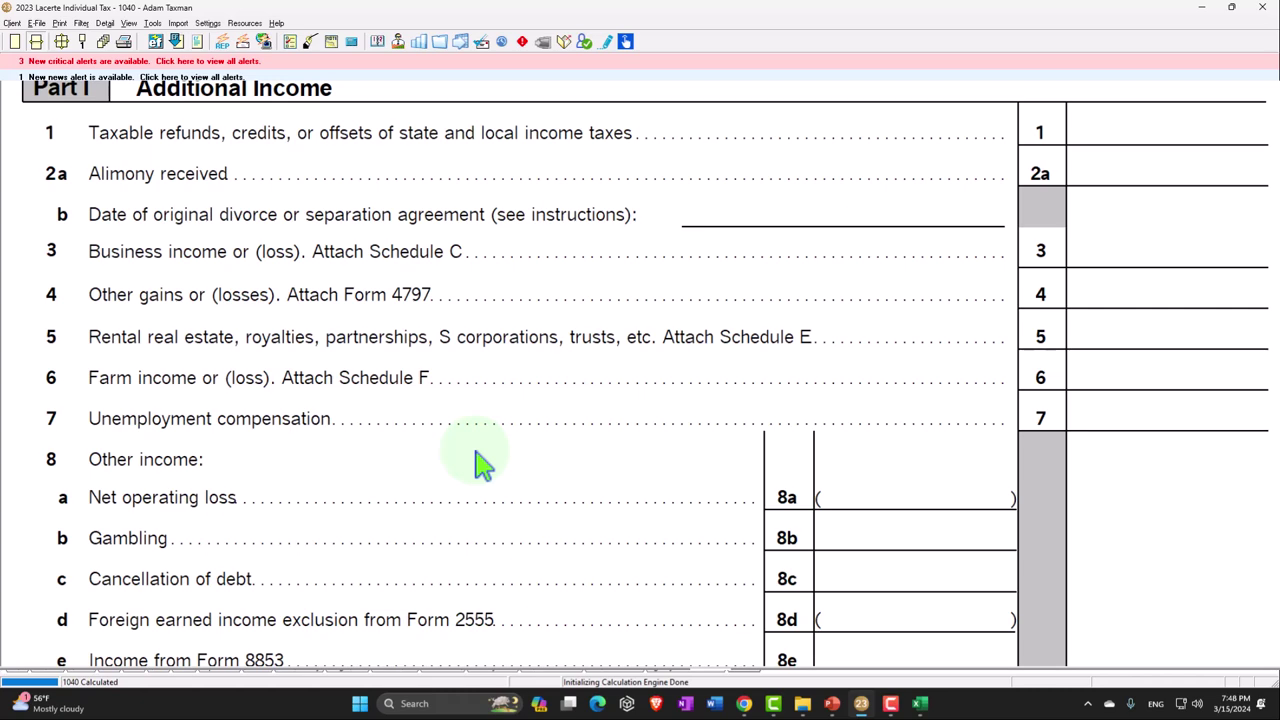
scroll(480, 462, "down", 4)
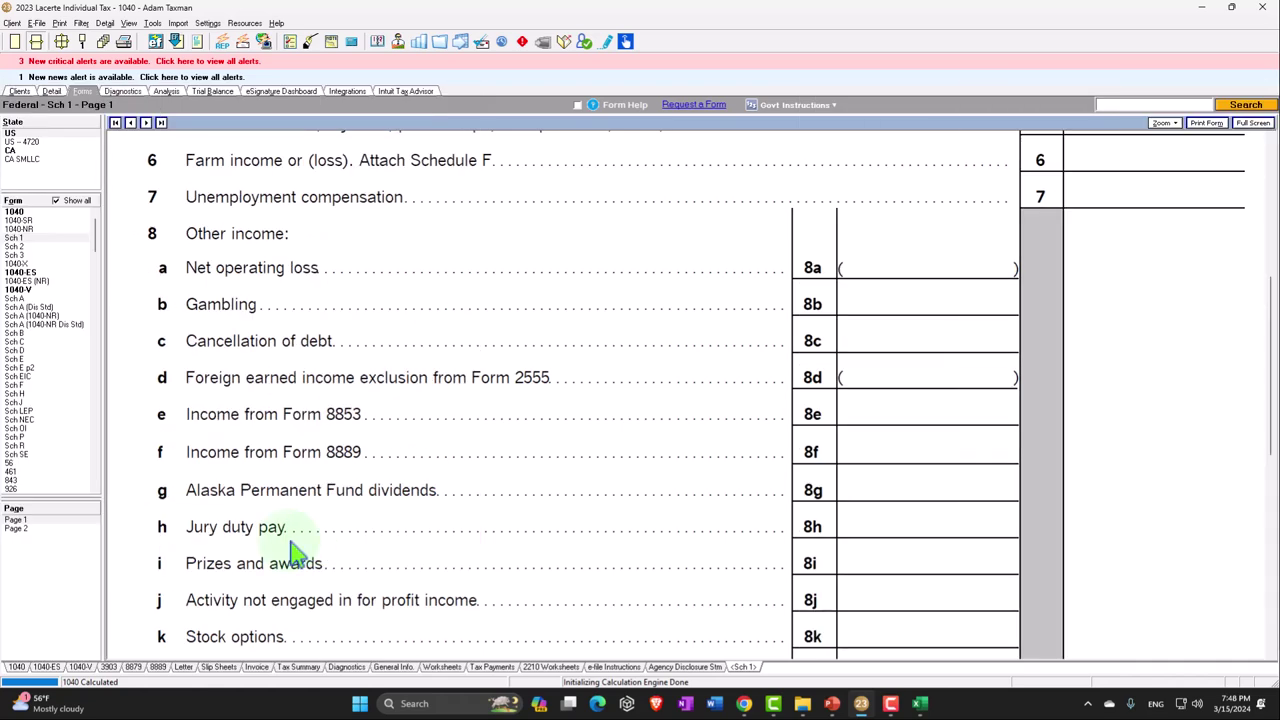
right_click(906, 522)
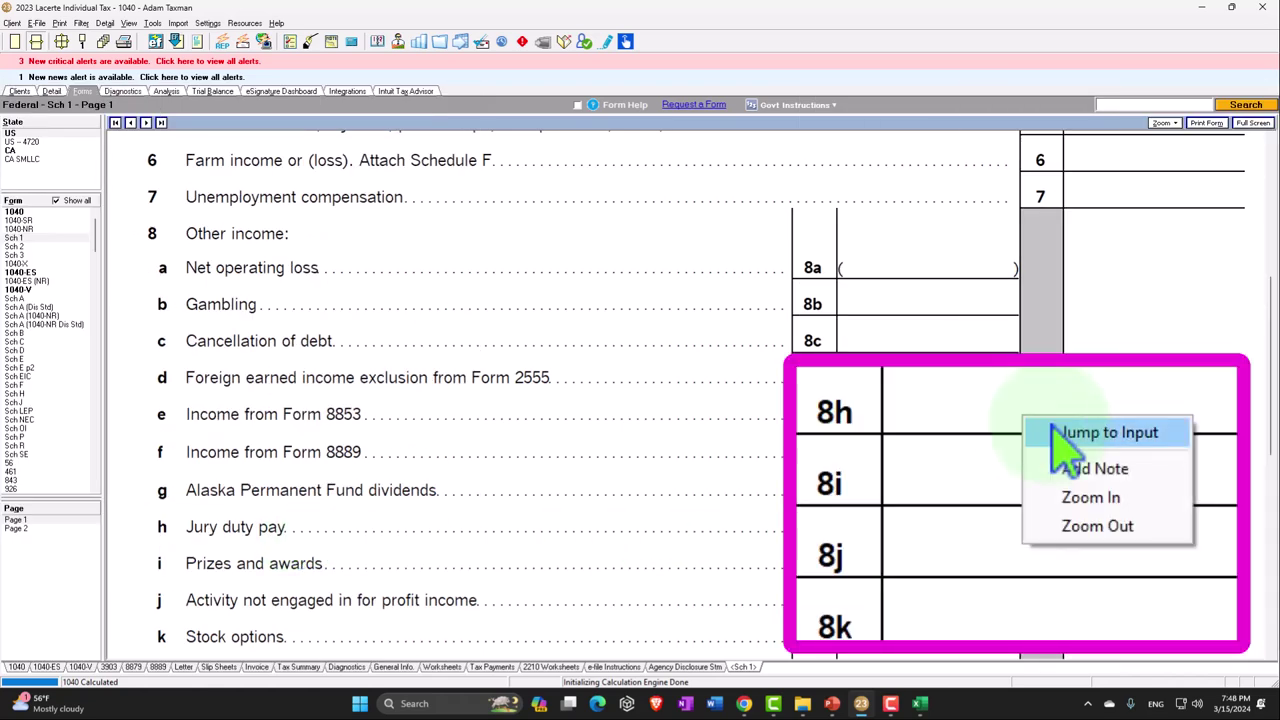
left_click(918, 532)
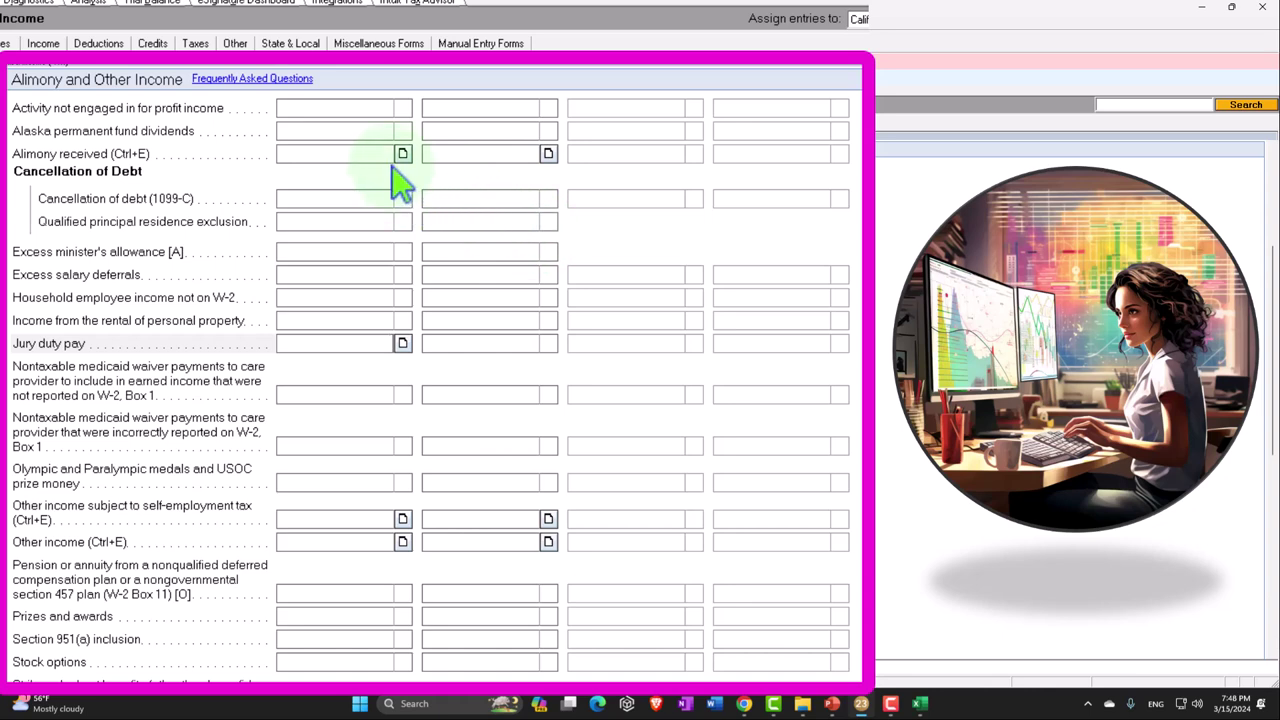
type("1000")
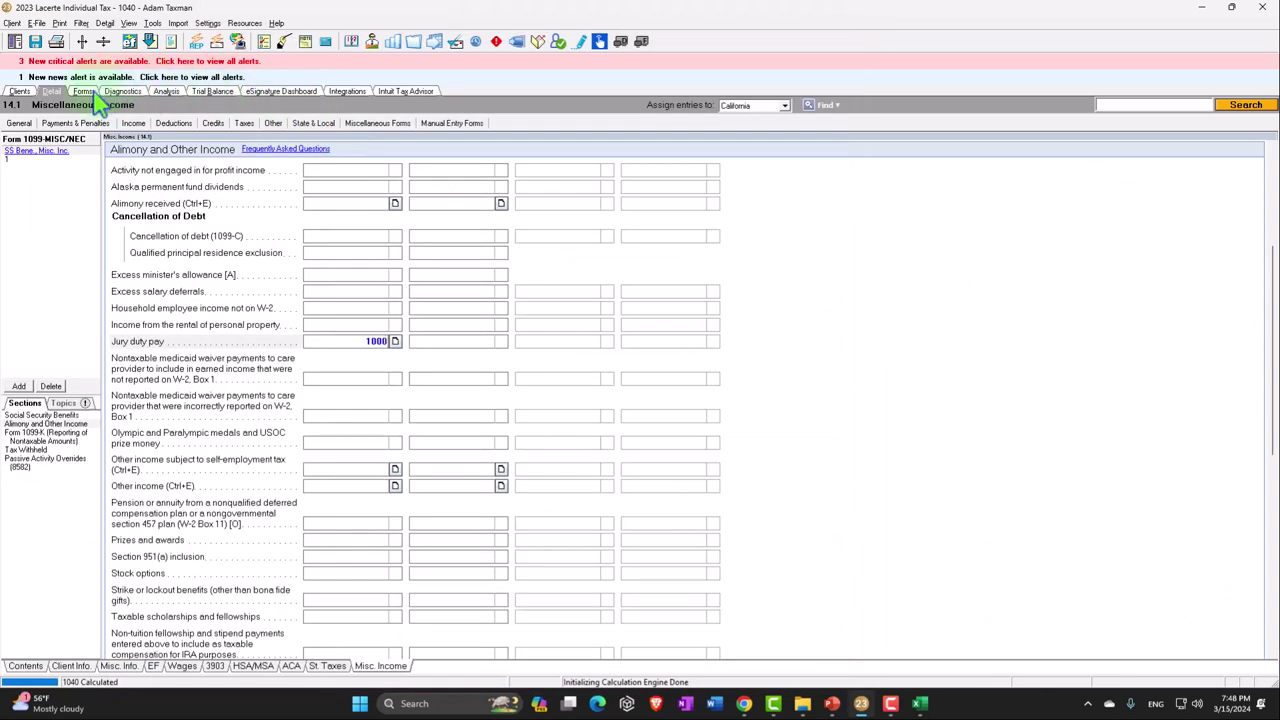
- Check the forms for the jury duty income on Schedule 1 line 8h and Form 1040 page 1, lines 8 through 15
left_click(88, 91)
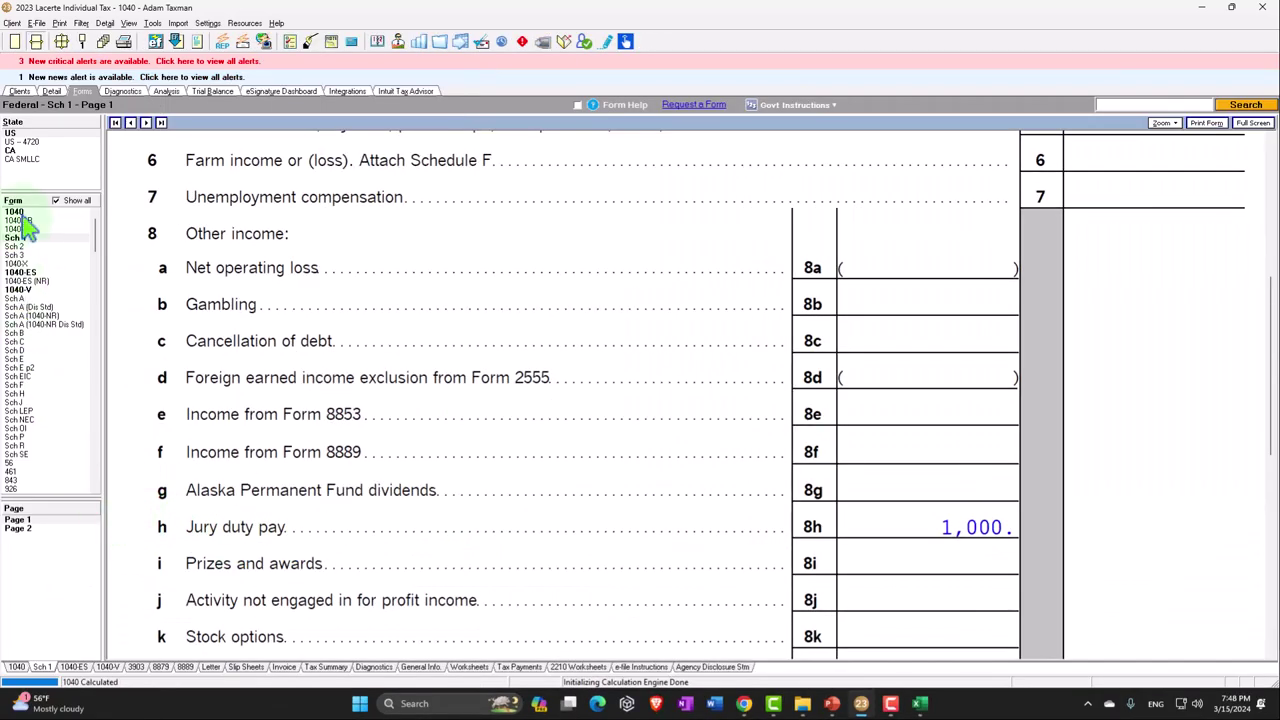
left_click(22, 213)
scroll(545, 412, "down", 12)
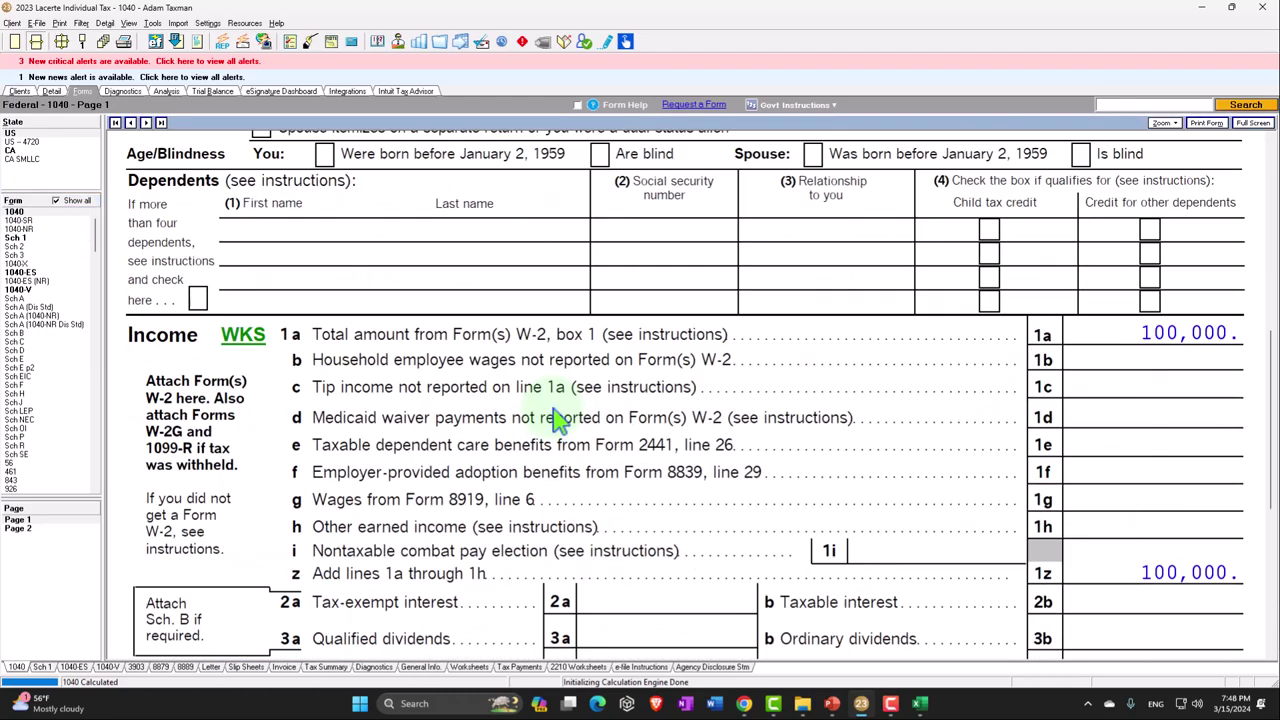
scroll(560, 418, "down", 3)
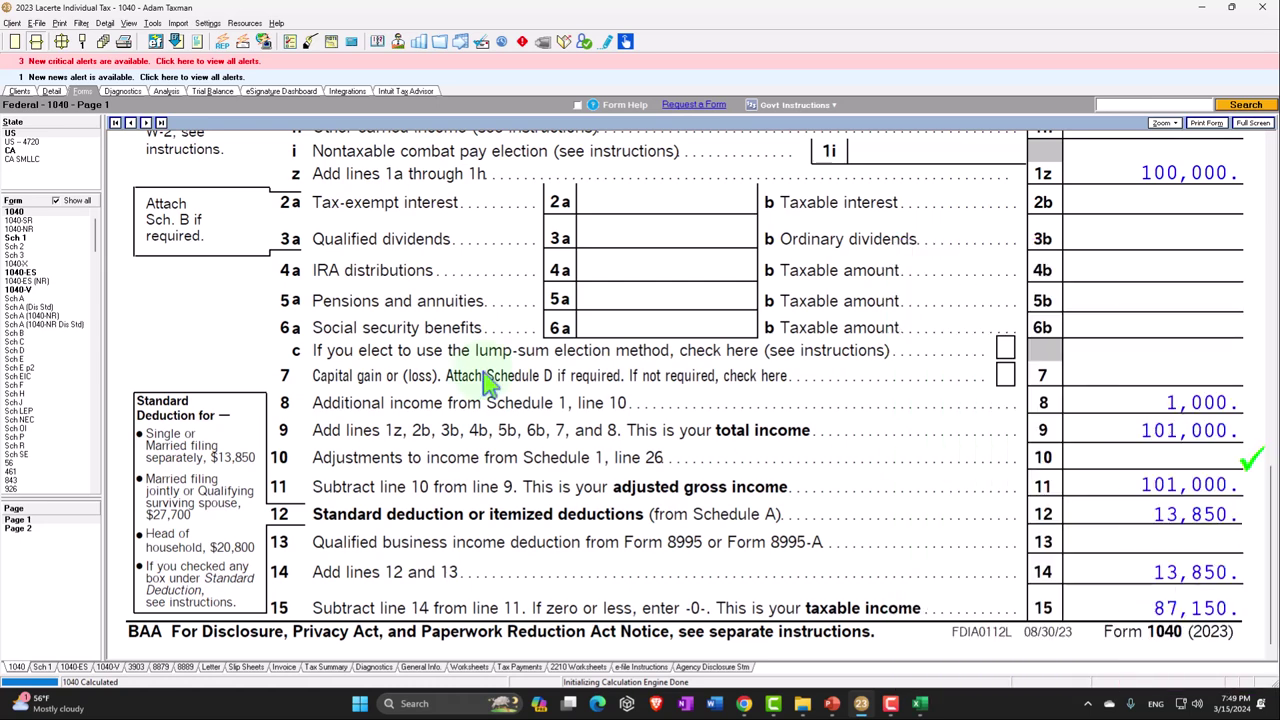
- From line 24a on Schedule 1 page 2, enter 1000 as jury duty pay given to employer and return to the form
left_click(40, 241)
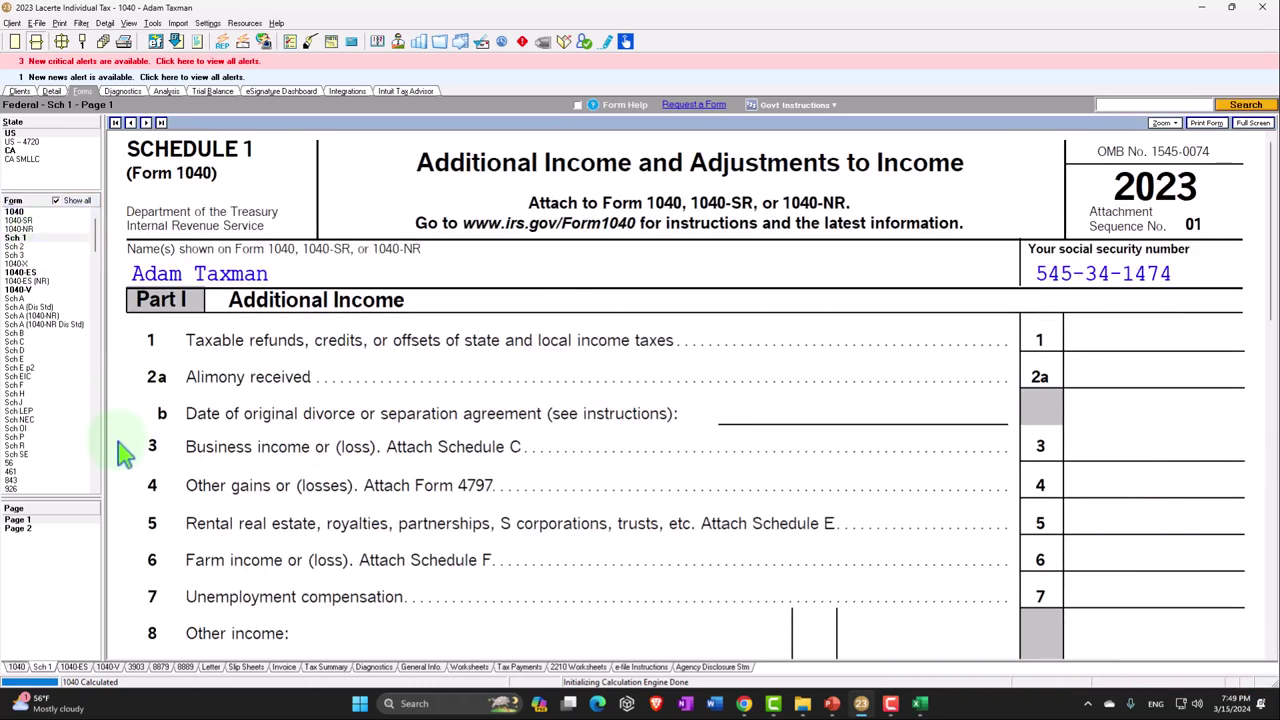
left_click(22, 528)
scroll(430, 480, "down", 10)
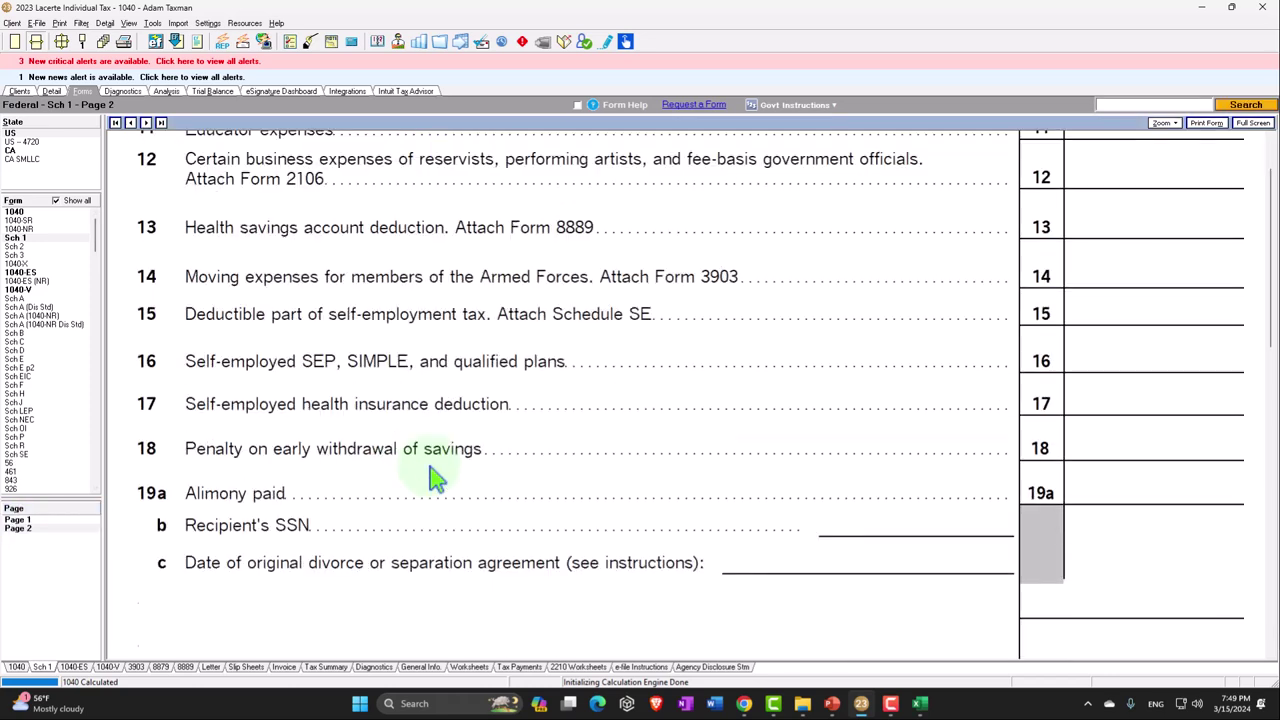
left_click(880, 395)
right_click(898, 393)
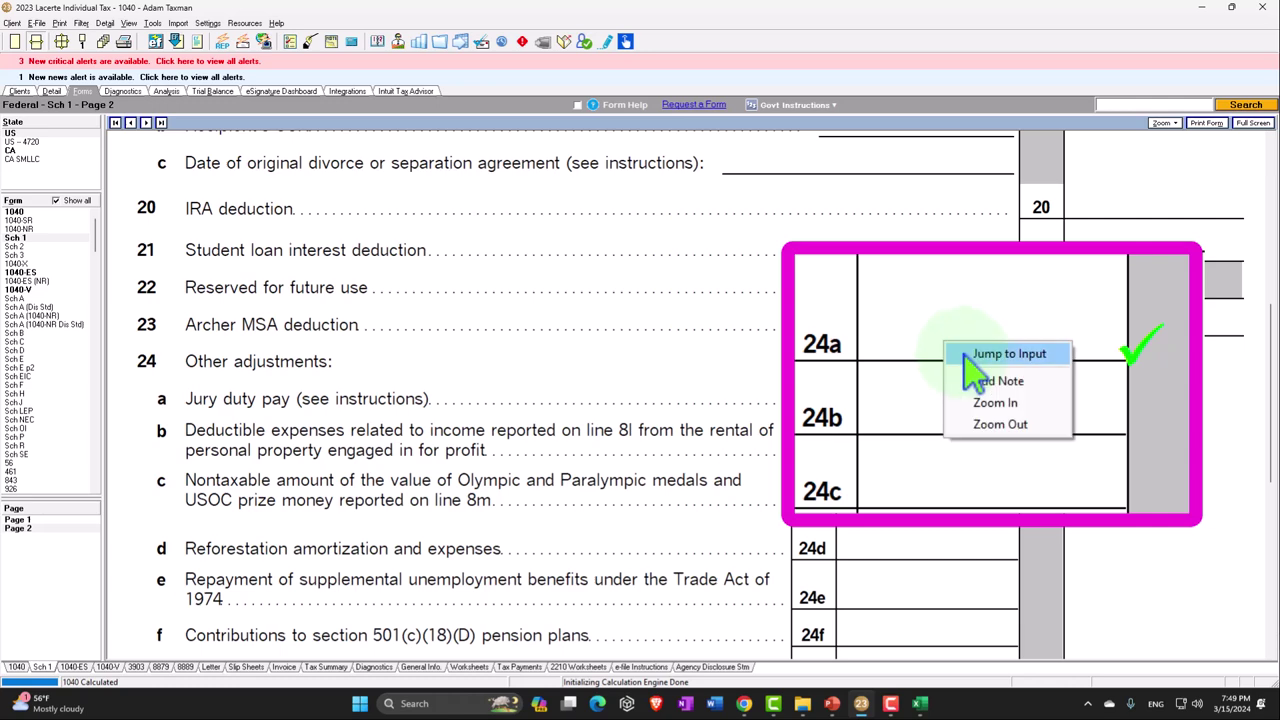
left_click(912, 415)
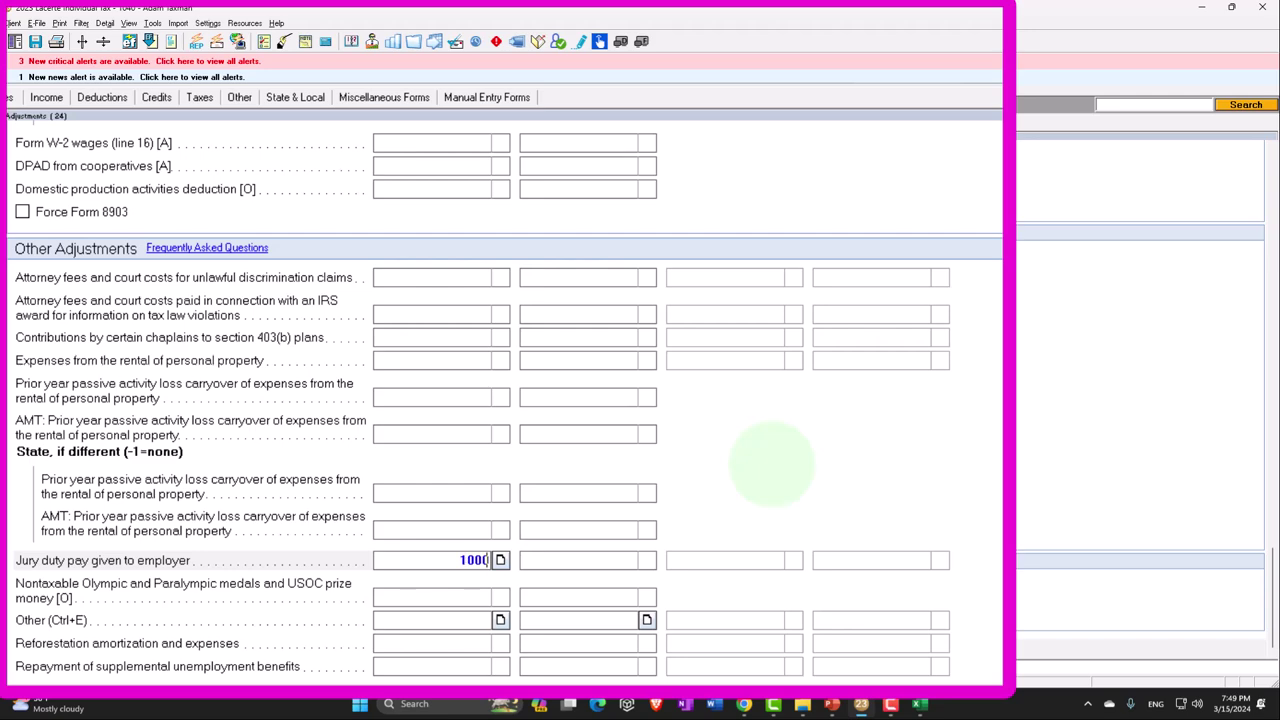
key("Return")
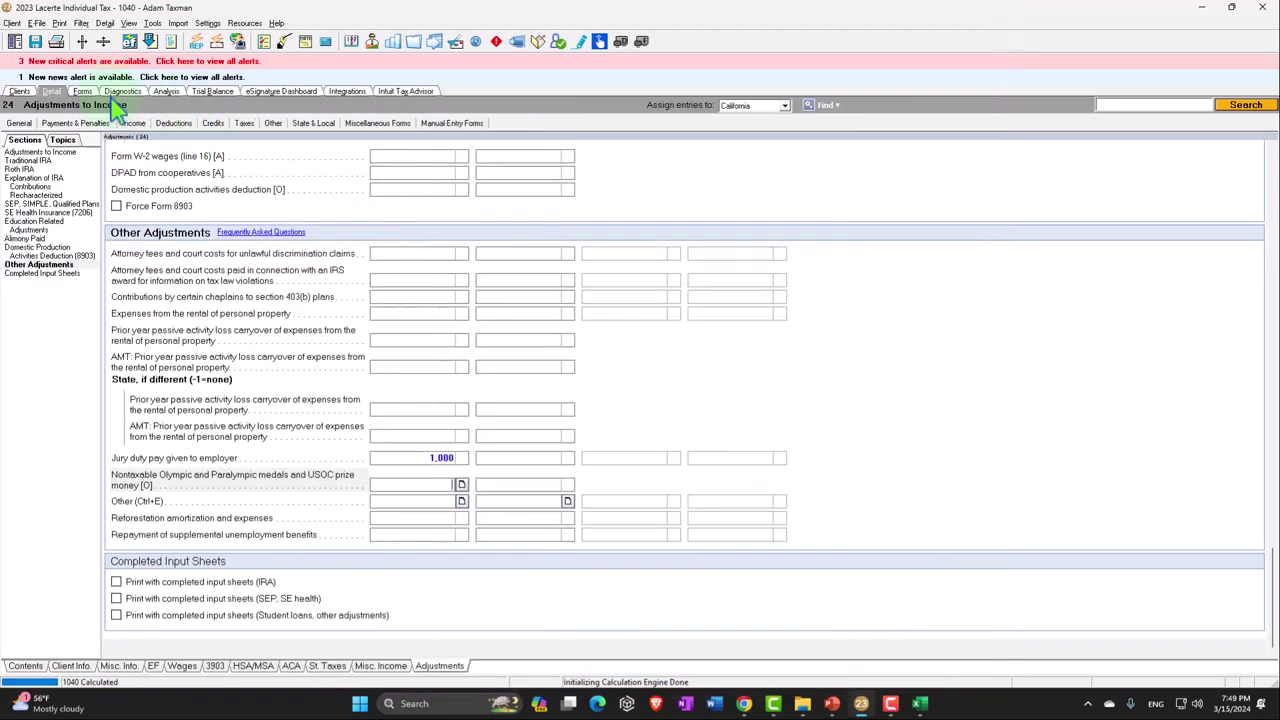
left_click(84, 92)
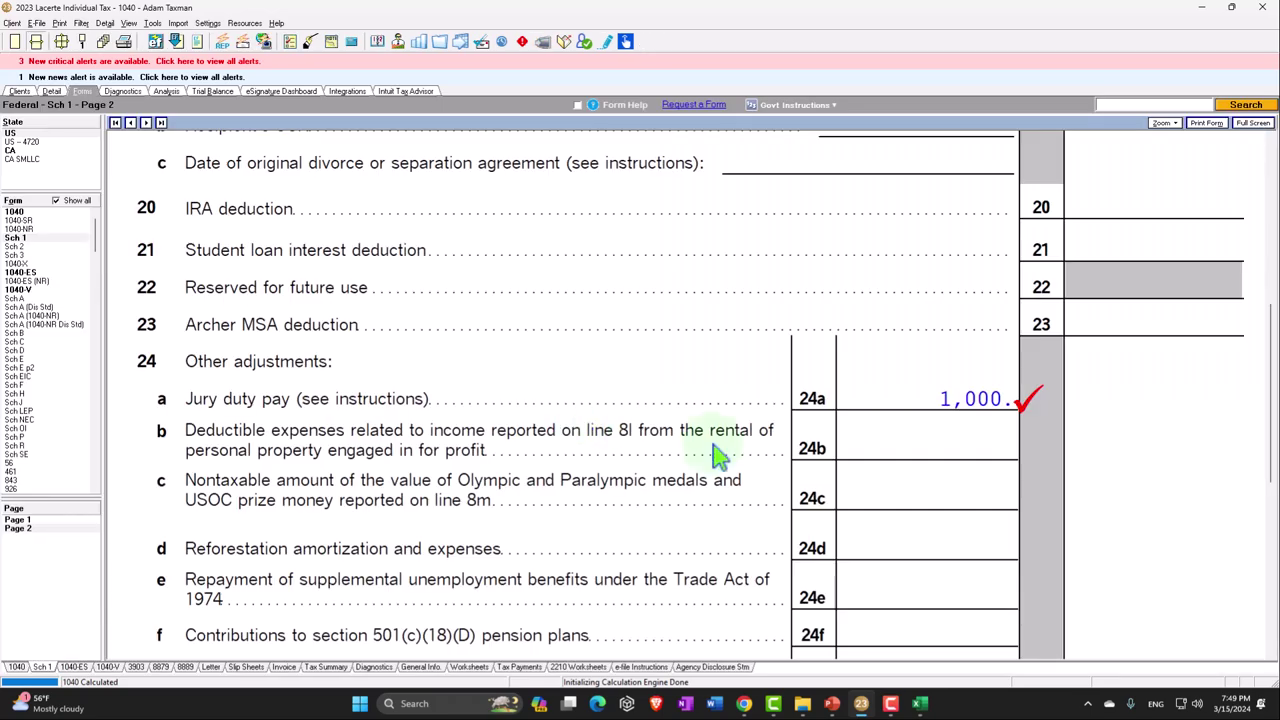
- Examine jury duty pay on Schedule 1 lines 8h and 24a, and Form 1040 page 1 lines 8 through 15
scroll(903, 443, "up", 5)
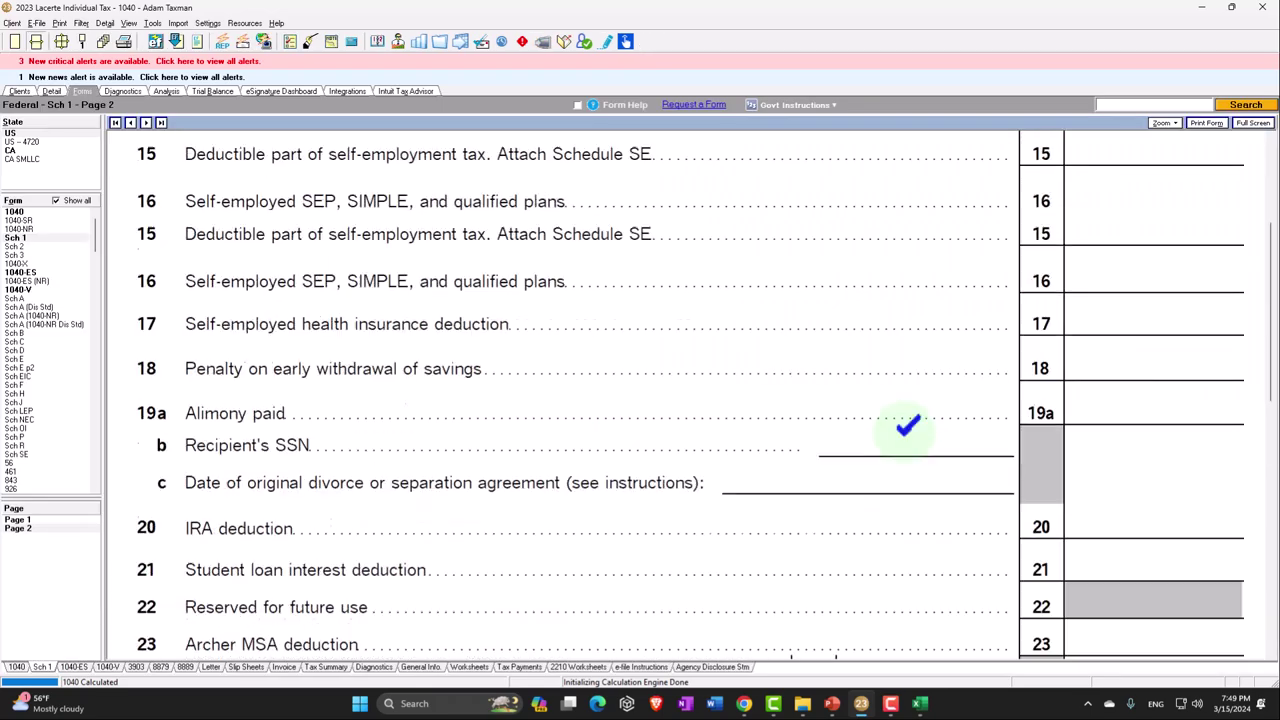
left_click(38, 528)
scroll(429, 466, "up", 3)
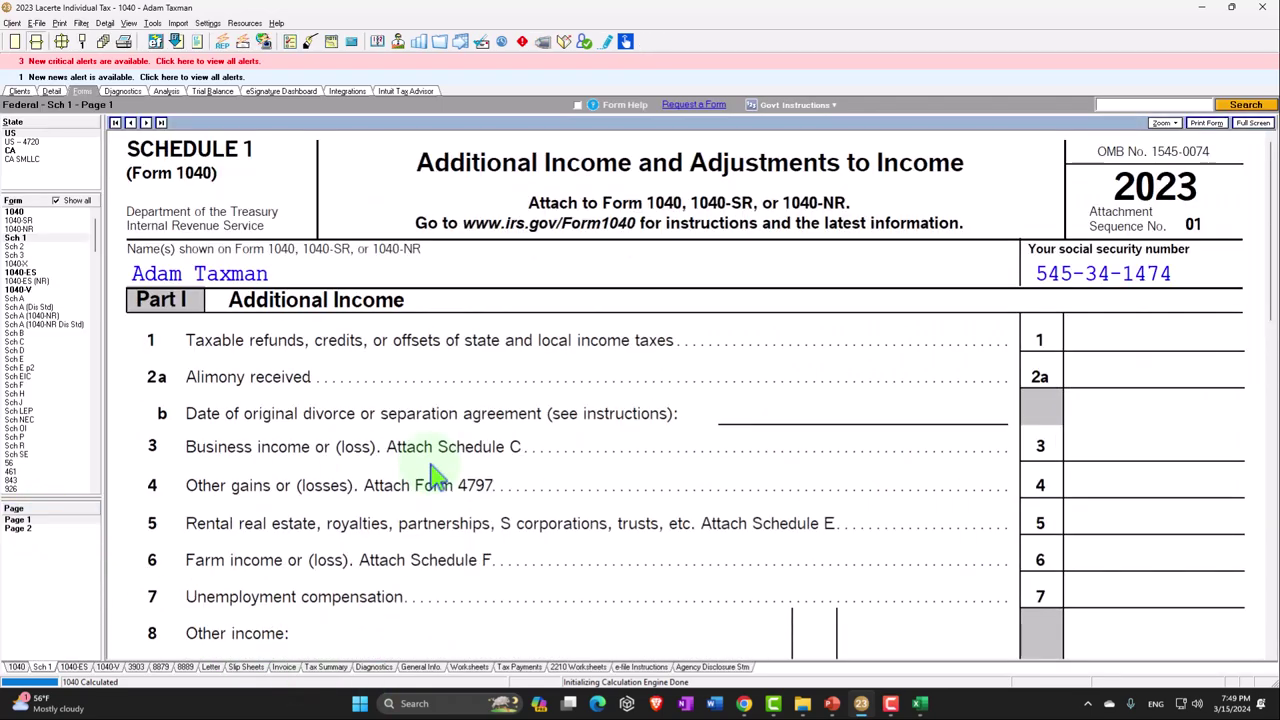
scroll(440, 505, "down", 10)
left_click(50, 530)
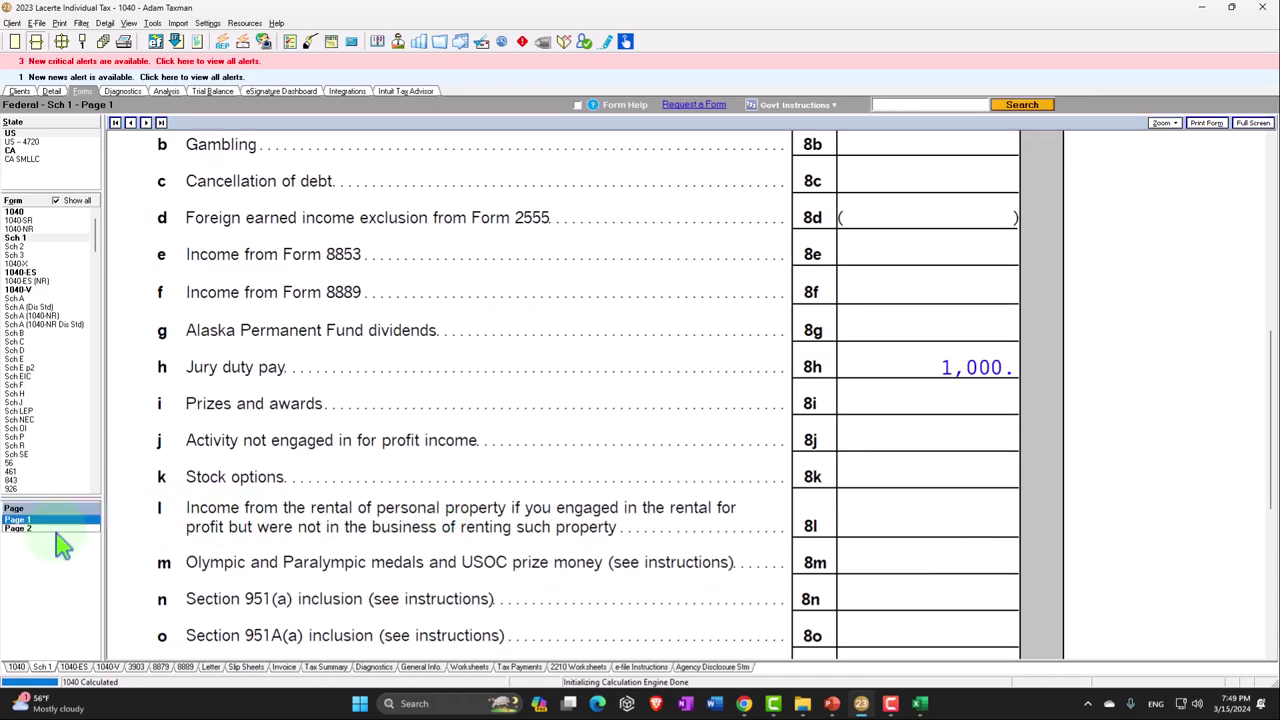
scroll(471, 518, "down", 5)
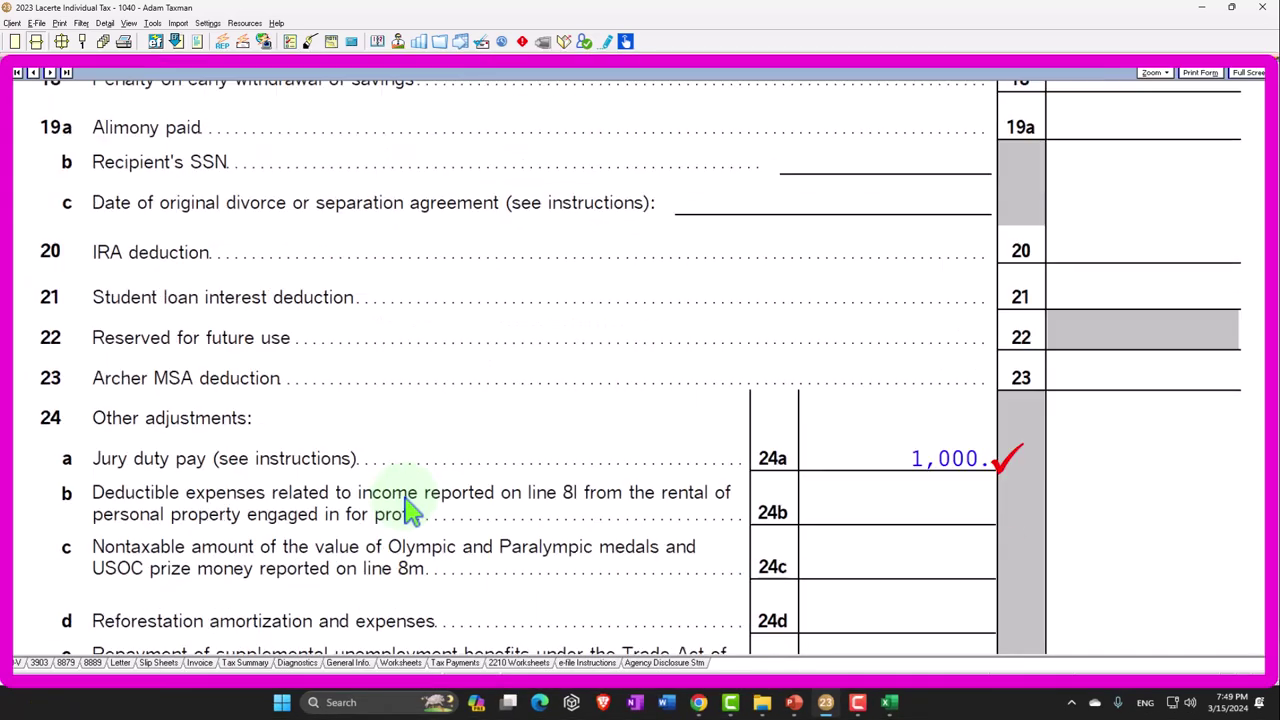
scroll(412, 511, "down", 1)
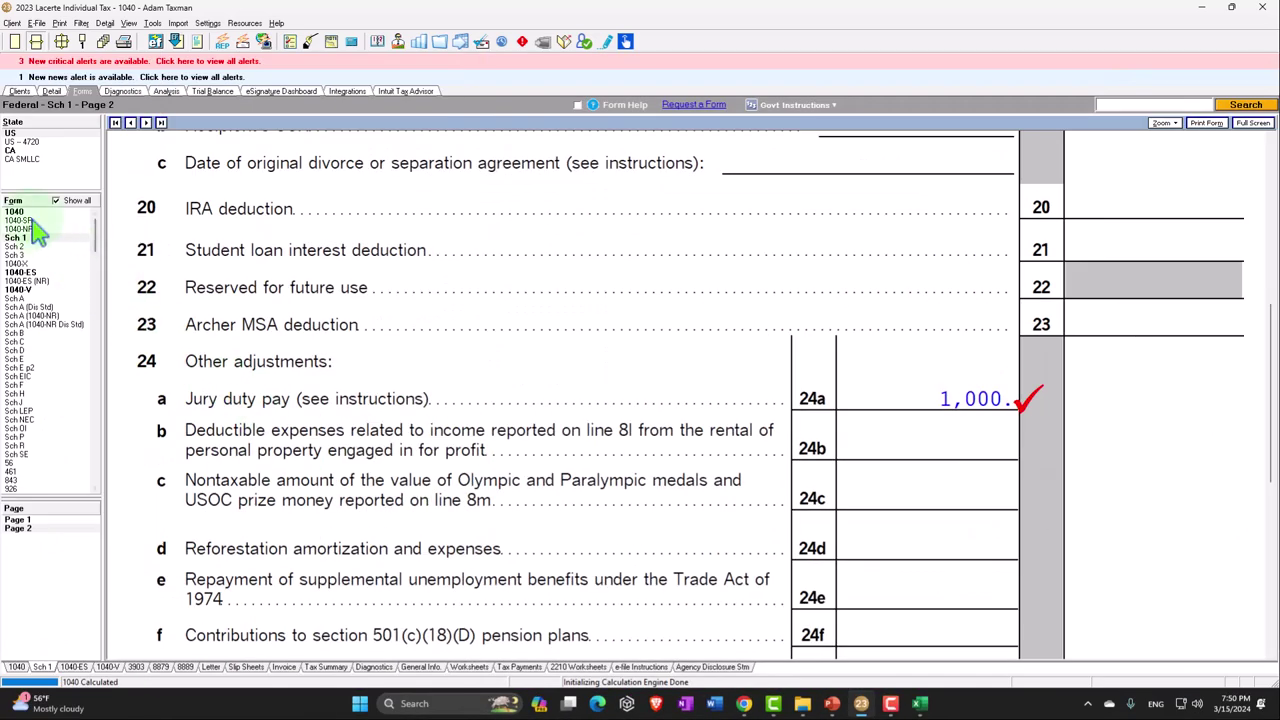
left_click(20, 212)
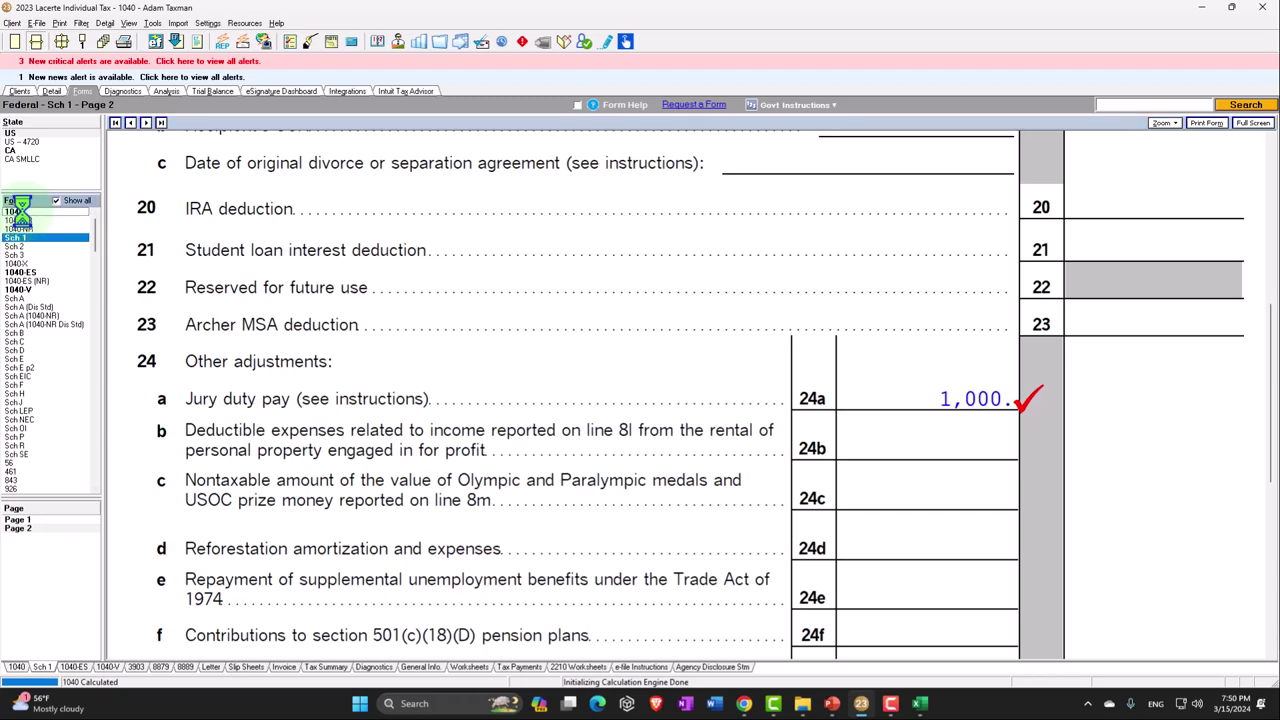
scroll(708, 415, "down", 15)
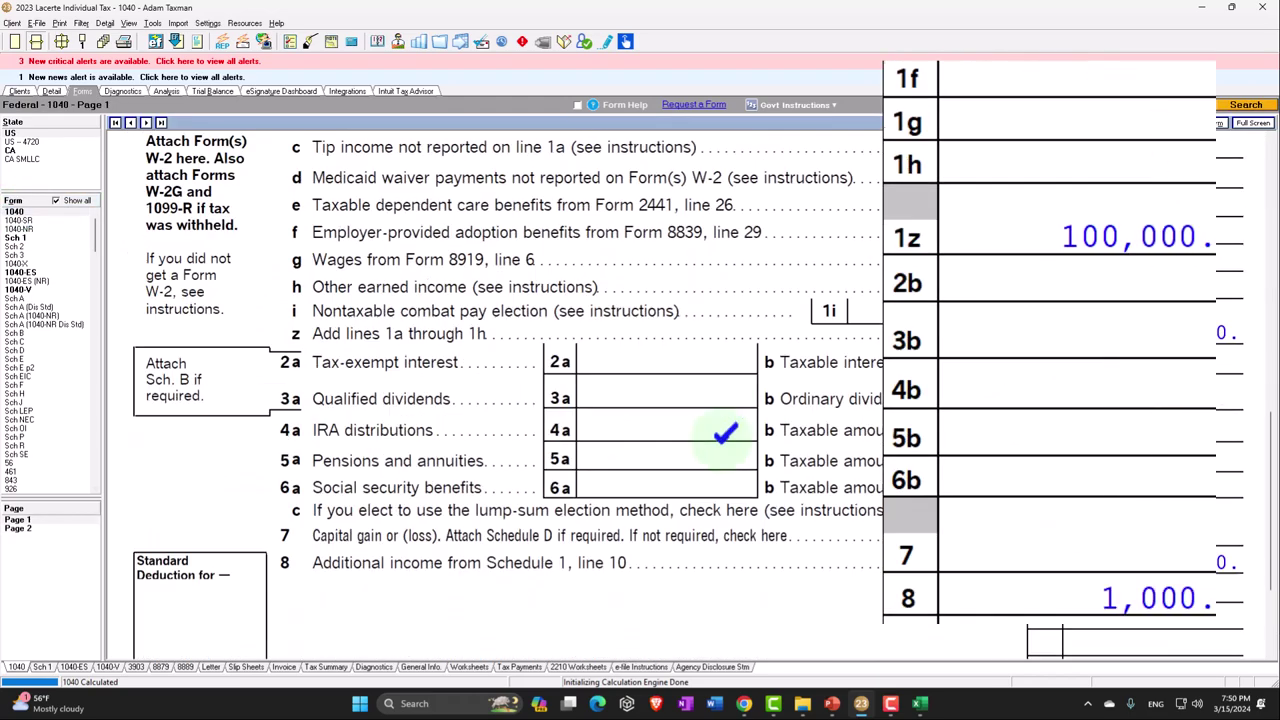
scroll(730, 455, "down", 1)
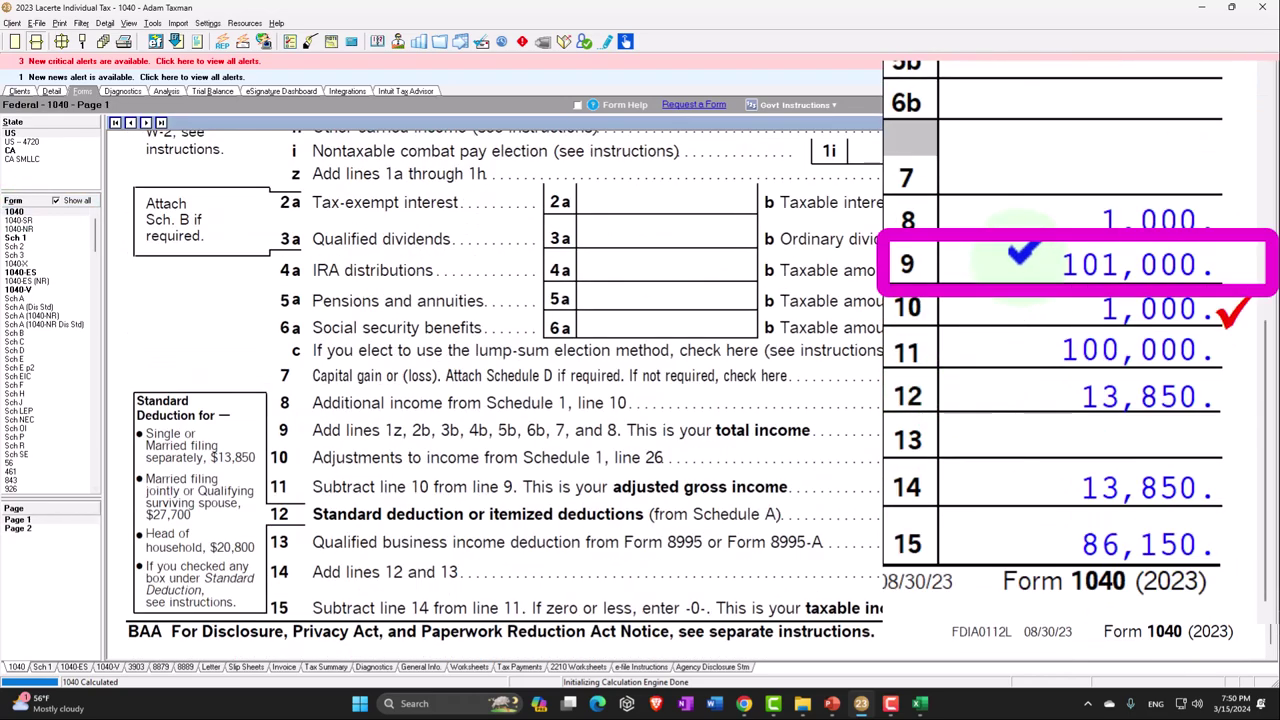
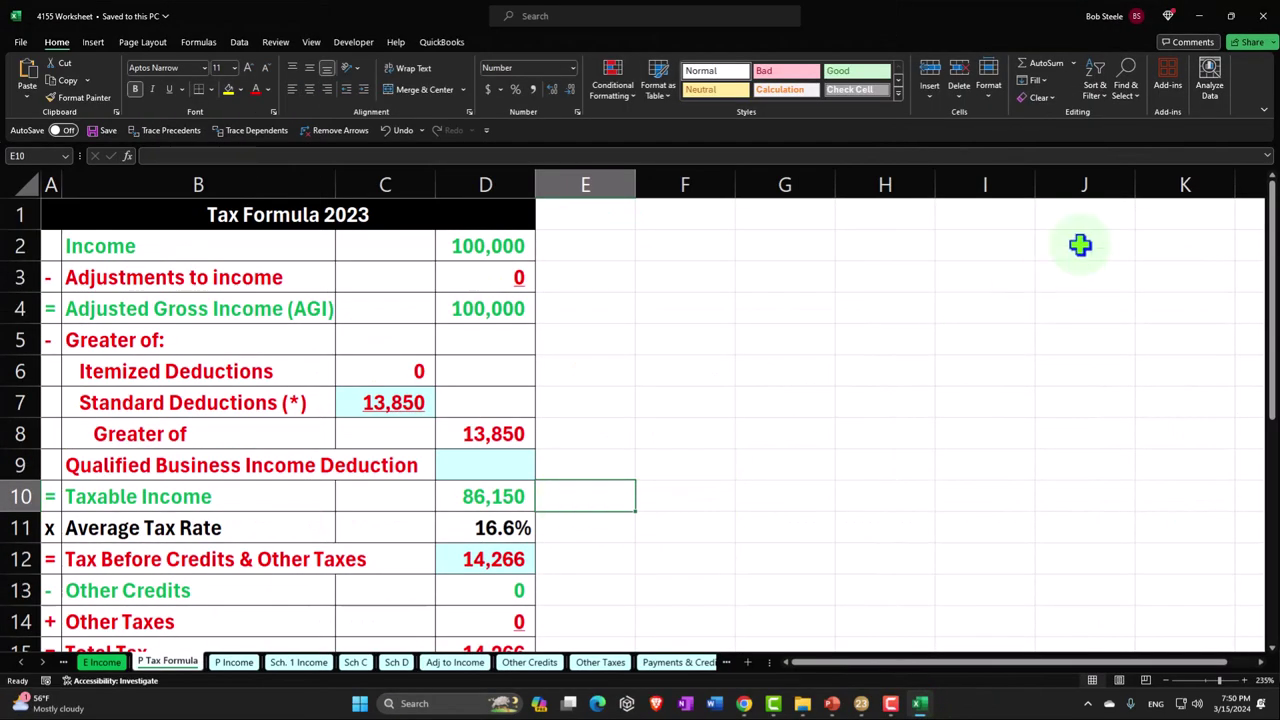
- Return to the tax software, jump from Schedule 1 line 8h to its input, clear the jury duty pay and go back to the form
left_click(1199, 15)
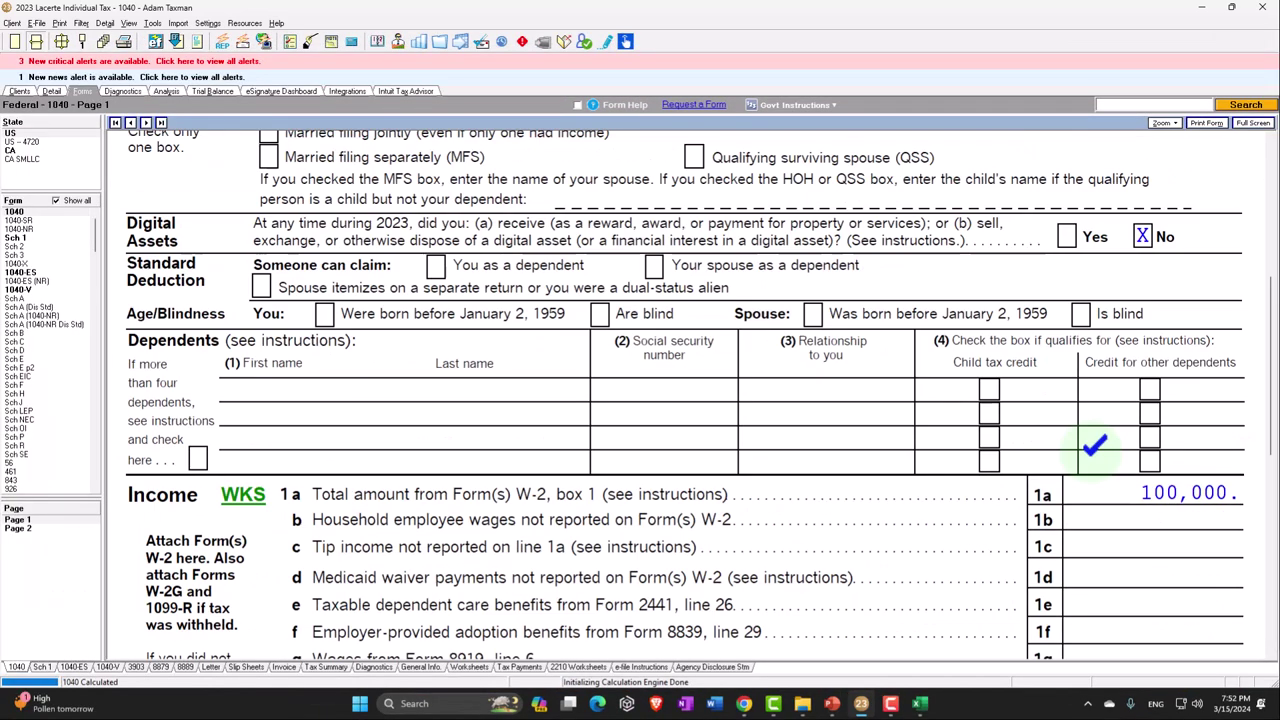
left_click(20, 238)
scroll(500, 400, "down", 3)
scroll(520, 420, "down", 3)
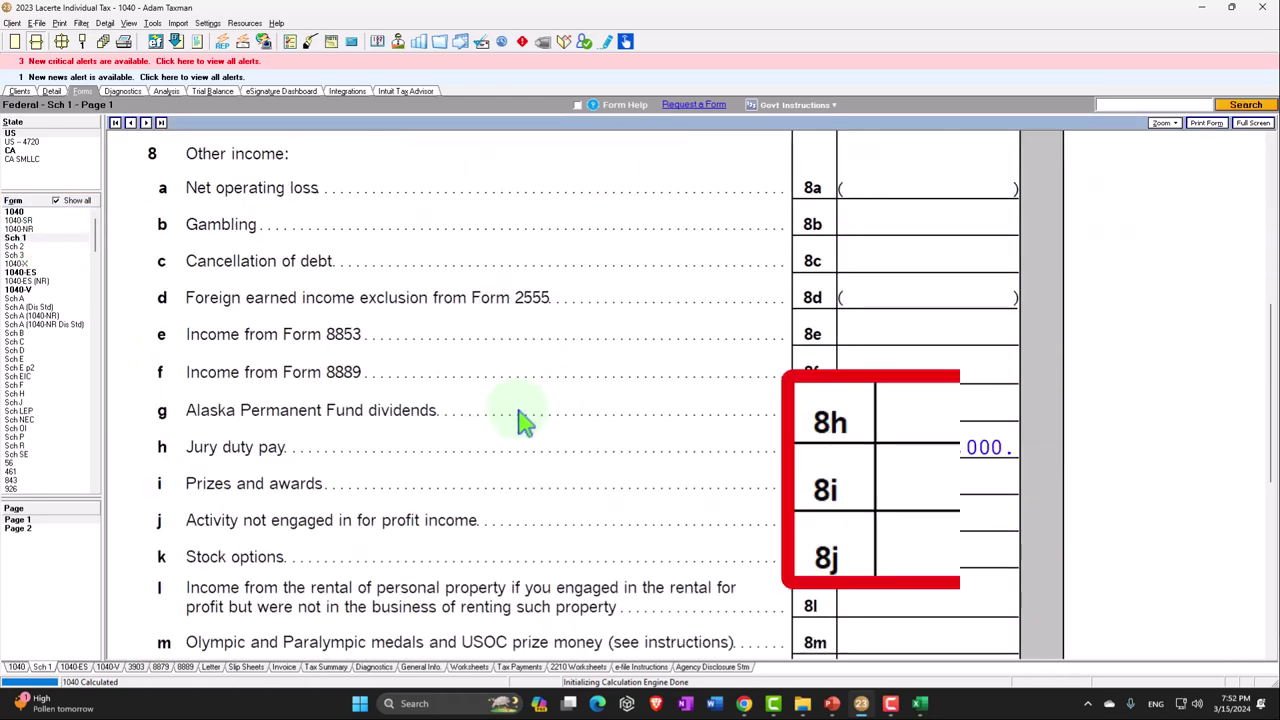
right_click(1040, 500)
left_click(1055, 432)
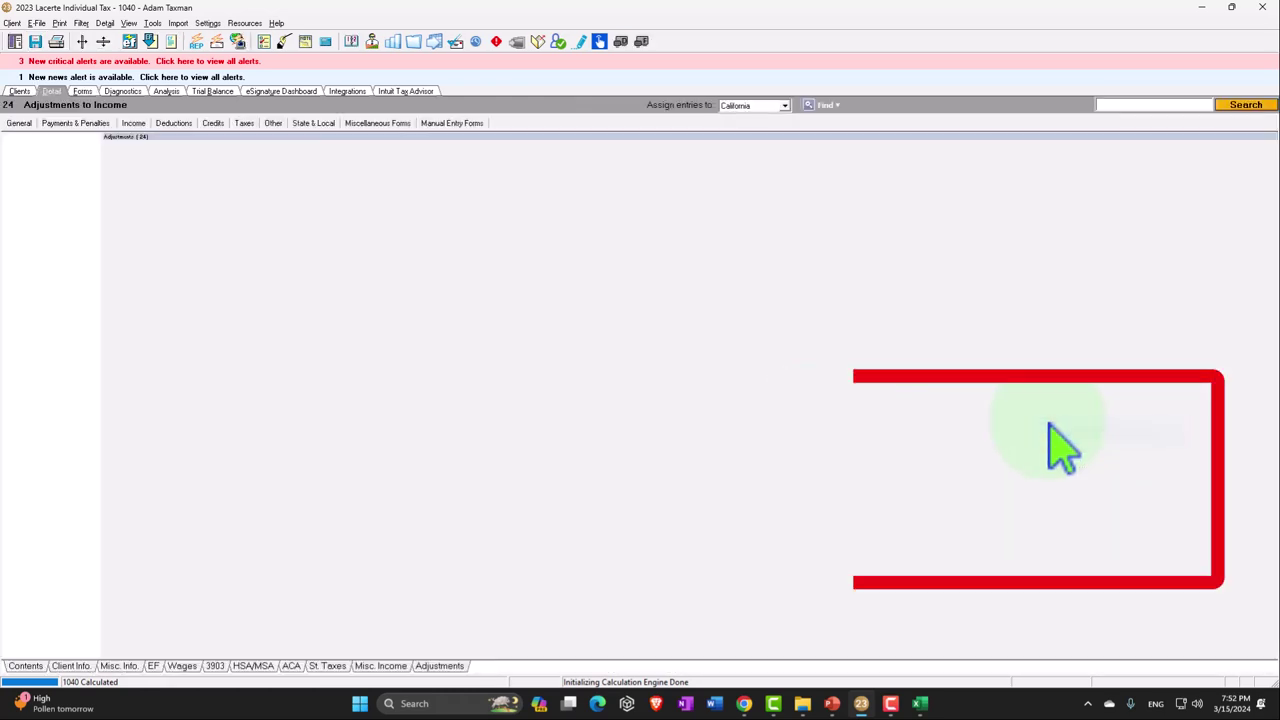
left_click(82, 91)
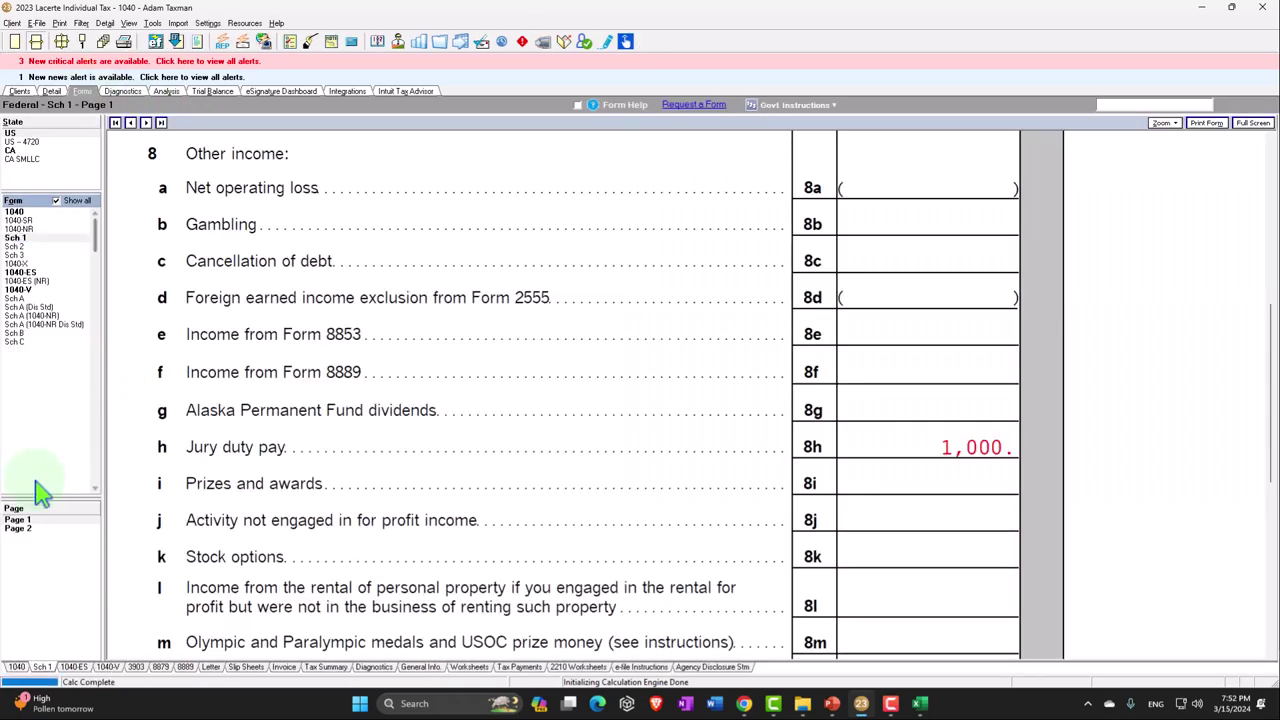
- From line 24a on Schedule 1 page 2, clear the jury duty pay given to employer and return to the form
left_click(20, 528)
scroll(458, 430, "down", 4)
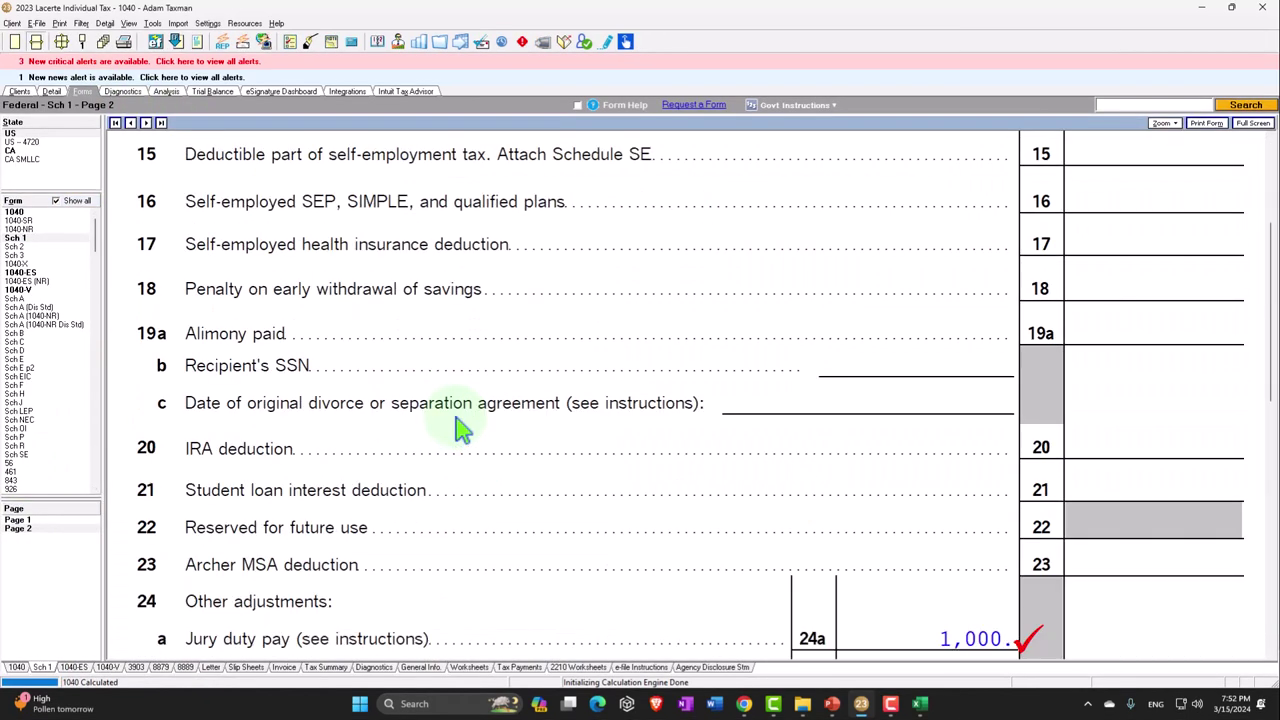
right_click(916, 482)
left_click(922, 487)
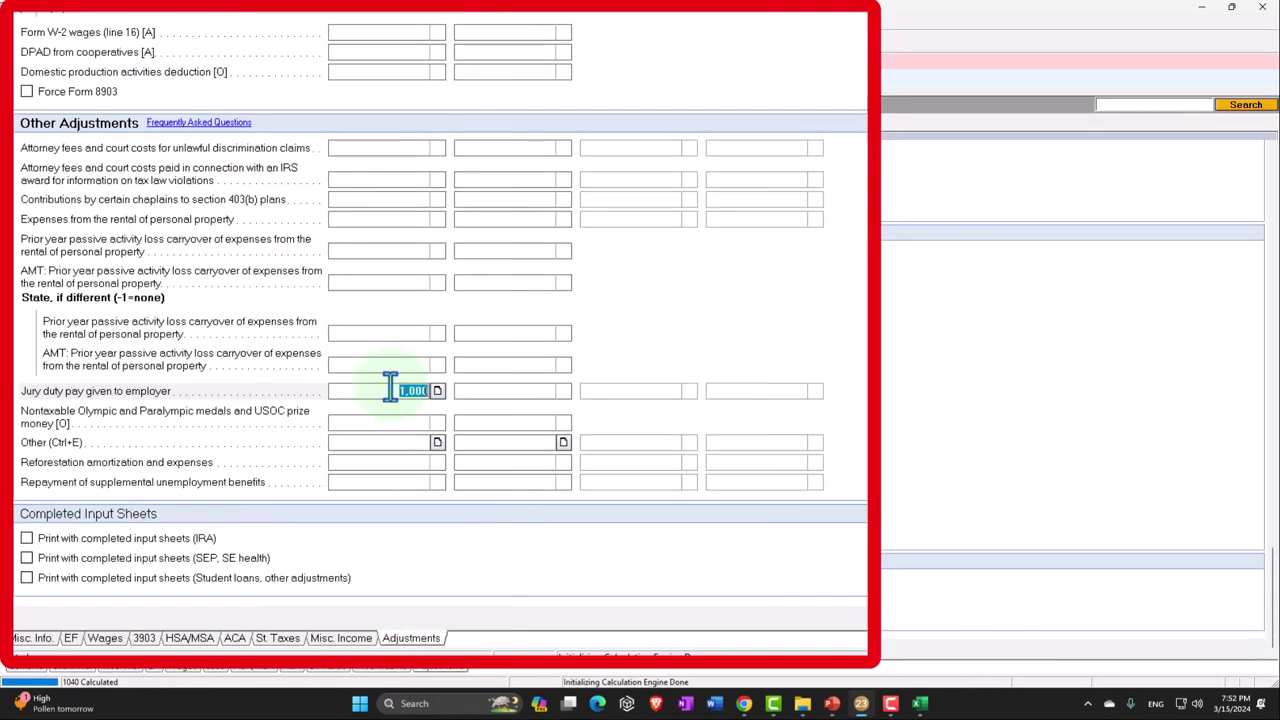
key("Delete")
left_click(83, 92)
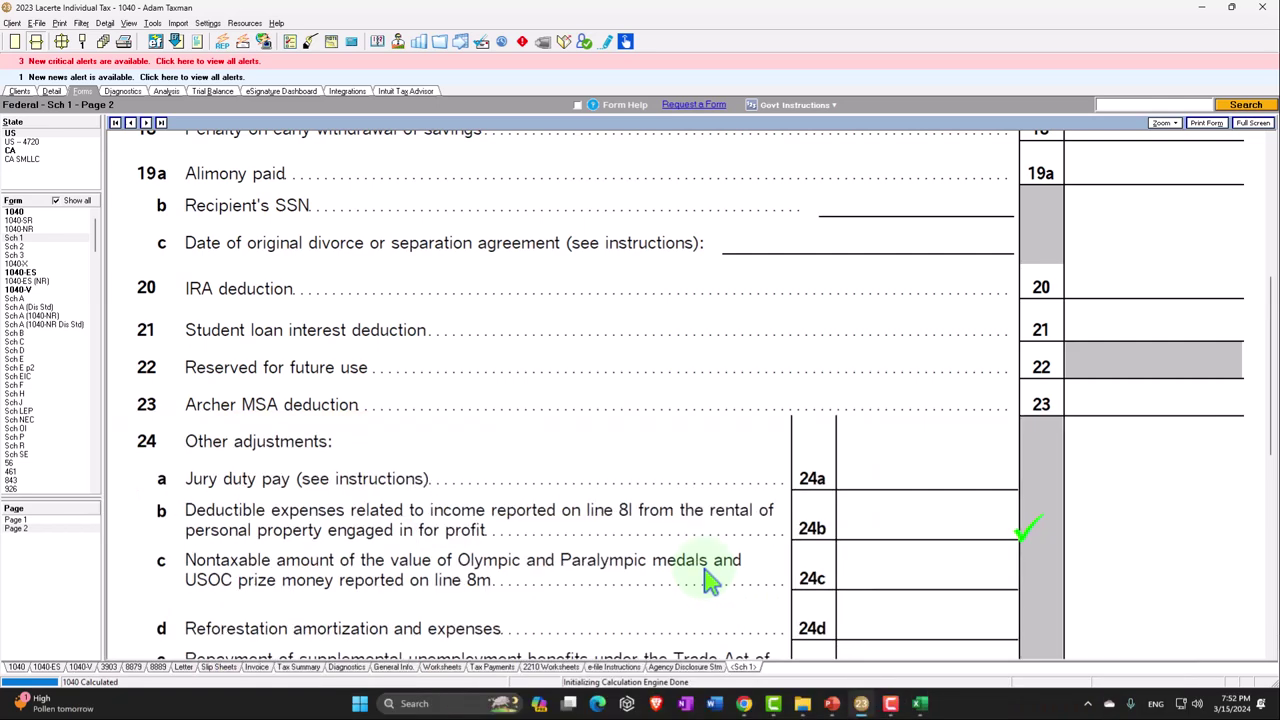
- Place a tick mark beside line 8l, income from rental of personal property, on Schedule 1 page 1
left_click(30, 520)
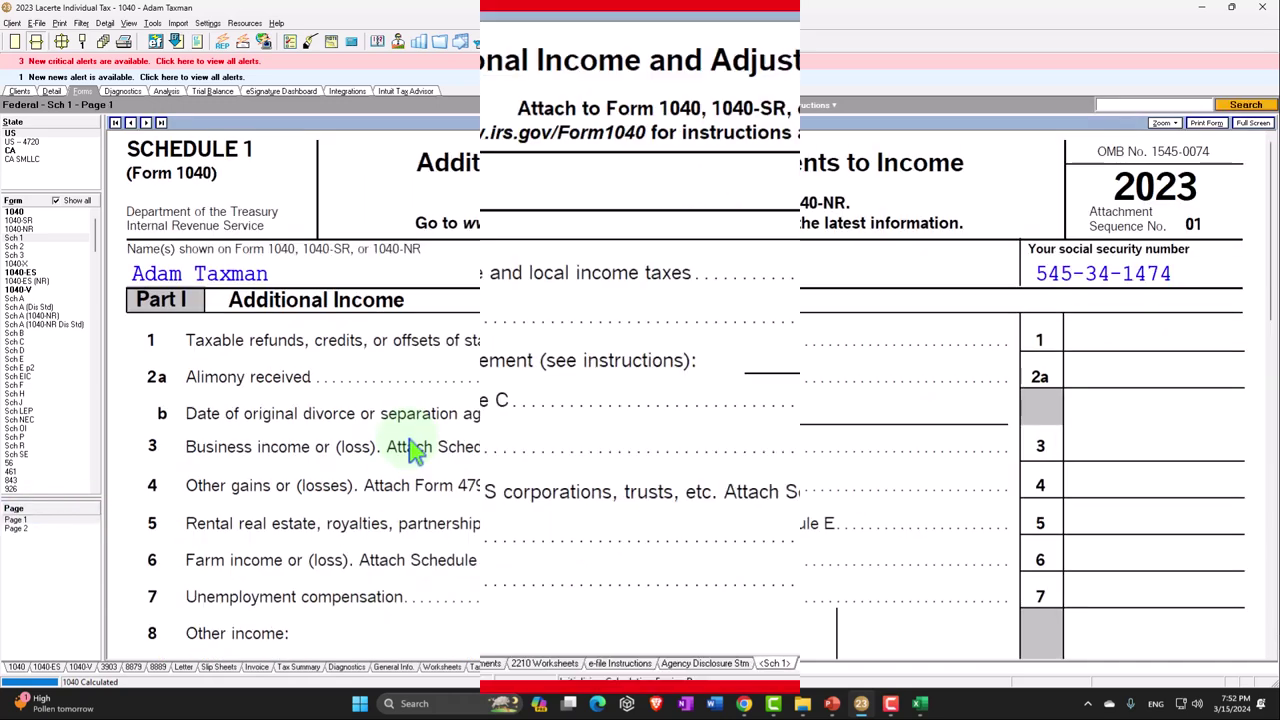
scroll(383, 405, "down", 5)
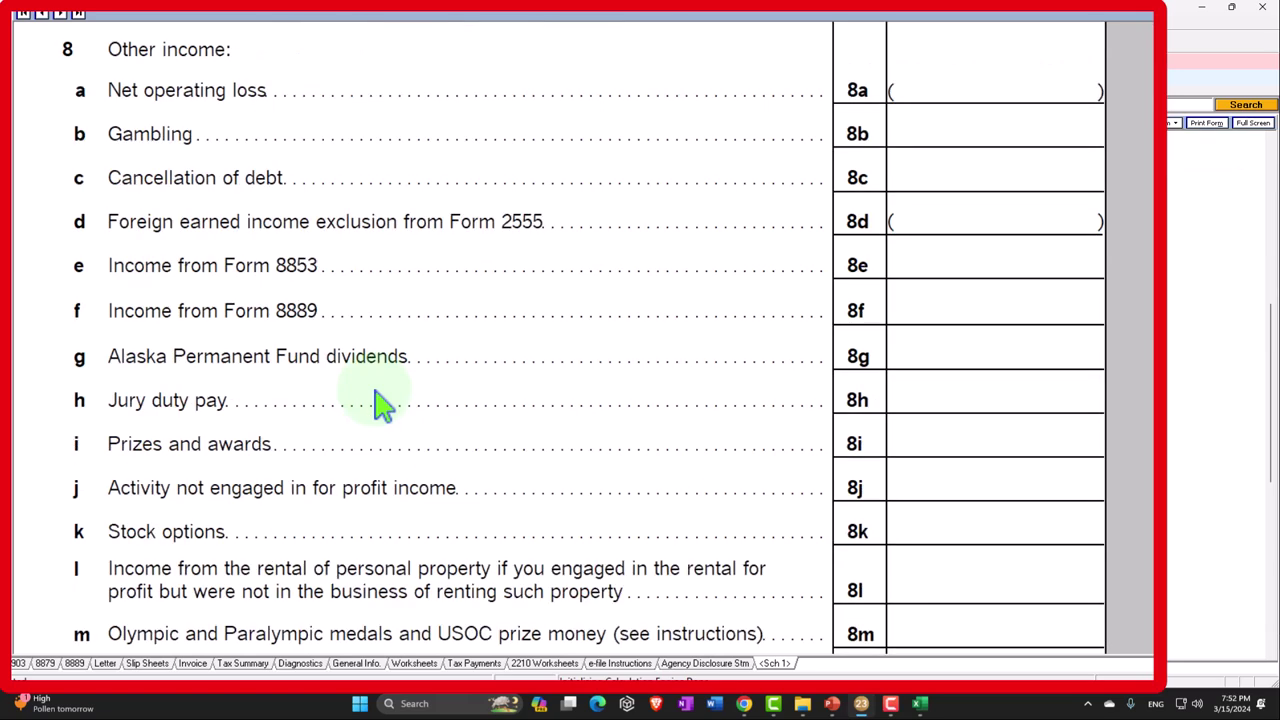
scroll(383, 405, "down", 3)
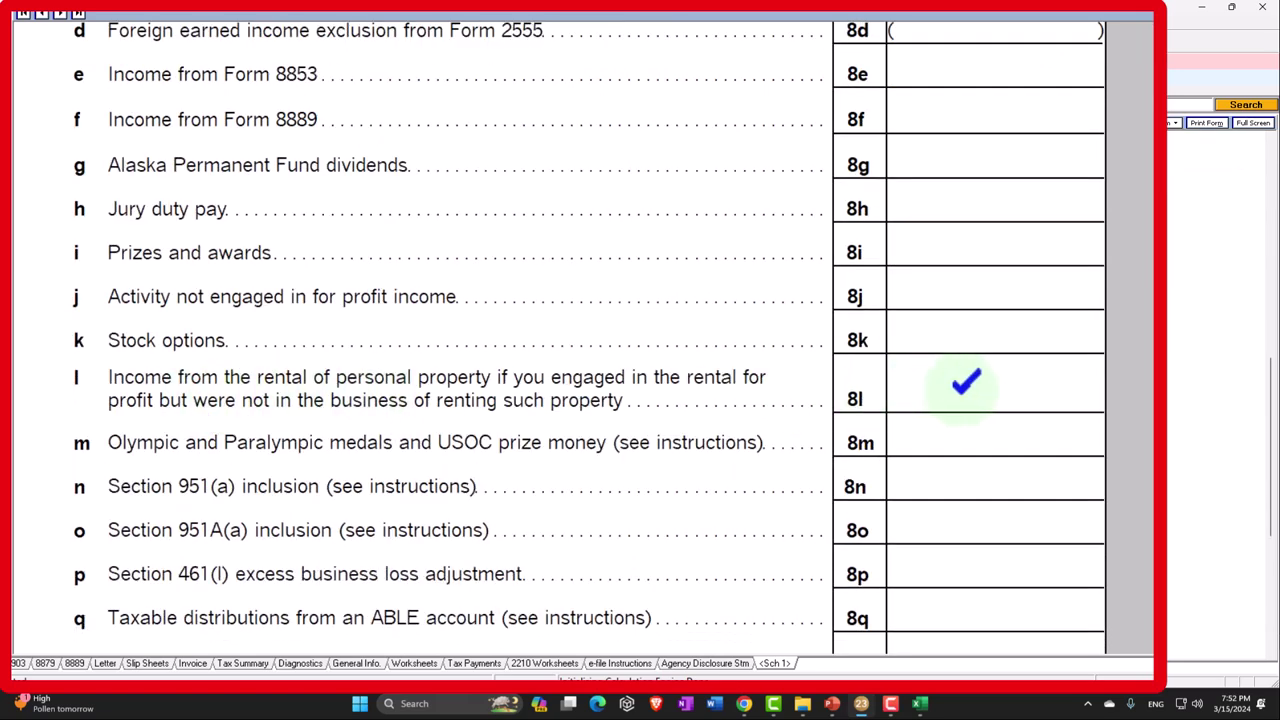
left_click(994, 386)
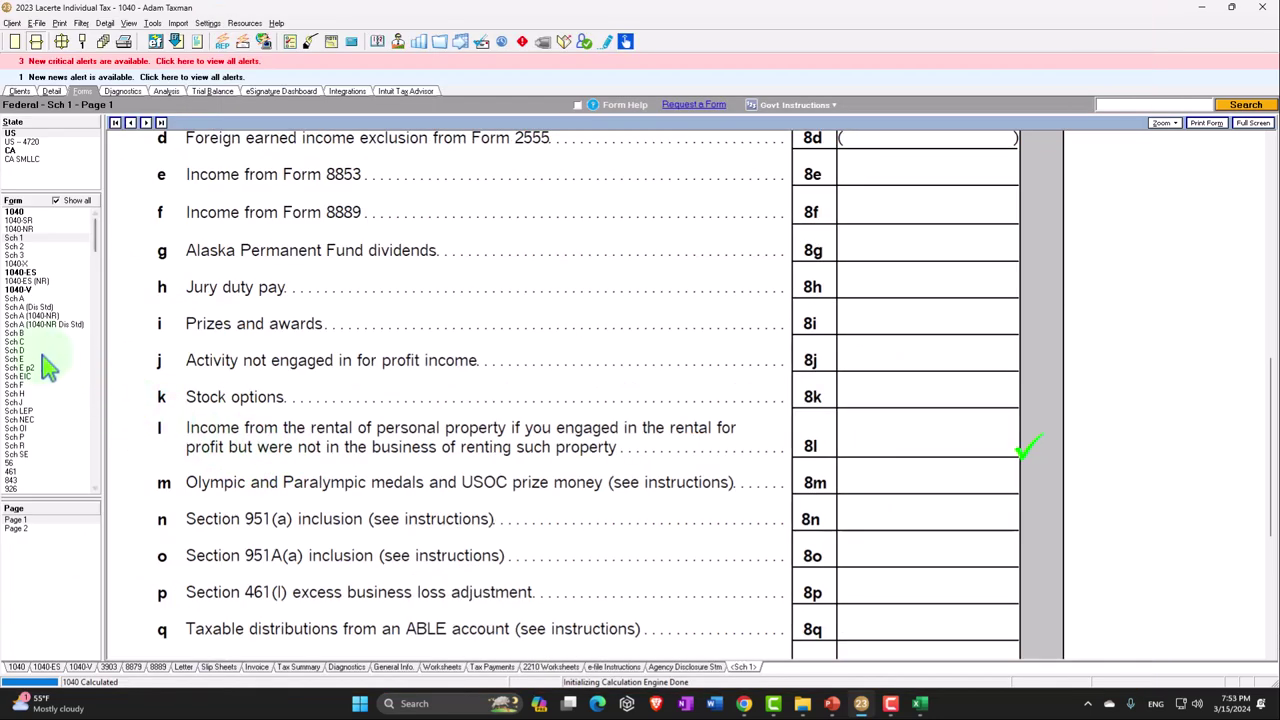
- Review the income and expense sections of Schedule C page 1 and open the Business Income (Schedule C) input screen
left_click(22, 342)
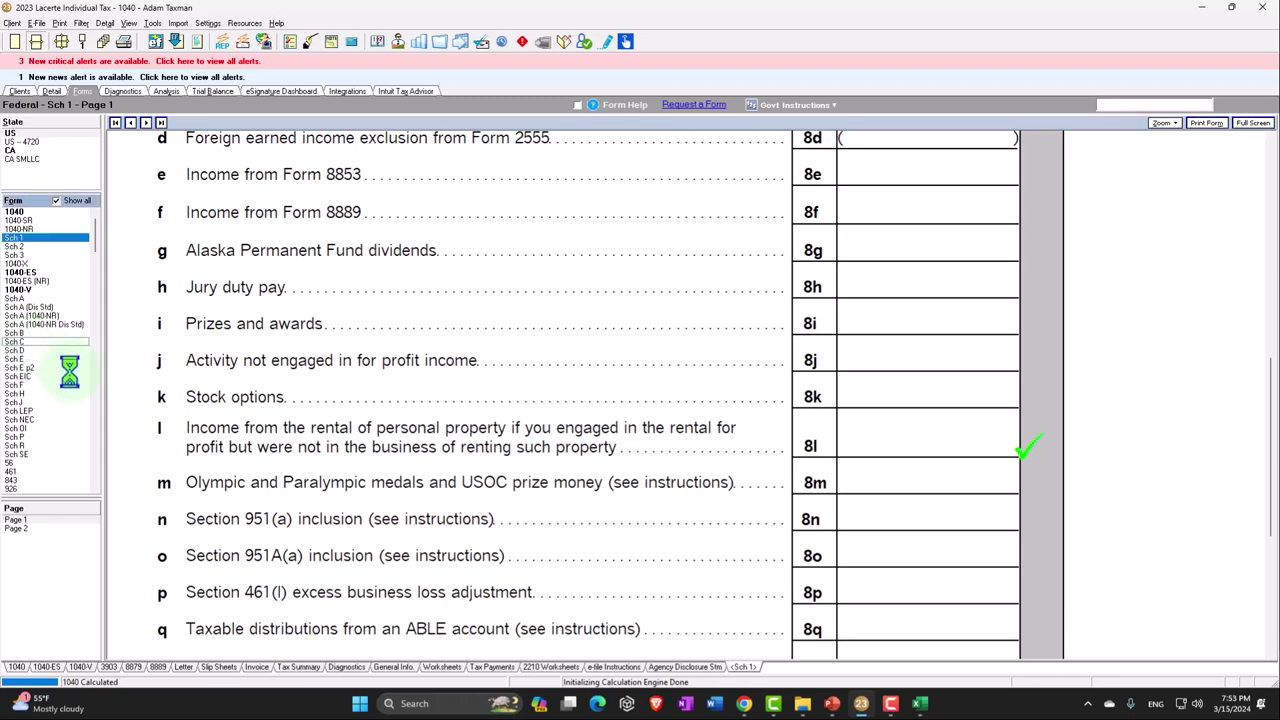
scroll(420, 410, "down", 5)
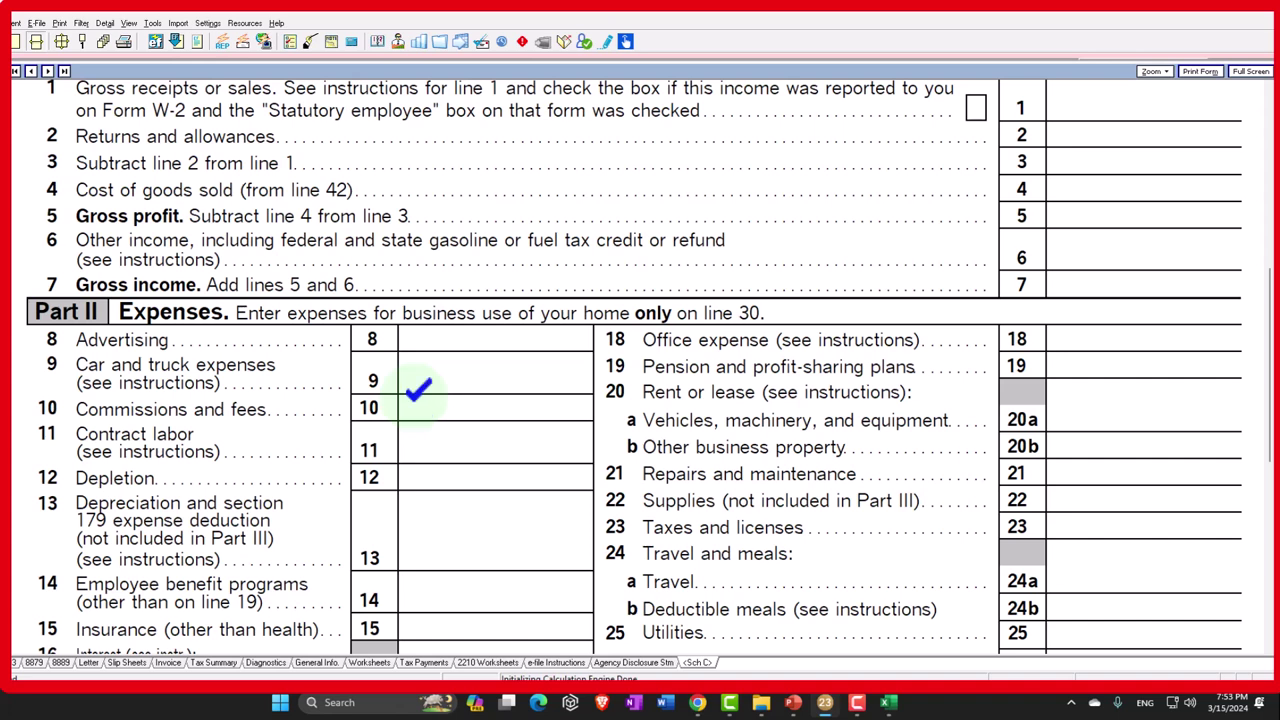
scroll(420, 400, "up", 2)
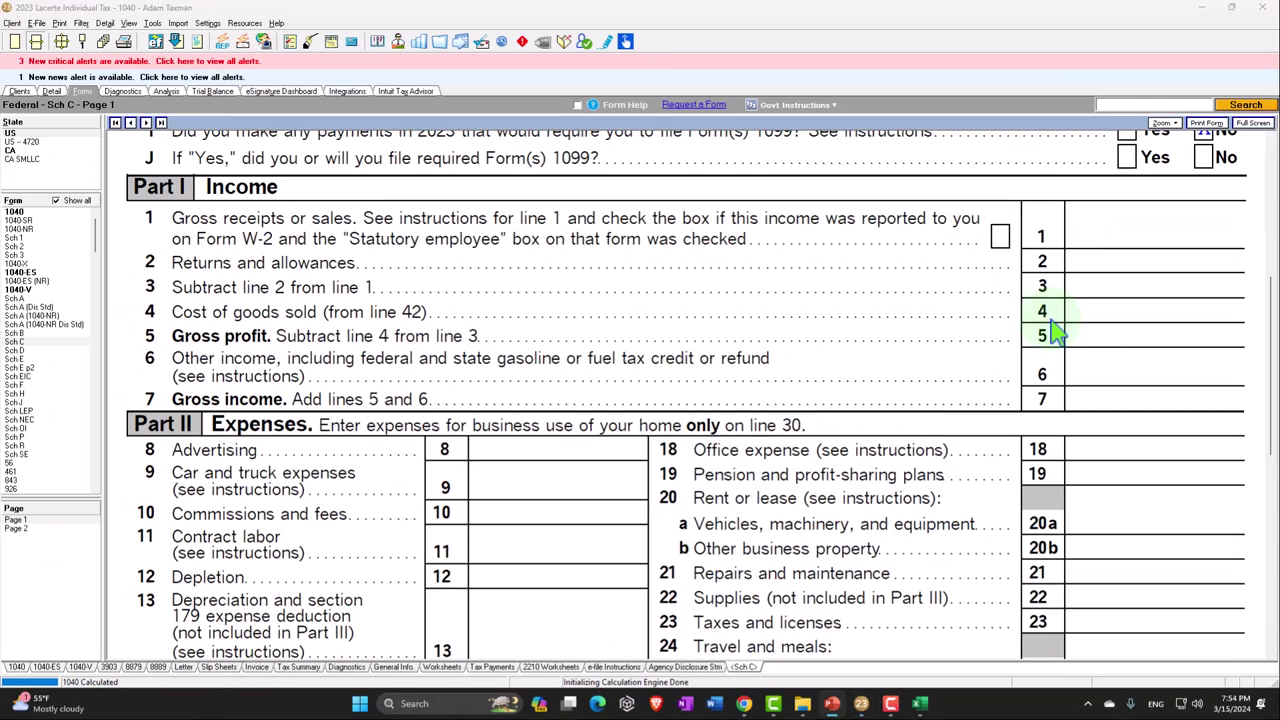
left_click(51, 91)
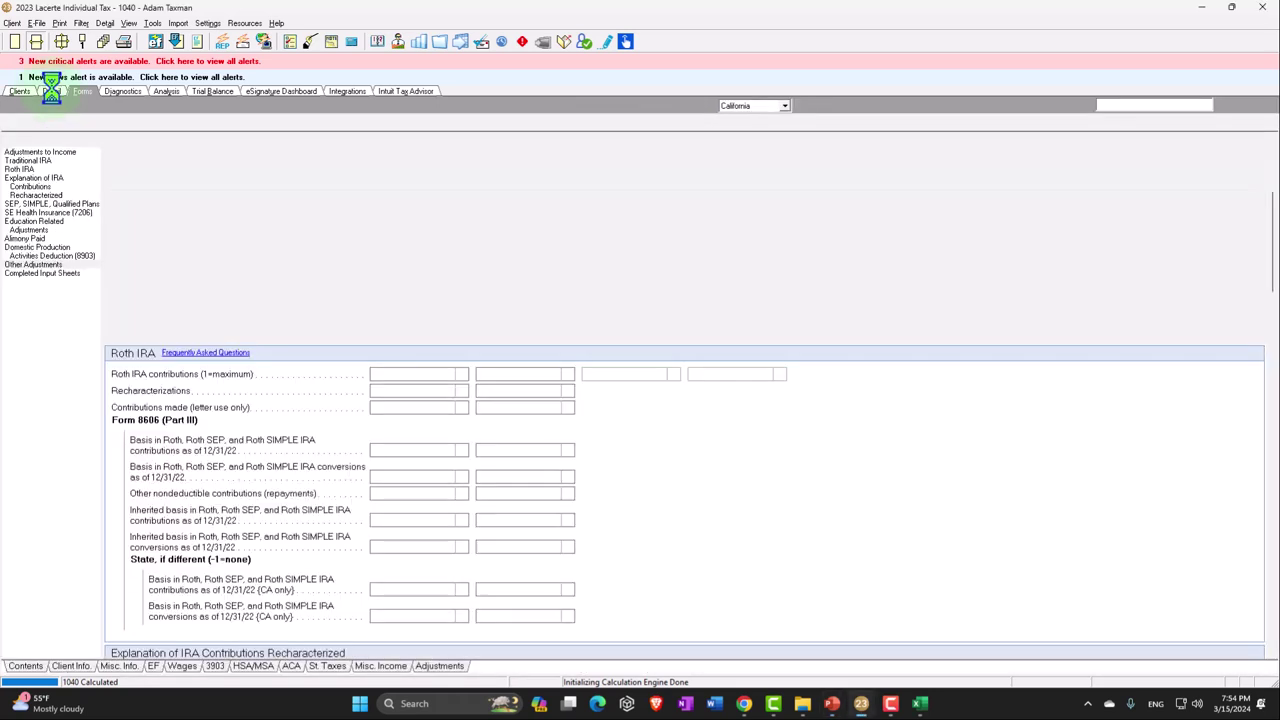
left_click(55, 123)
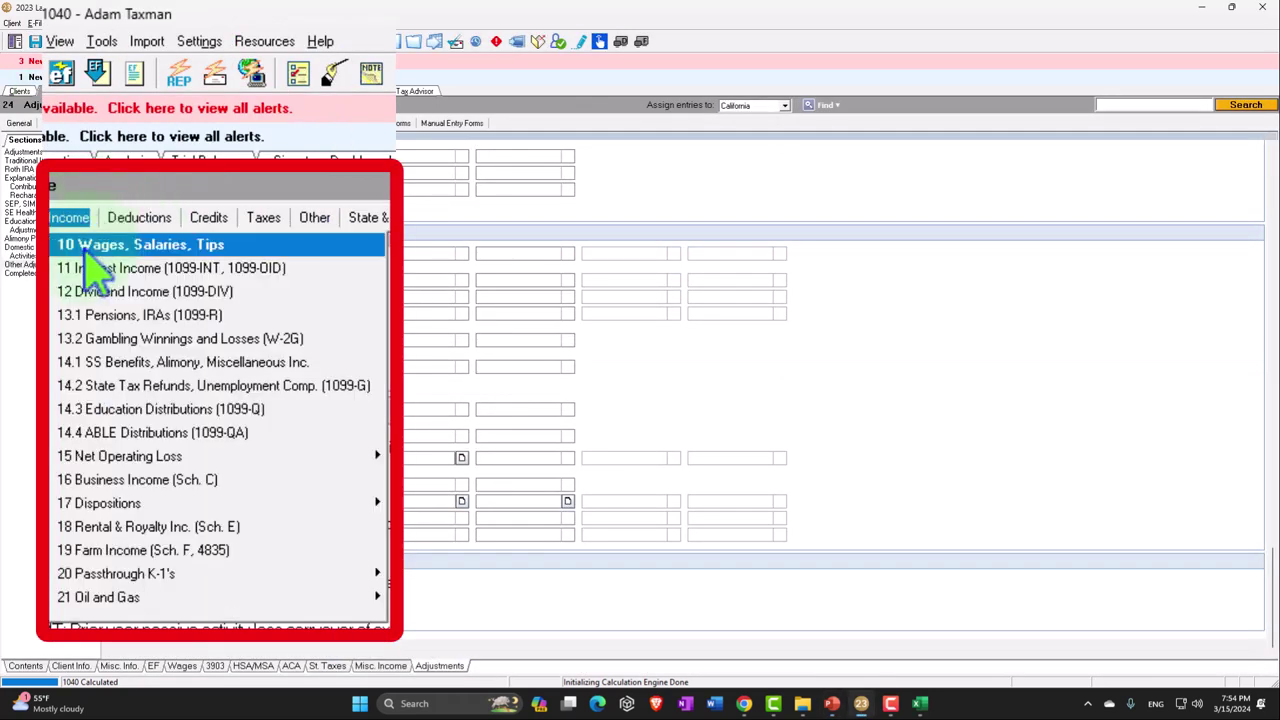
left_click(135, 480)
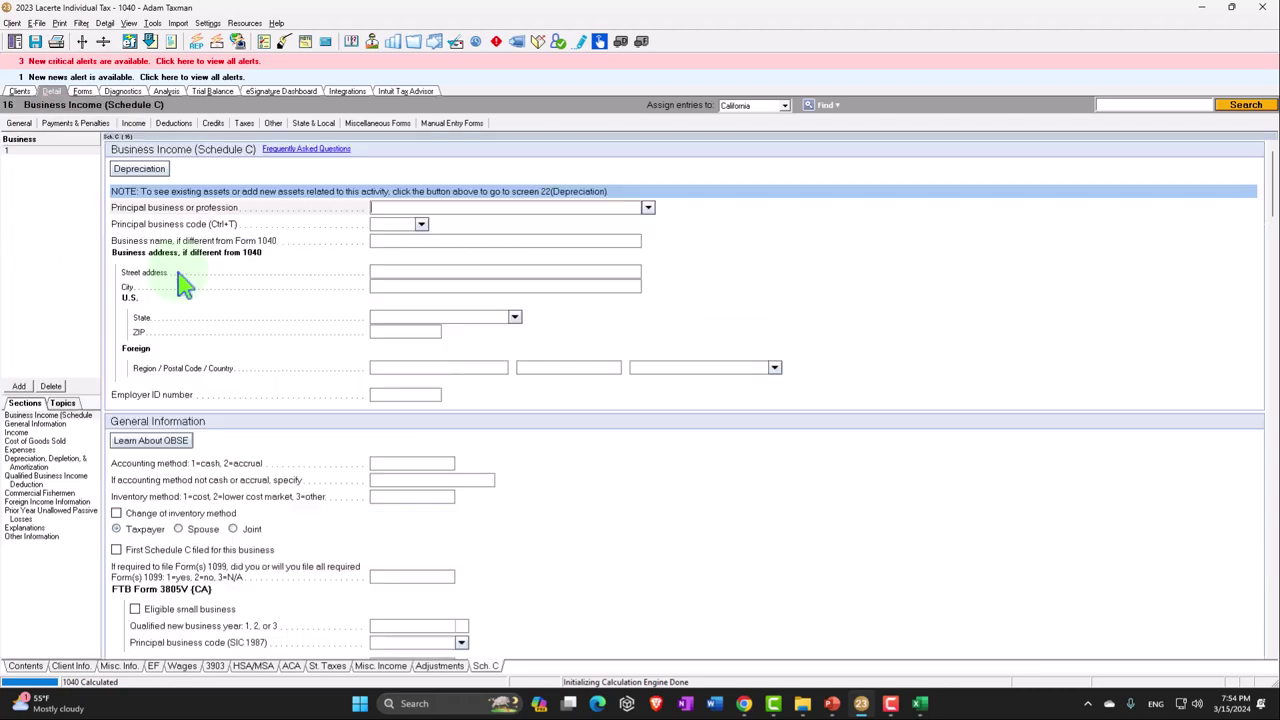
- Enter 10000 as federal gross receipts or sales and 7000 as advertising expense for the Schedule C business
scroll(390, 320, "down", 5)
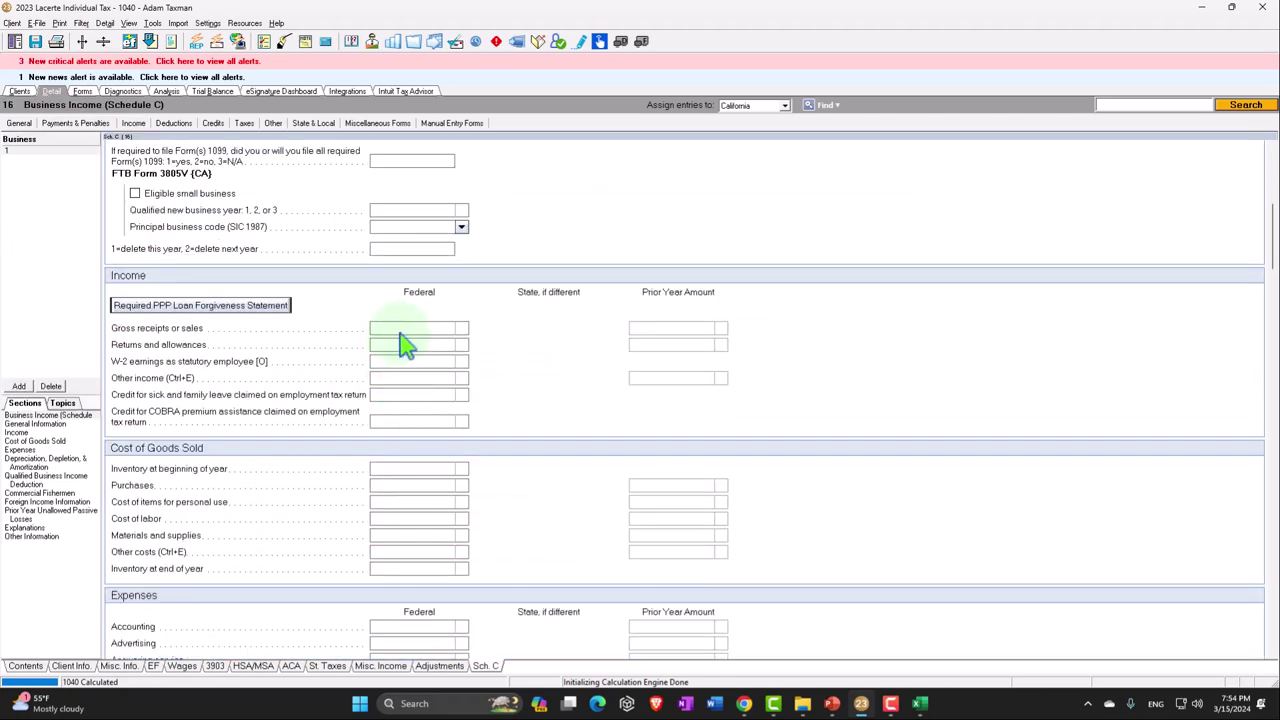
left_click(400, 331)
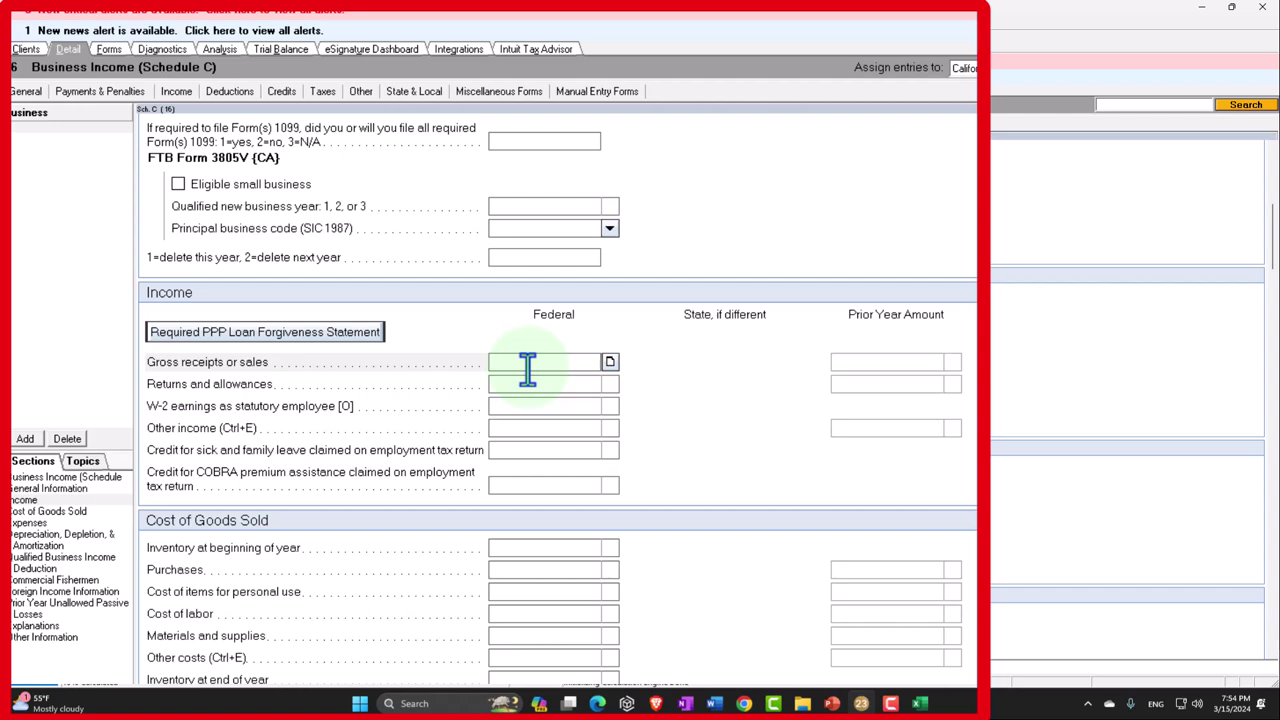
type("10000")
key("Tab")
scroll(528, 380, "down", 2)
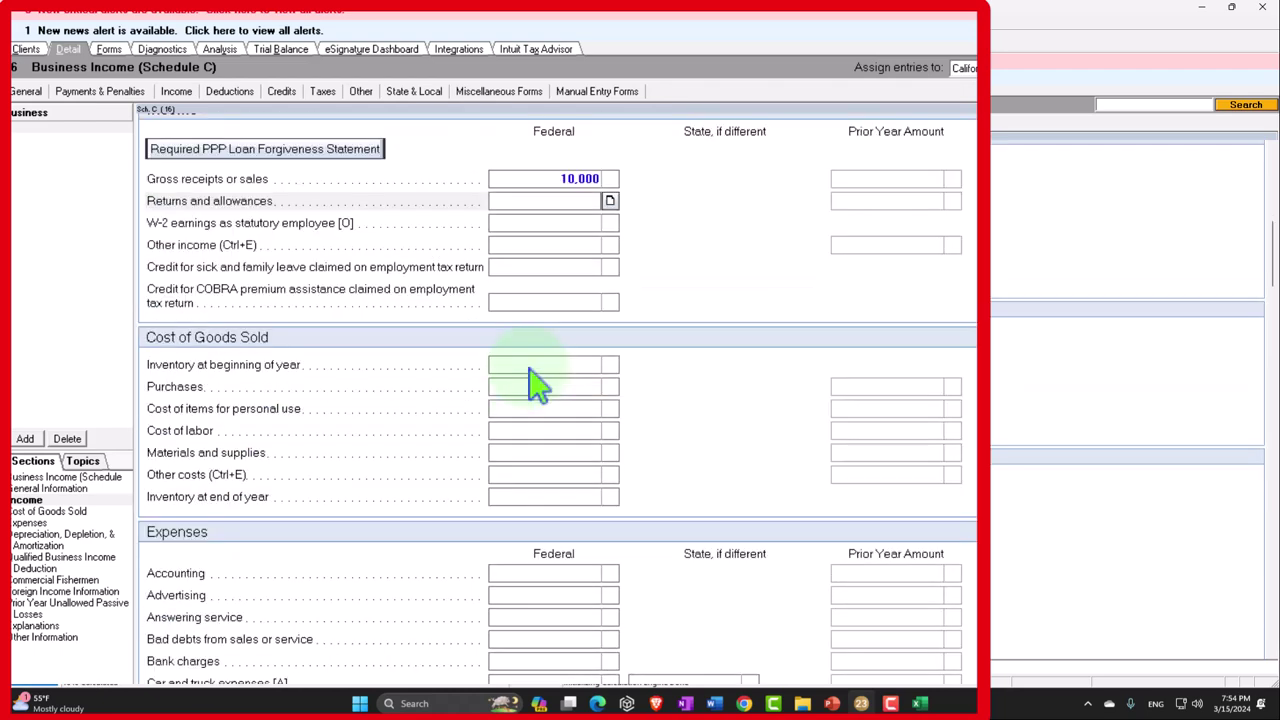
left_click(567, 594)
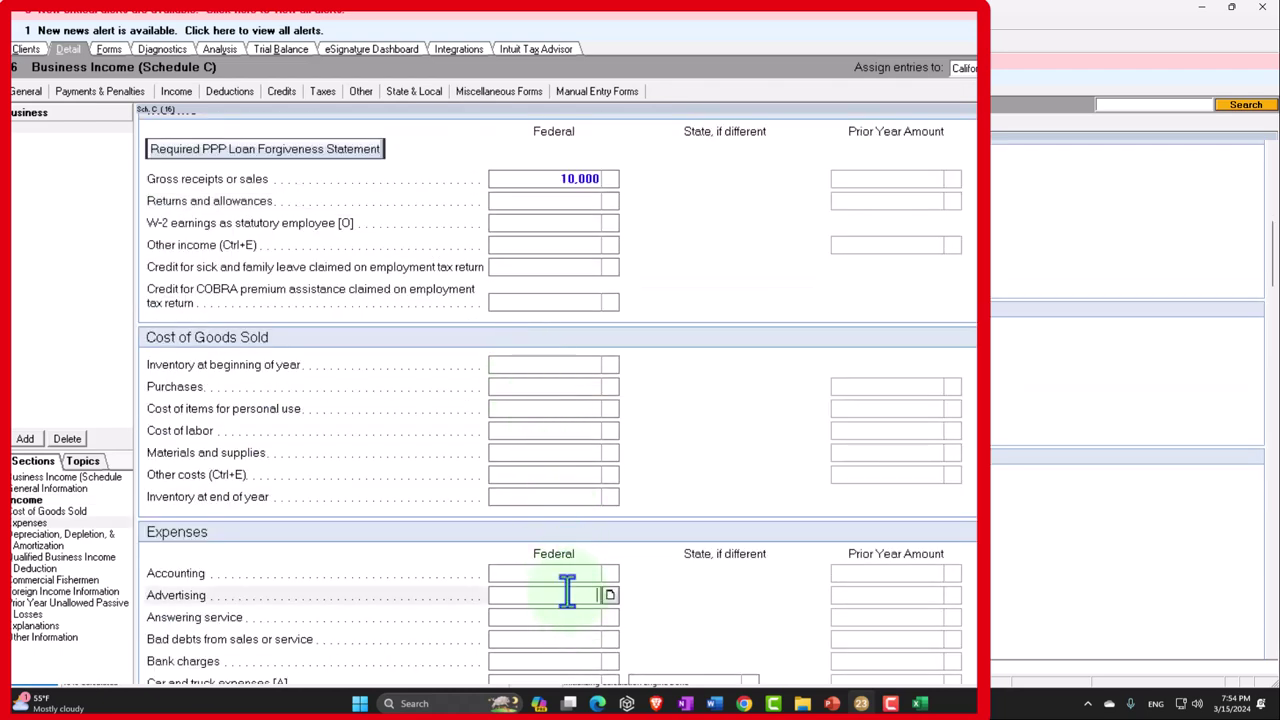
type("7000")
key("Tab")
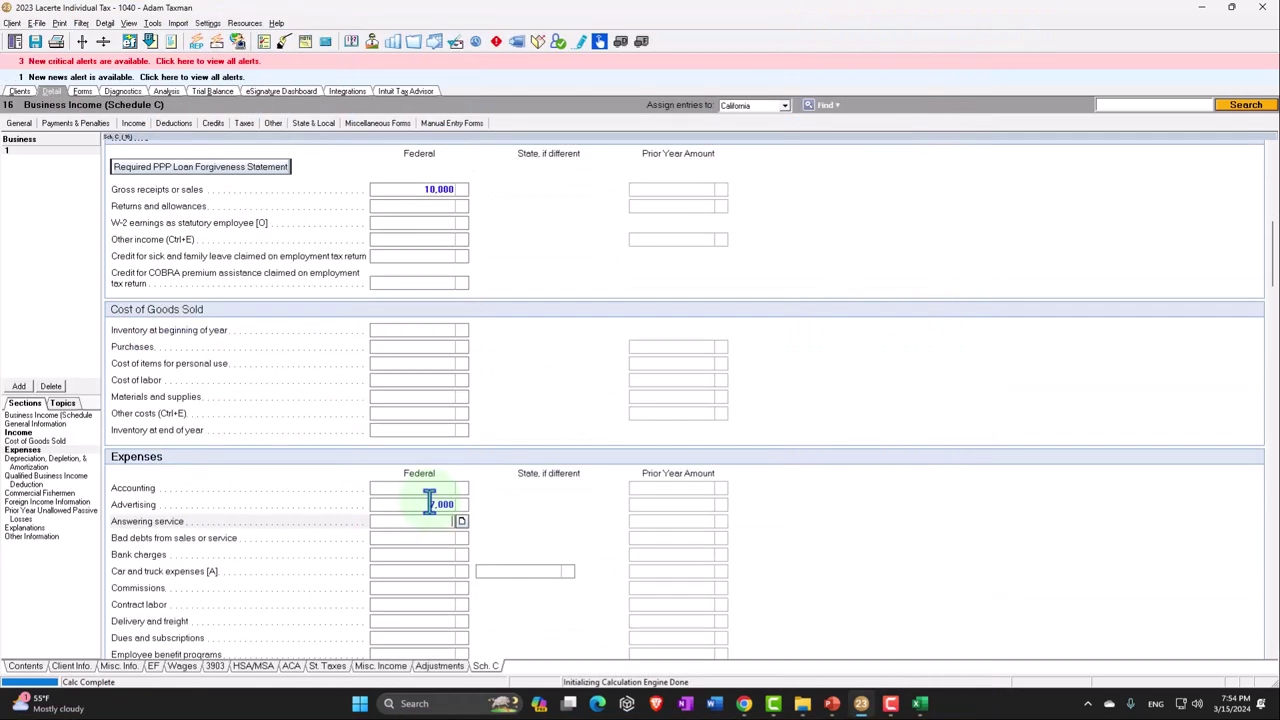
- Check total expenses and net profit on the Schedule C form, and limit the form list to forms used in the return
left_click(82, 91)
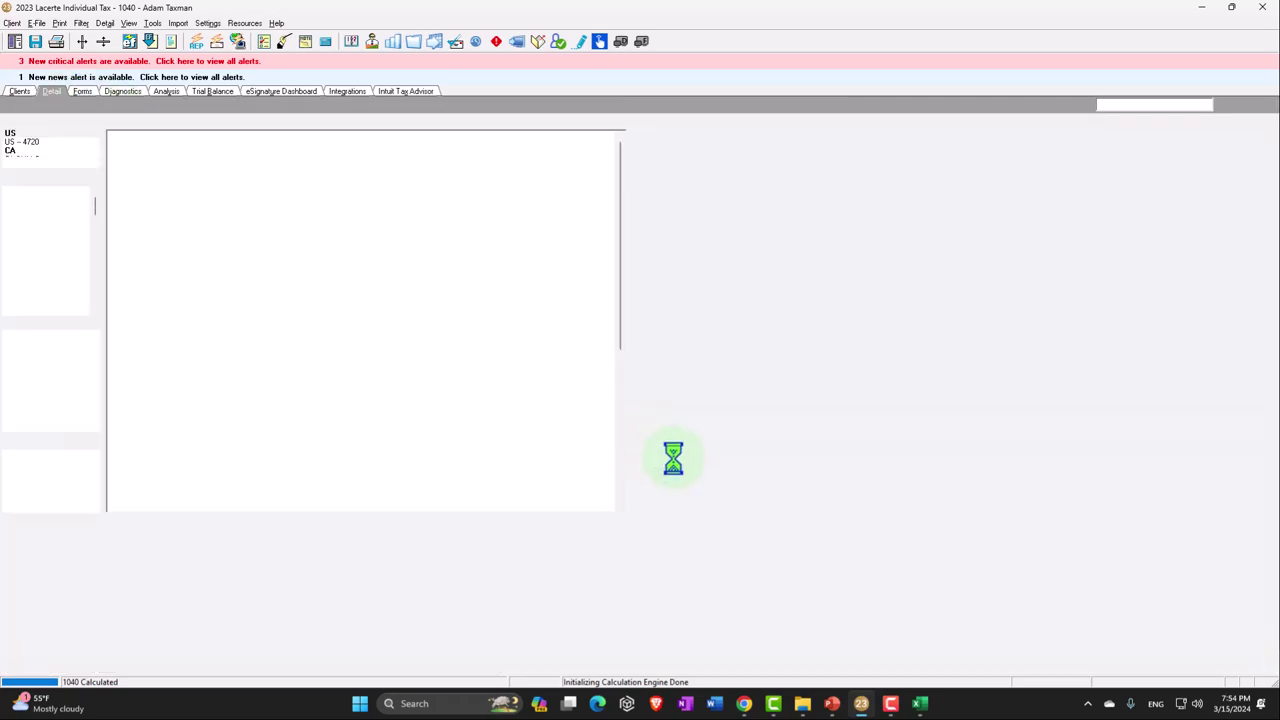
scroll(707, 478, "down", 10)
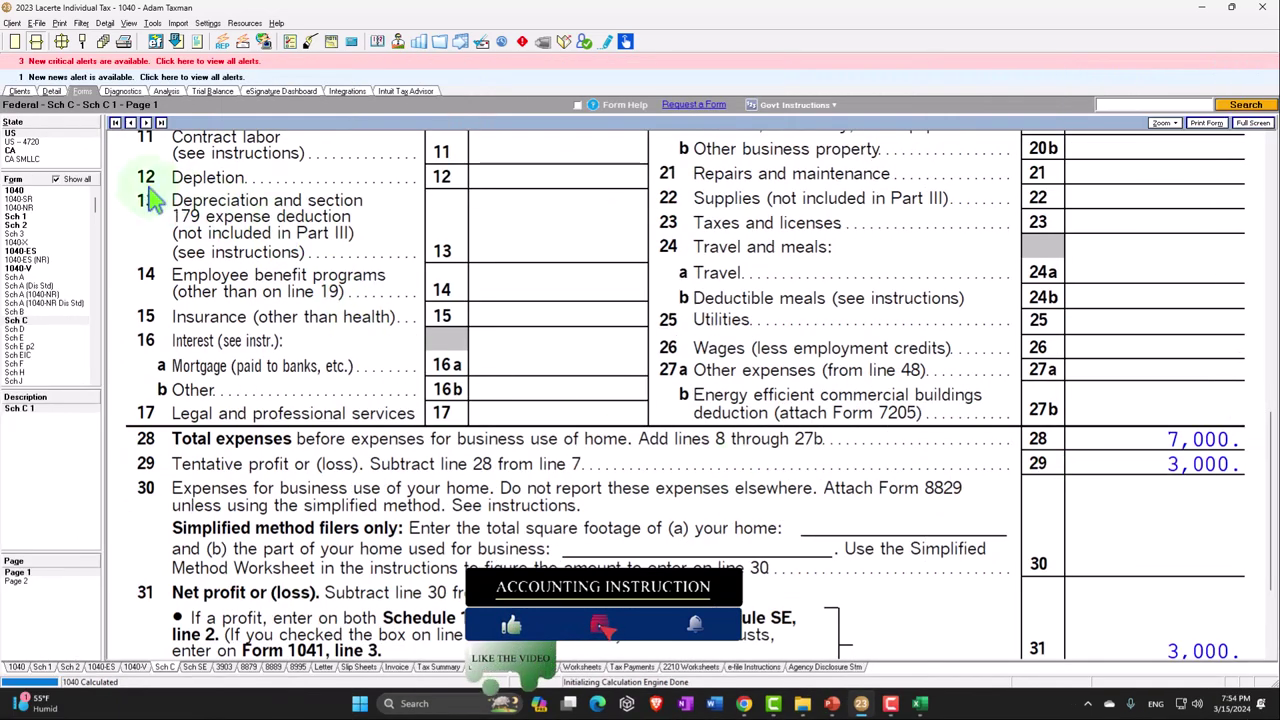
left_click(56, 180)
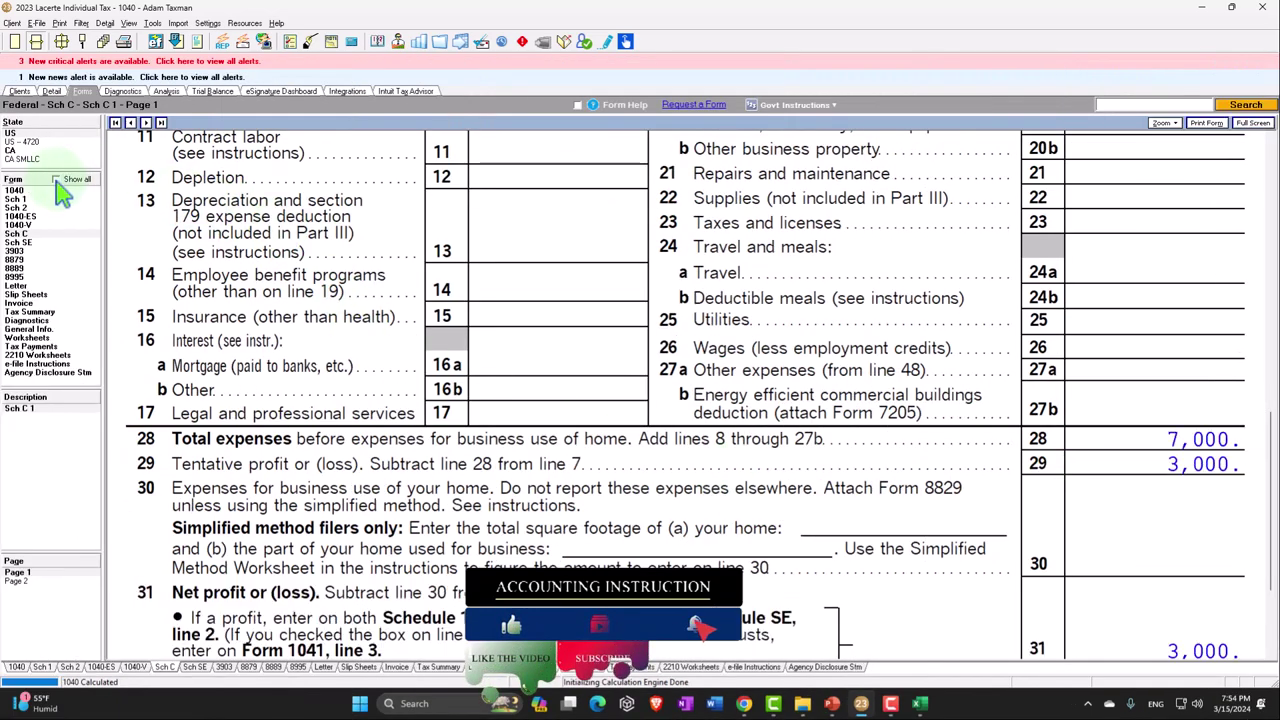
left_click(30, 237)
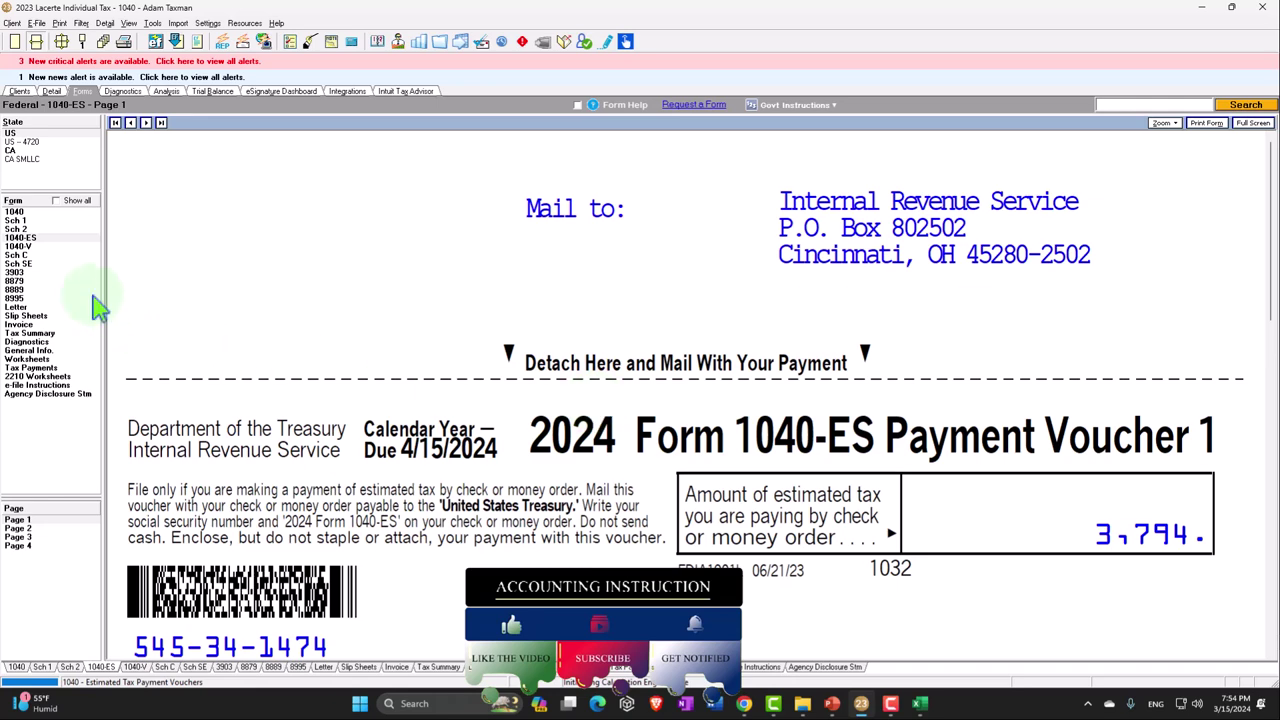
- Review the self-employment tax calculation on Schedule SE, plus the income, adjustment and tax lines on Form 1040 pages 1 and 2
left_click(40, 265)
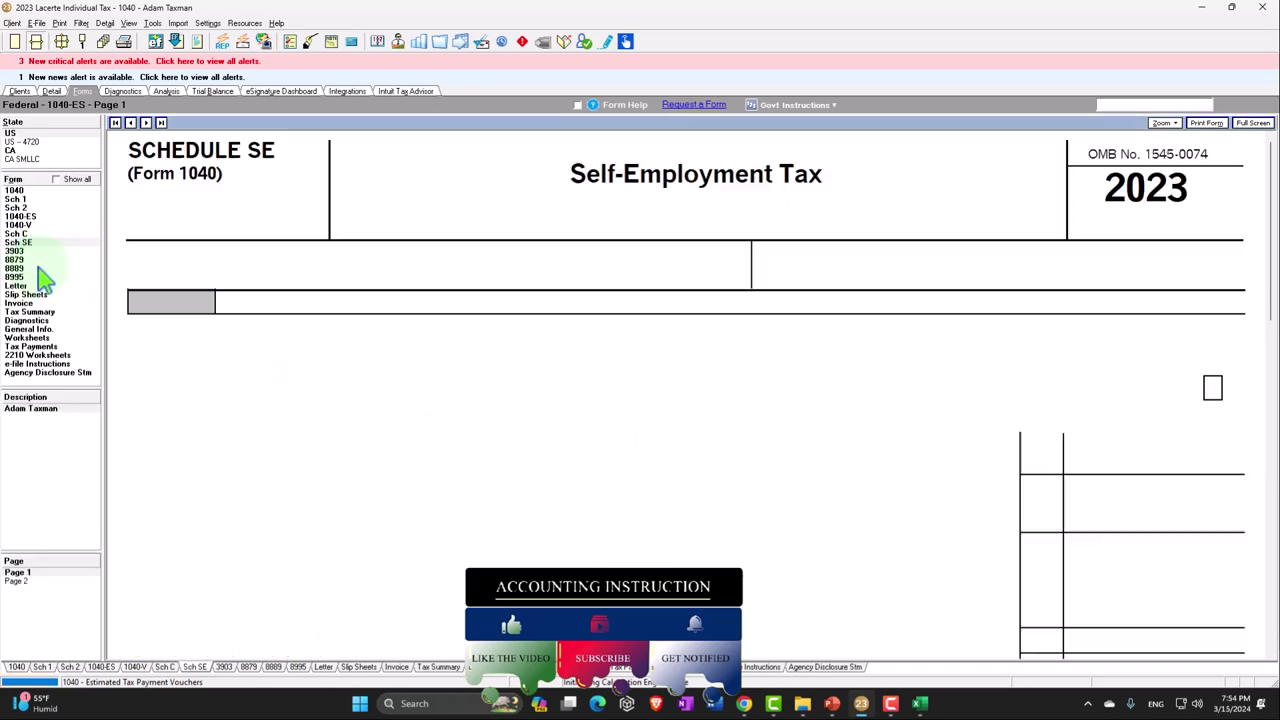
scroll(580, 420, "down", 10)
scroll(618, 450, "down", 3)
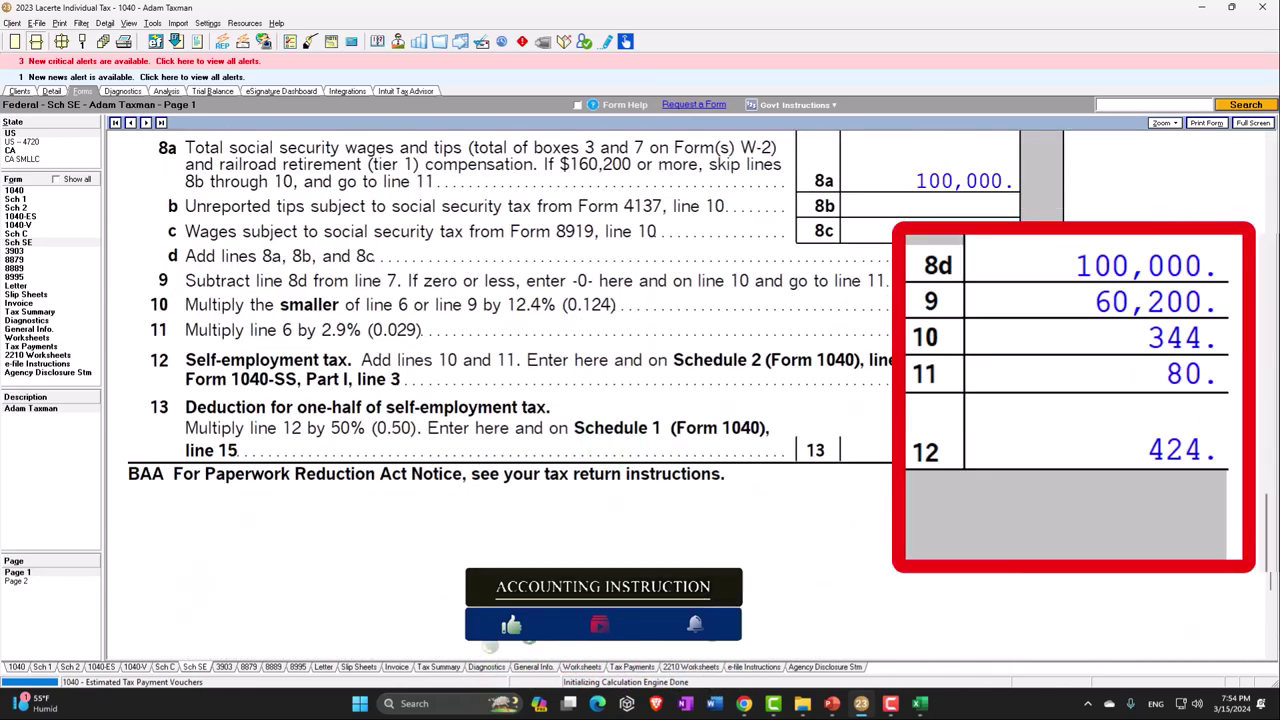
left_click(16, 191)
scroll(600, 380, "down", 10)
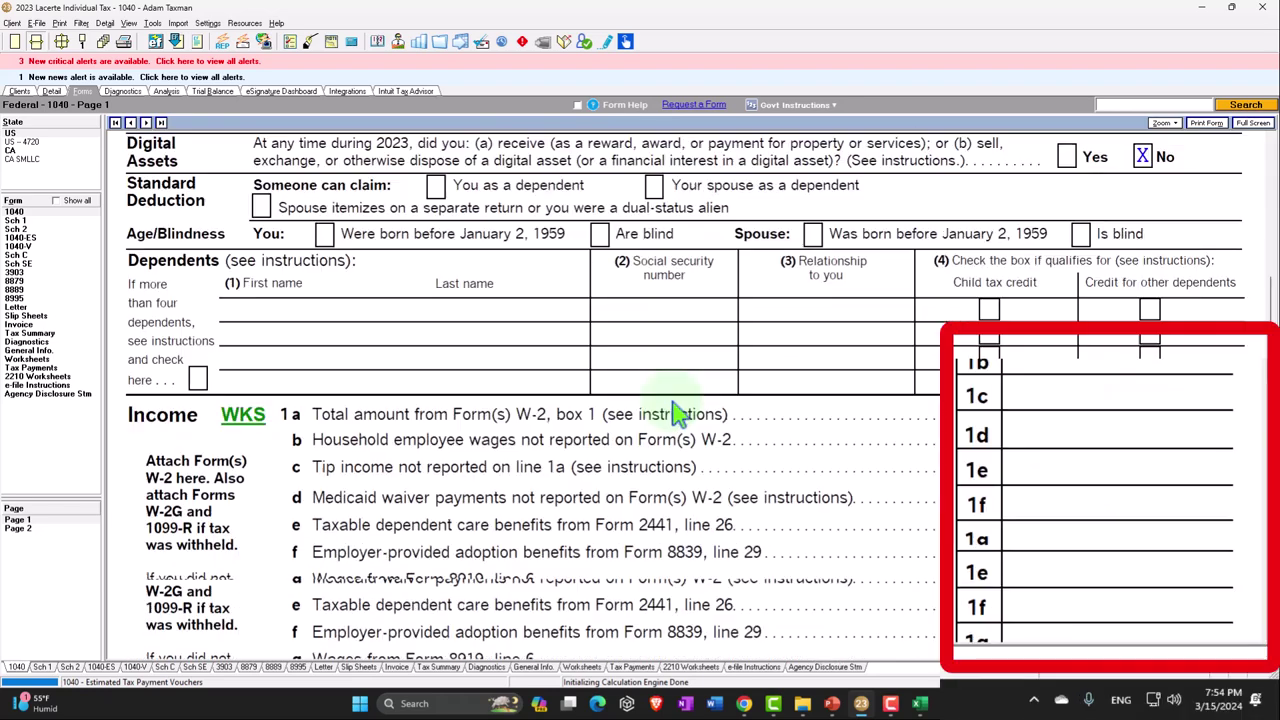
scroll(675, 415, "down", 2)
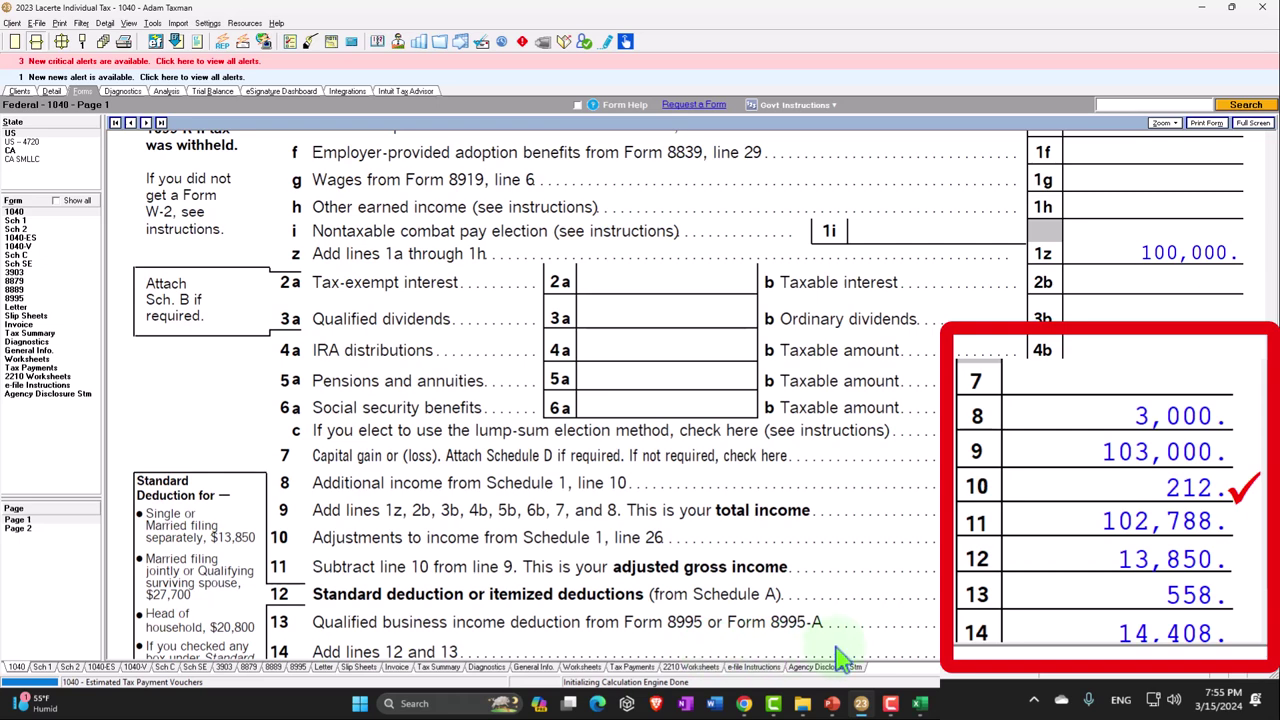
left_click(17, 528)
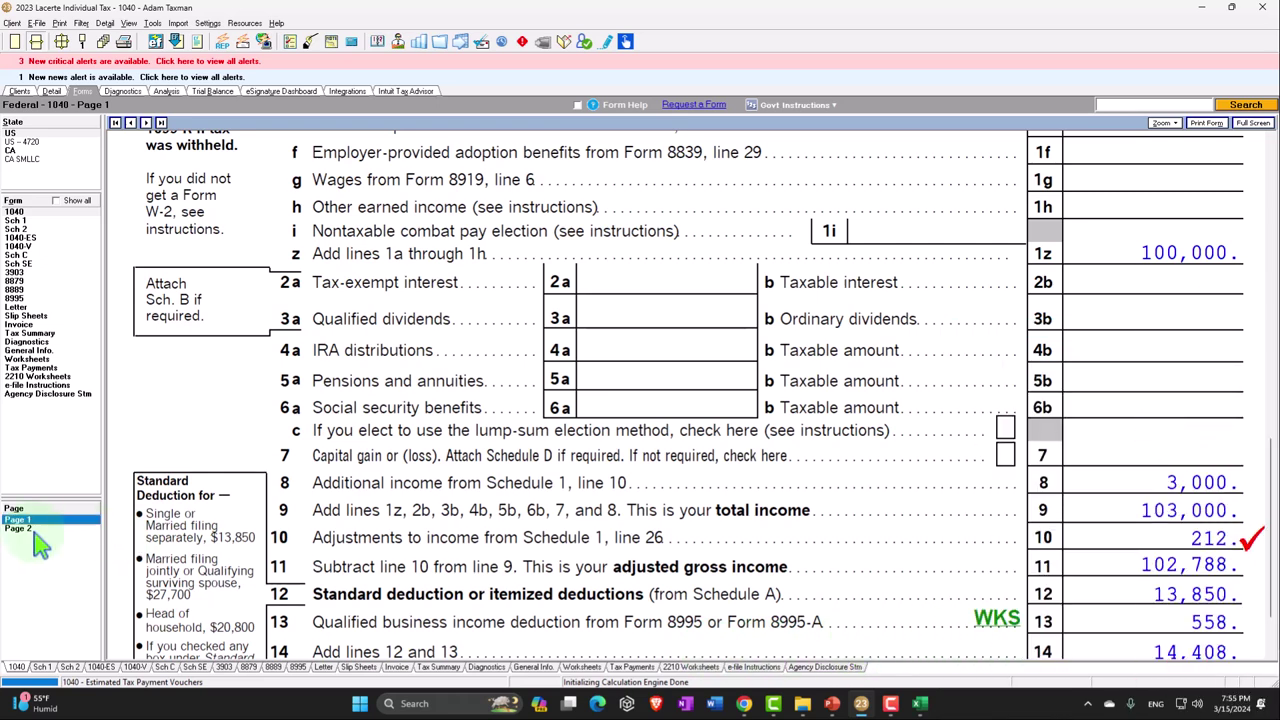
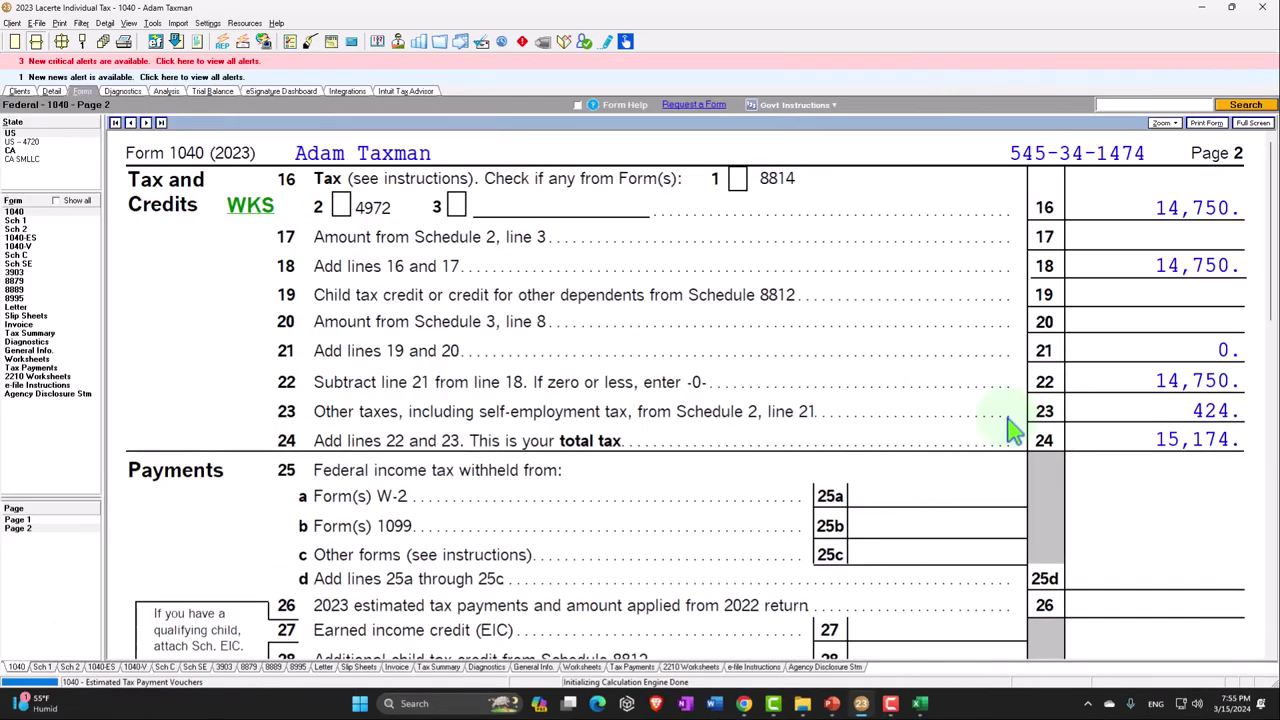
- Delete business 1 from the Business Income (Schedule C) input screen
left_click(51, 91)
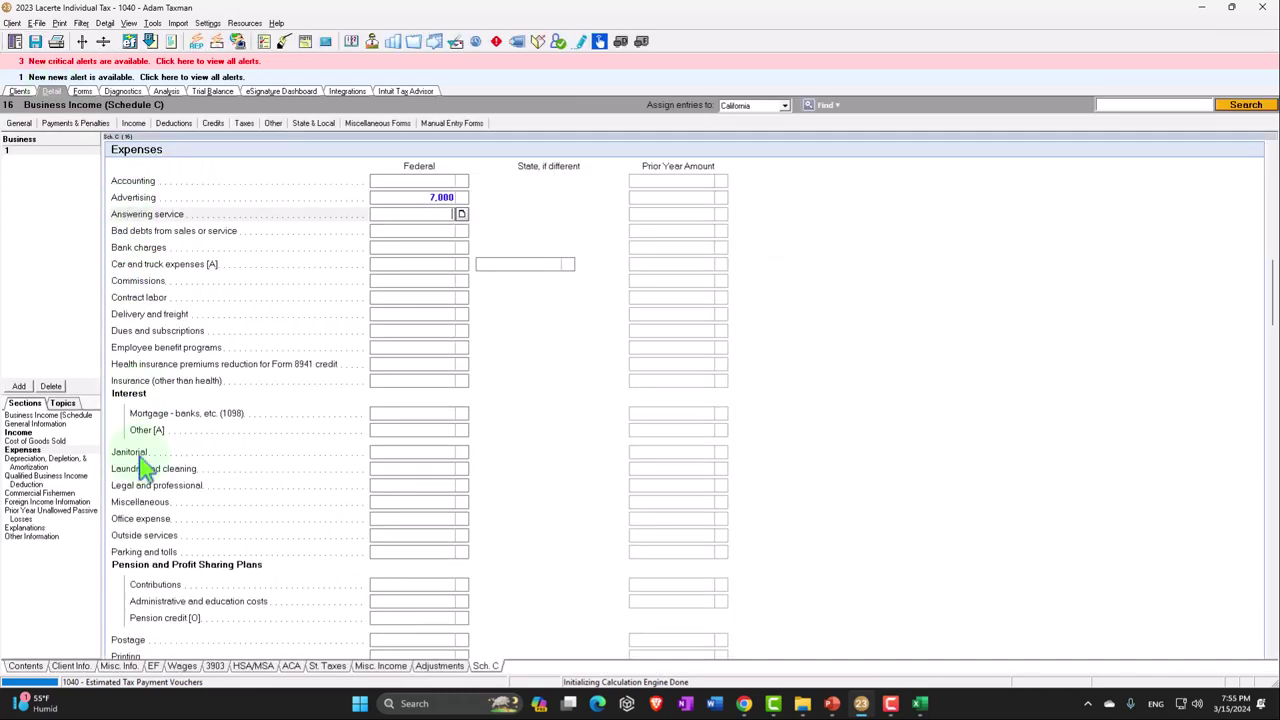
left_click(82, 212)
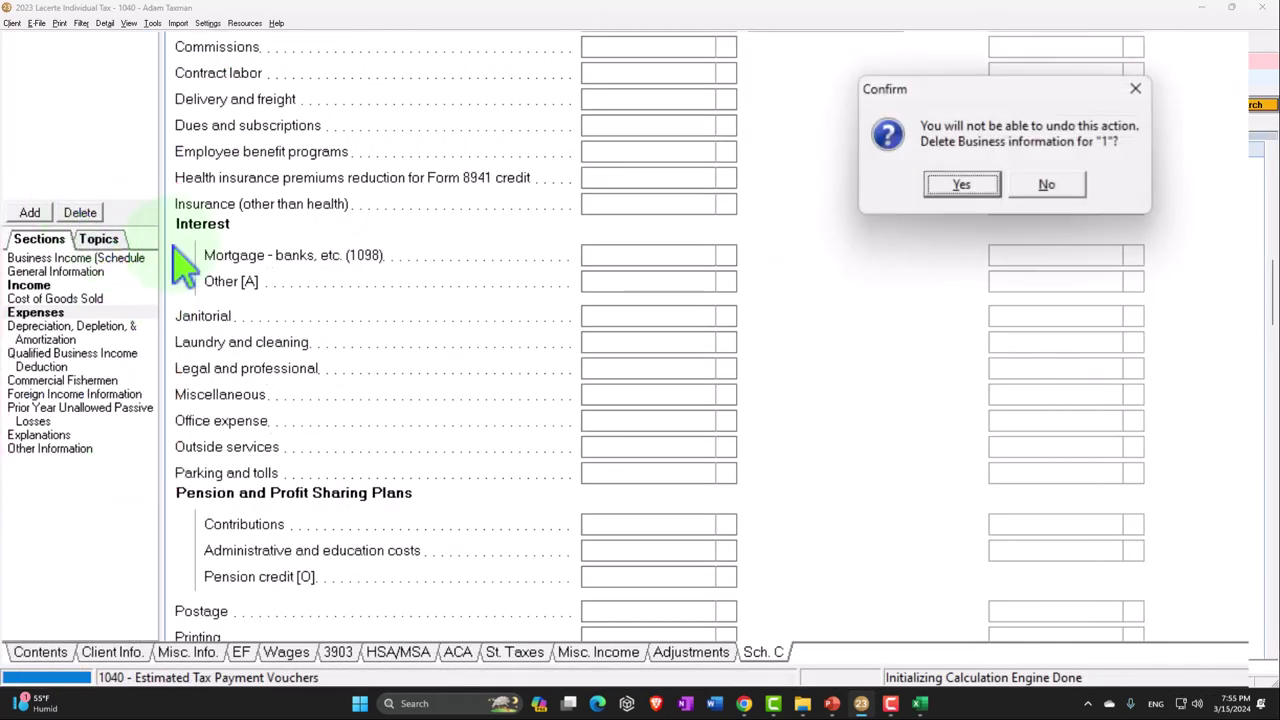
left_click(961, 184)
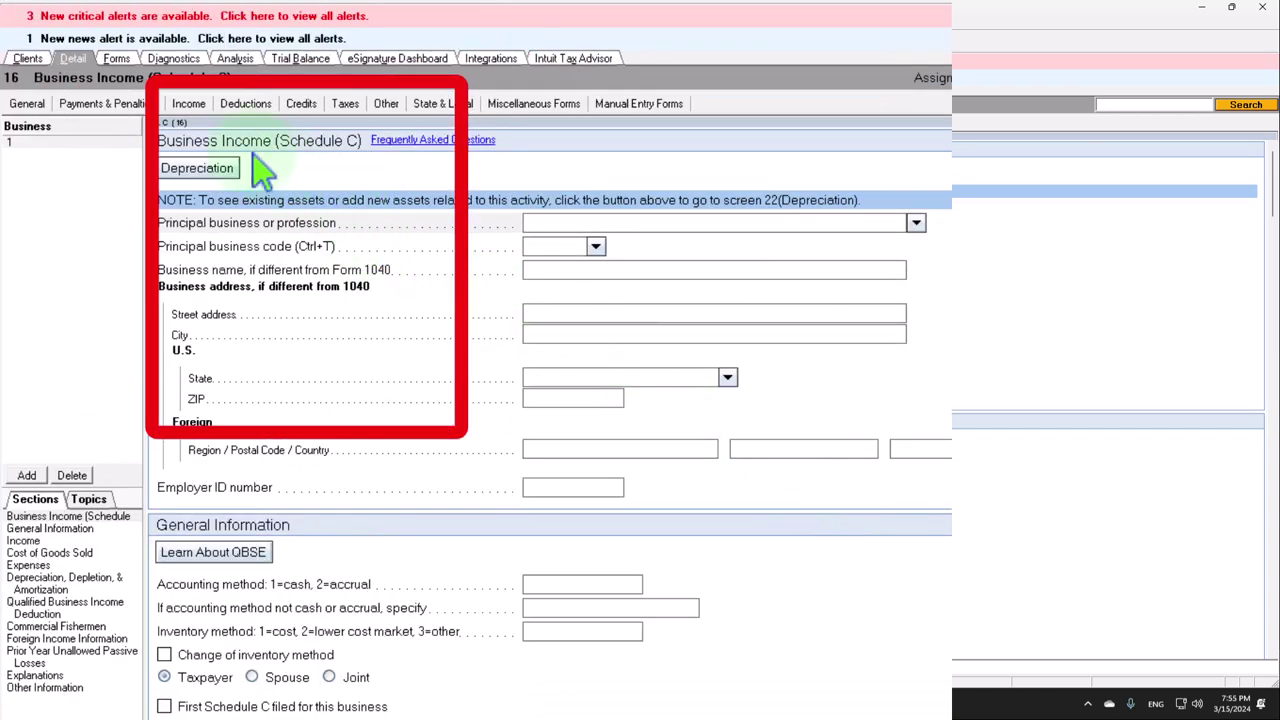
- Open the Dispositions (Schedule D, 4797, etc.) input screen and enter a disposition described as Property with acquisition date 1/1/2000
left_click(190, 106)
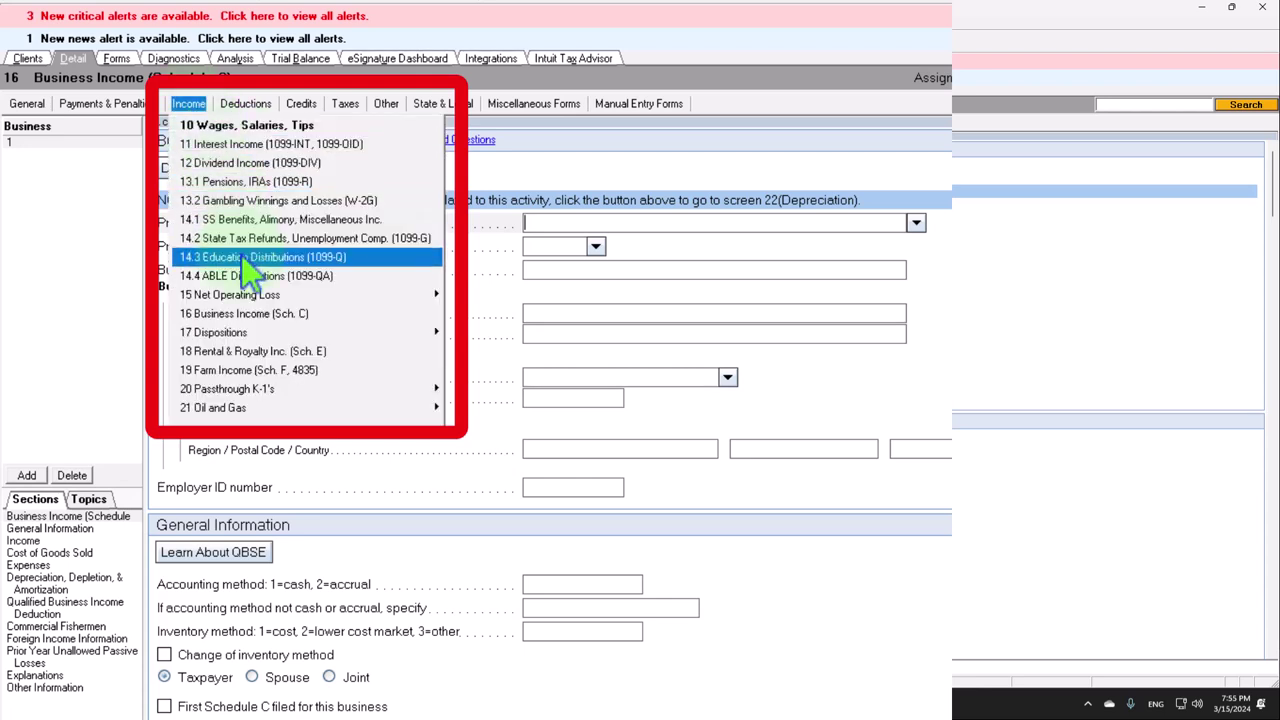
mouse_move(373, 338)
left_click(478, 338)
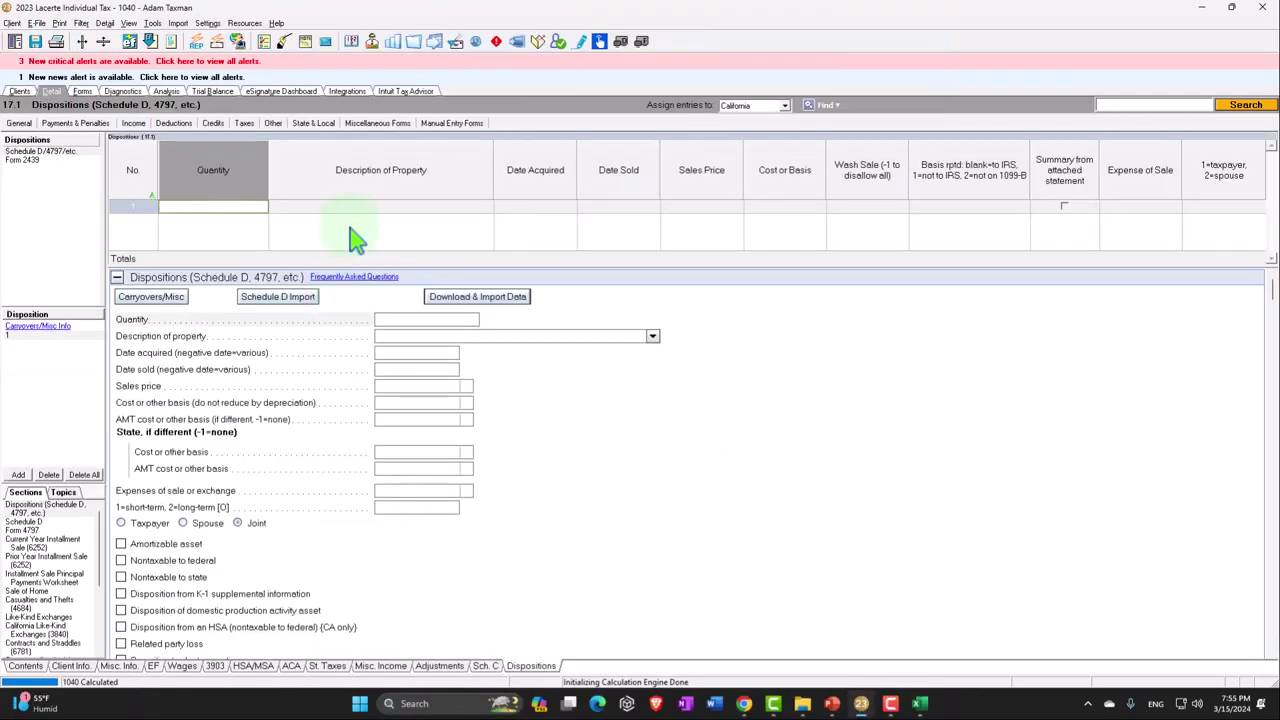
left_click(348, 206)
type("Property")
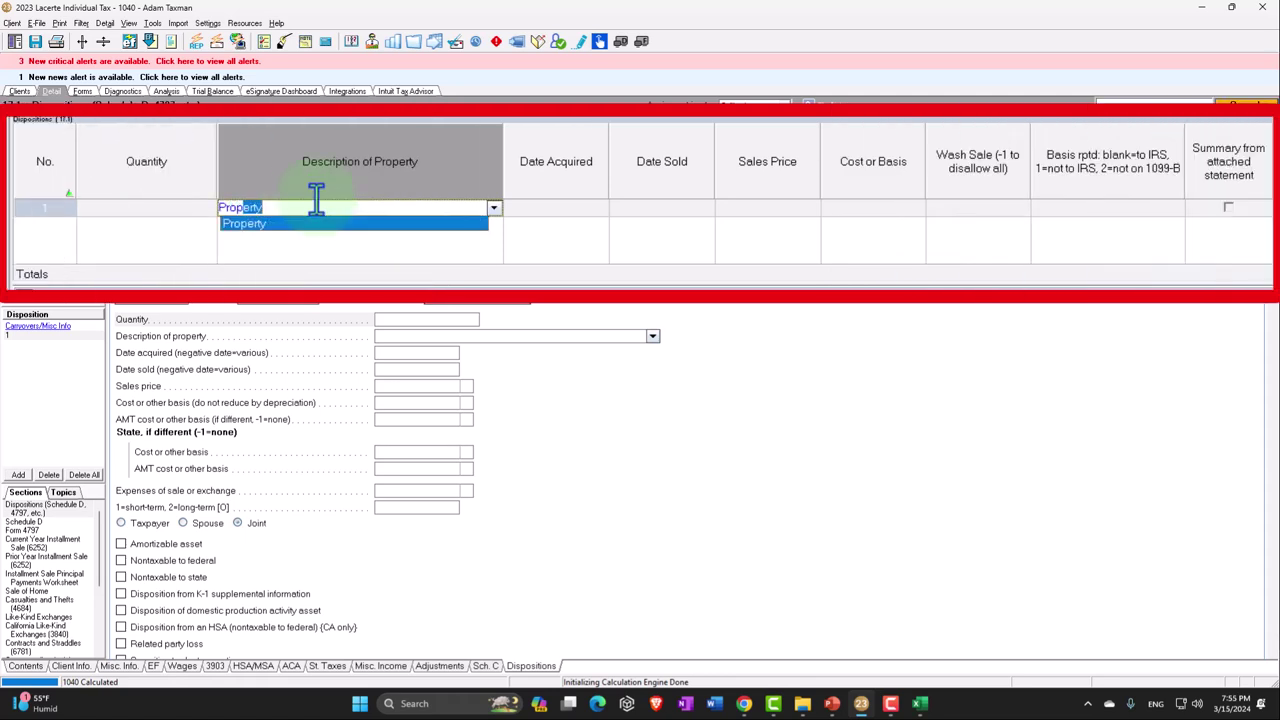
key("Tab")
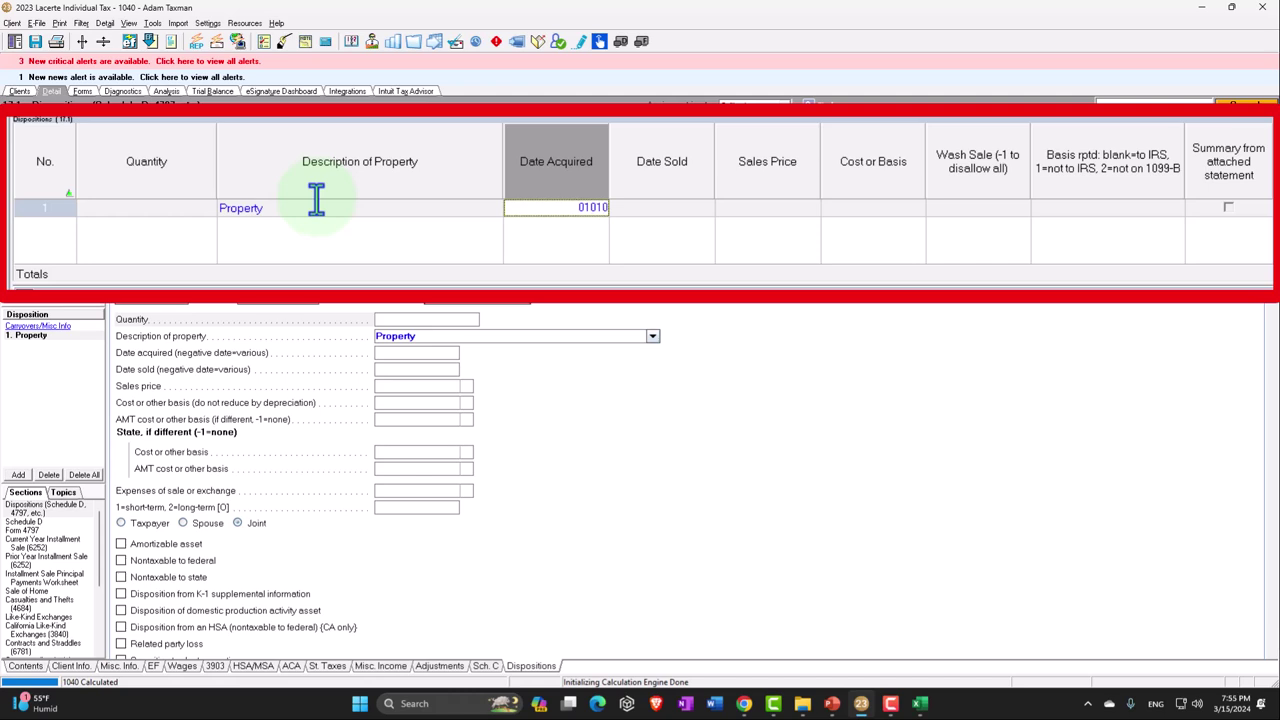
type("0")
key("Tab")
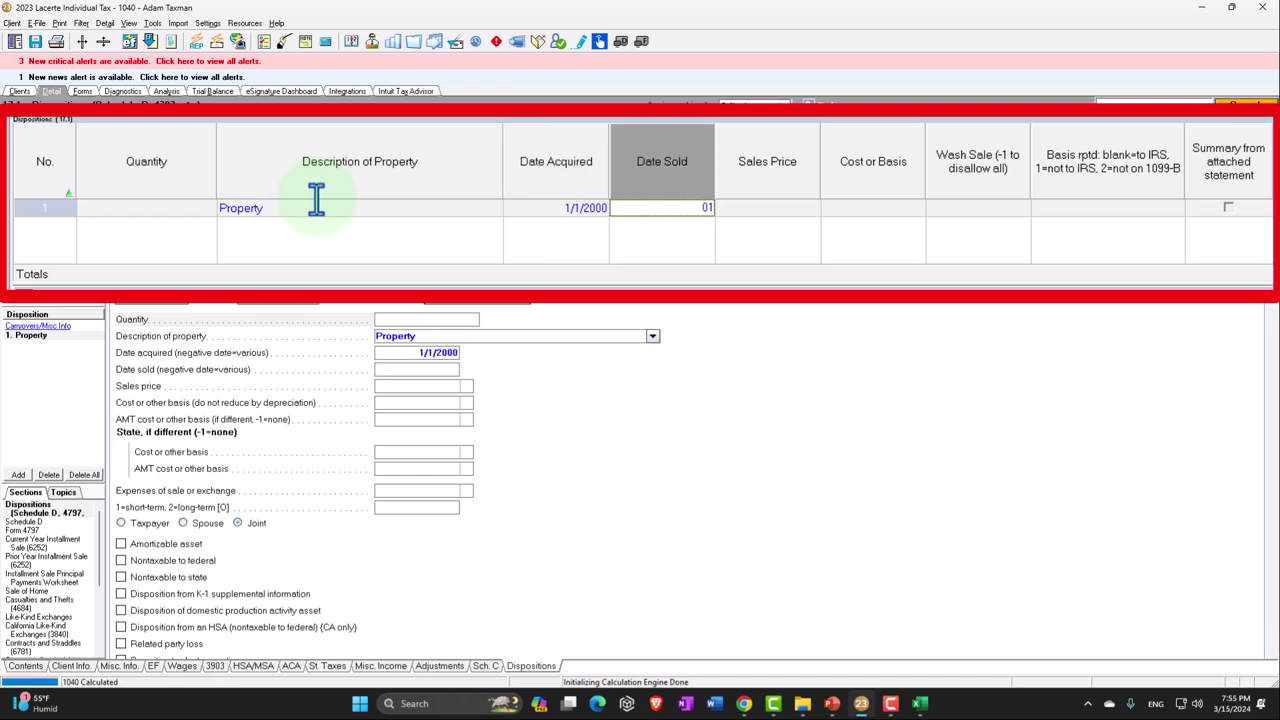
- Set the Property disposition's sale date to 1/31/2023, sales price to 10,000 and cost or basis to 7,000
type("01312023")
key("Tab")
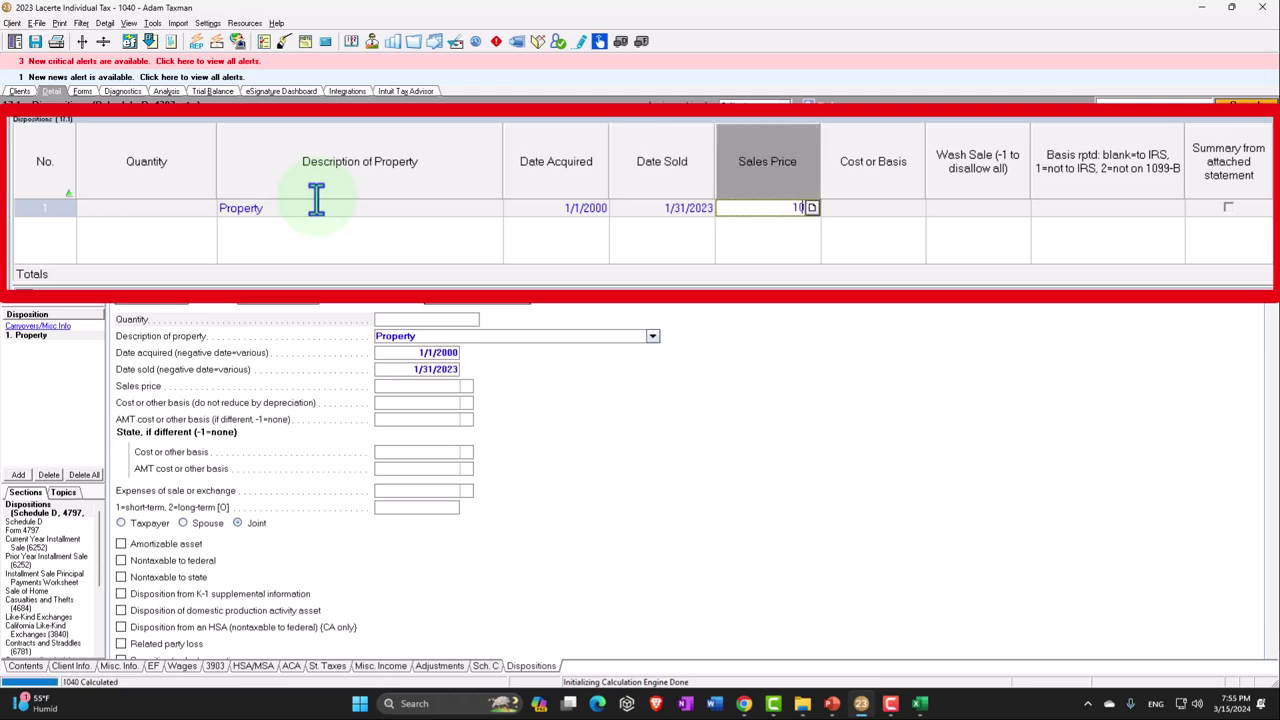
key("Tab")
type("7,000")
key("Tab")
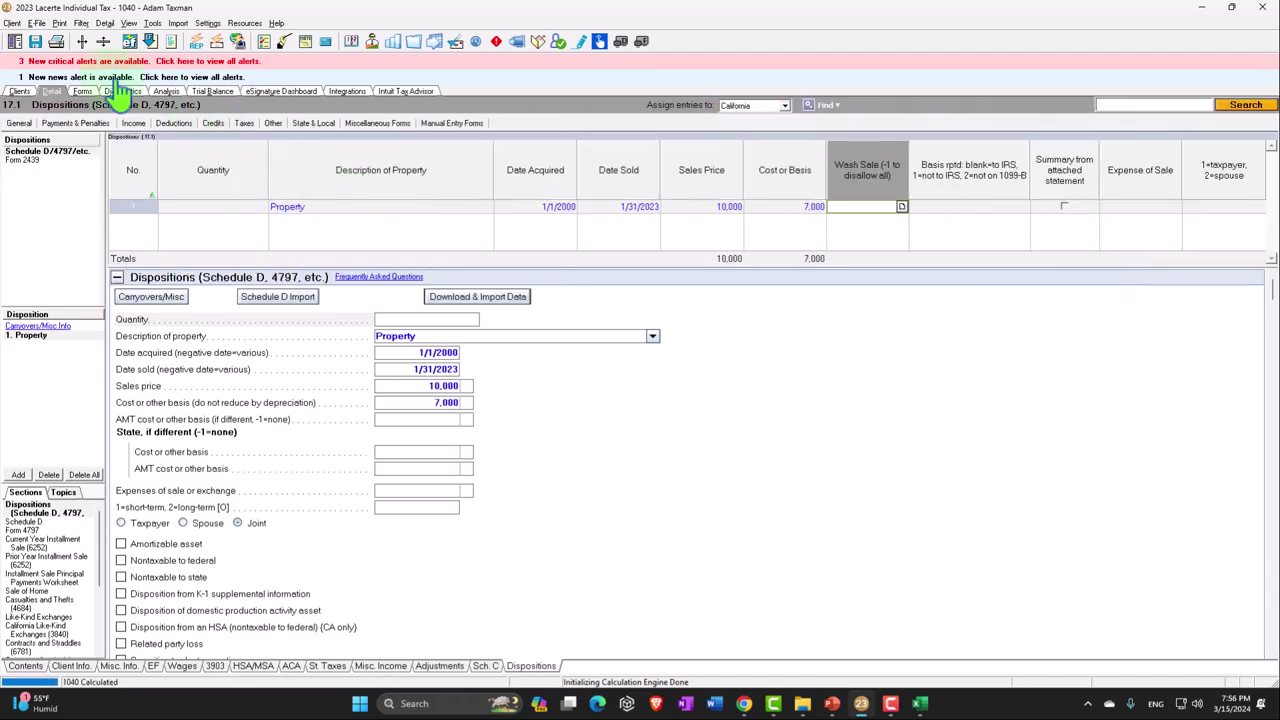
- Check the long-term gain in Part II of Schedule D and the capital gain and adjustment lines on Form 1040 page 1
left_click(84, 91)
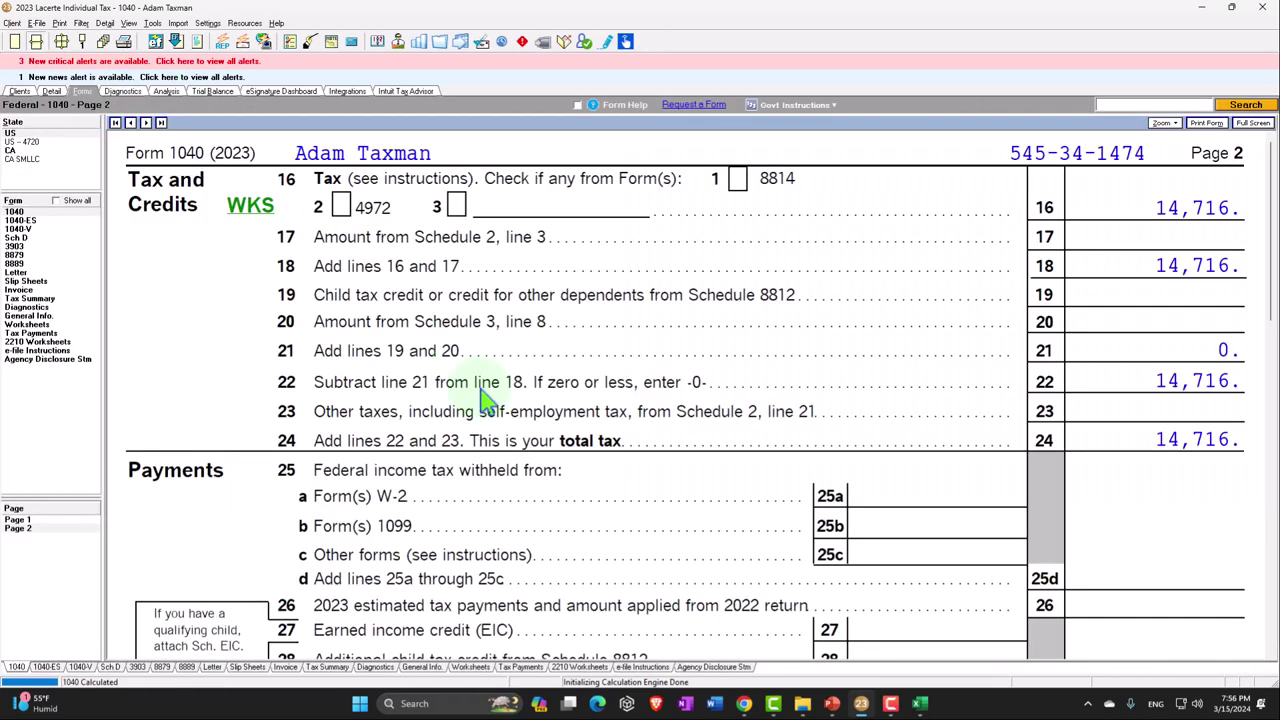
left_click(18, 238)
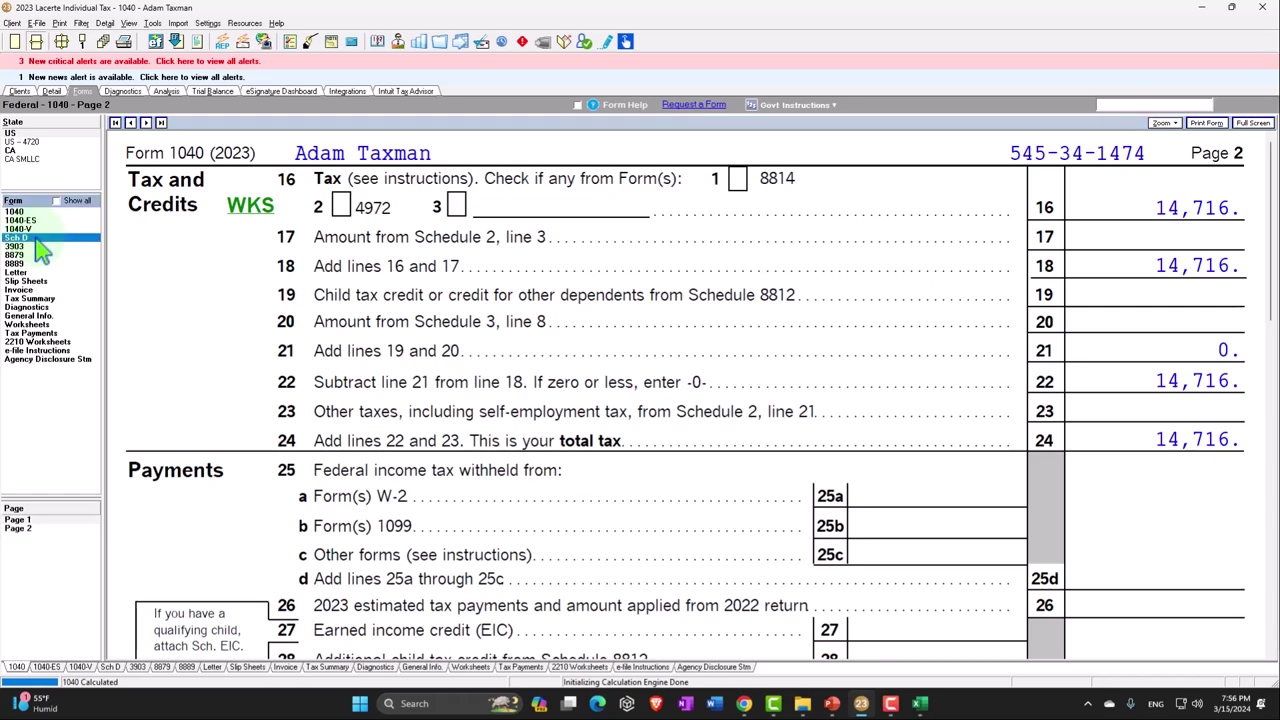
scroll(708, 395, "down", 10)
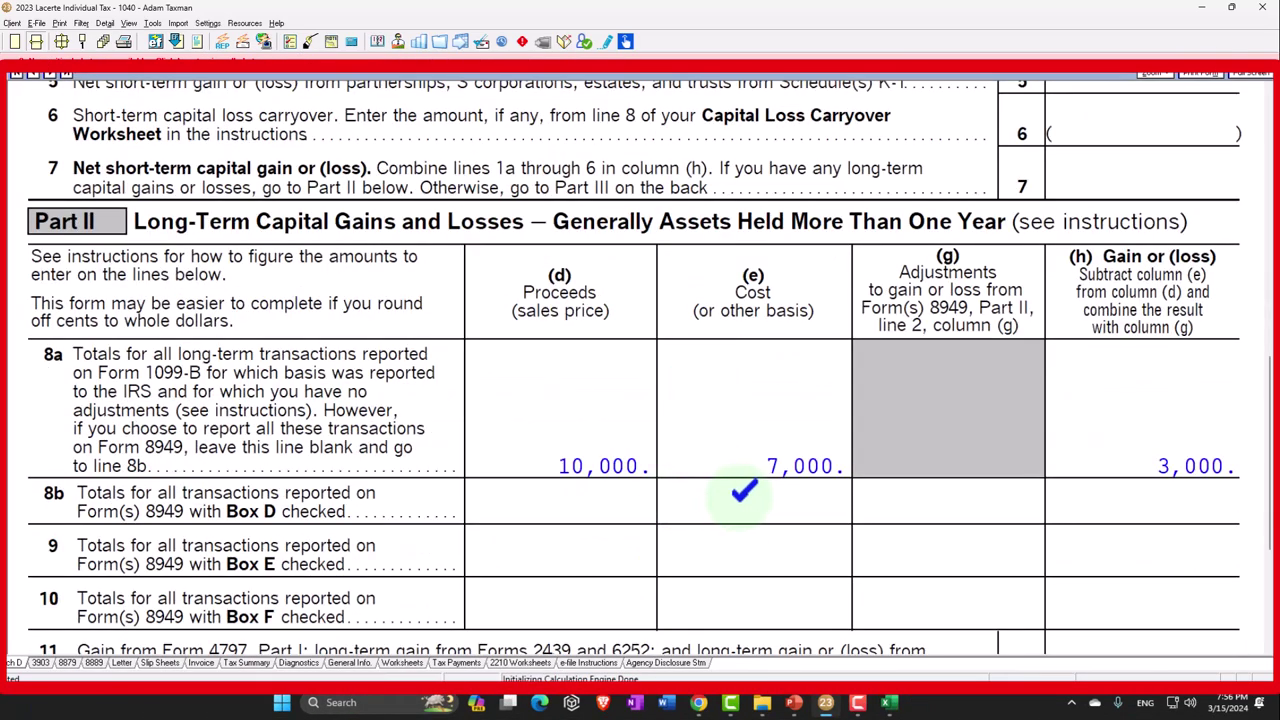
left_click(14, 211)
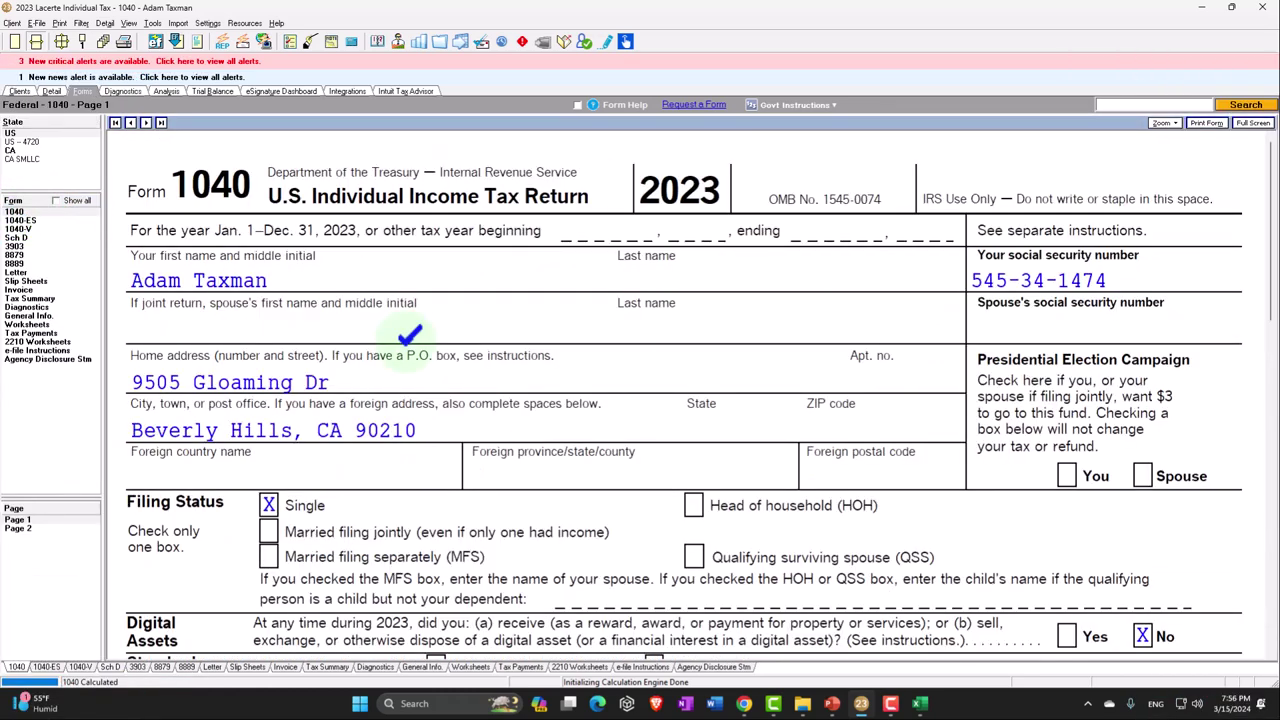
scroll(734, 420, "down", 10)
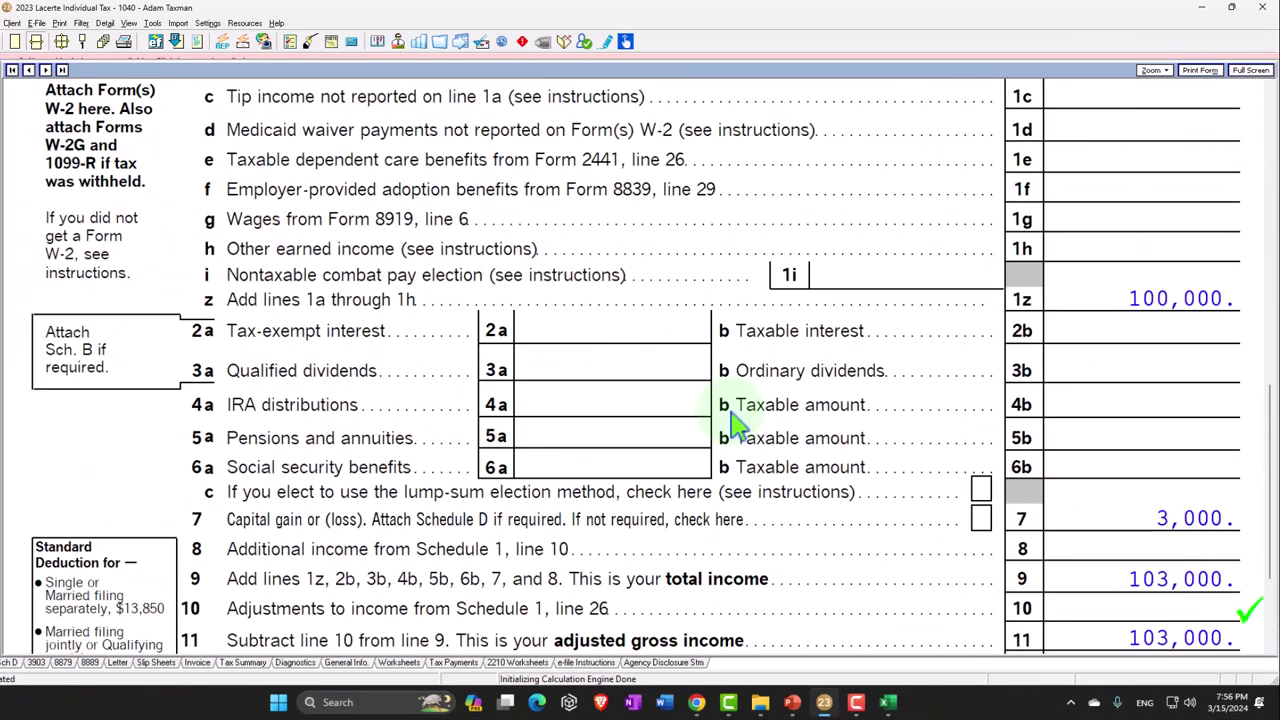
scroll(735, 425, "down", 1)
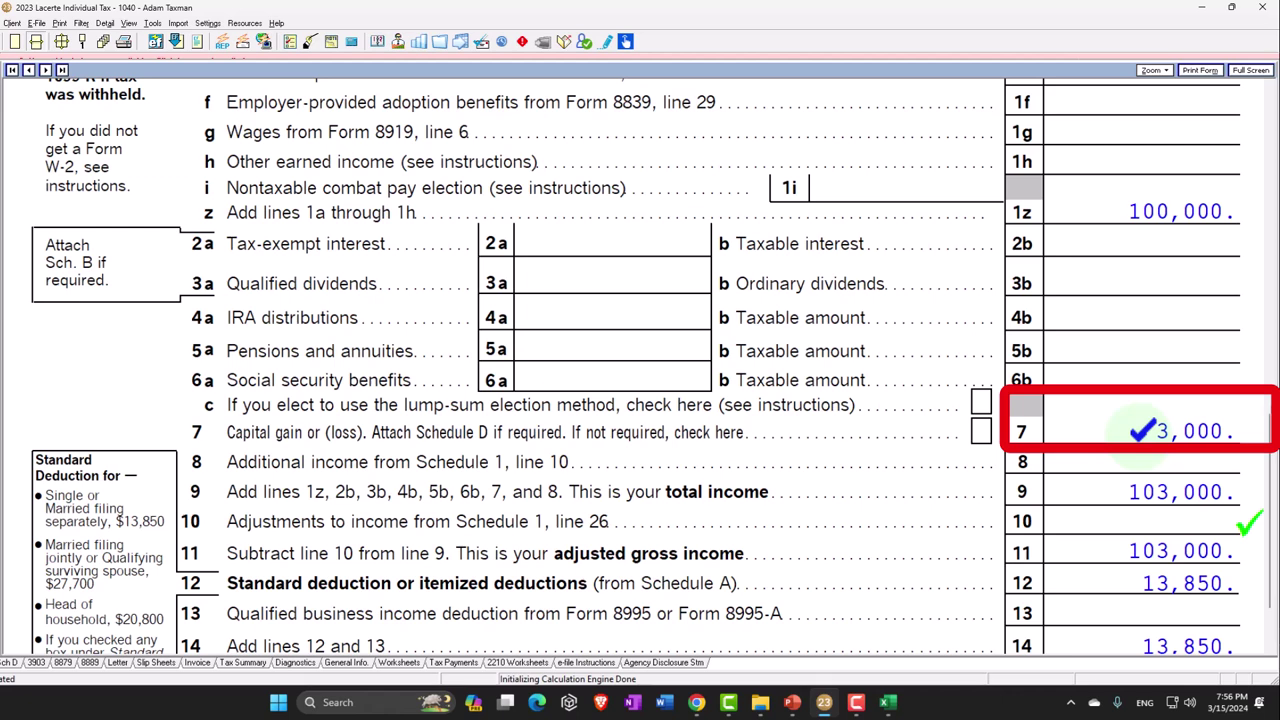
- Review the taxes on Form 1040 page 2 and the Qualified Dividends and Capital Gain Tax Worksheet behind line 16
left_click(17, 527)
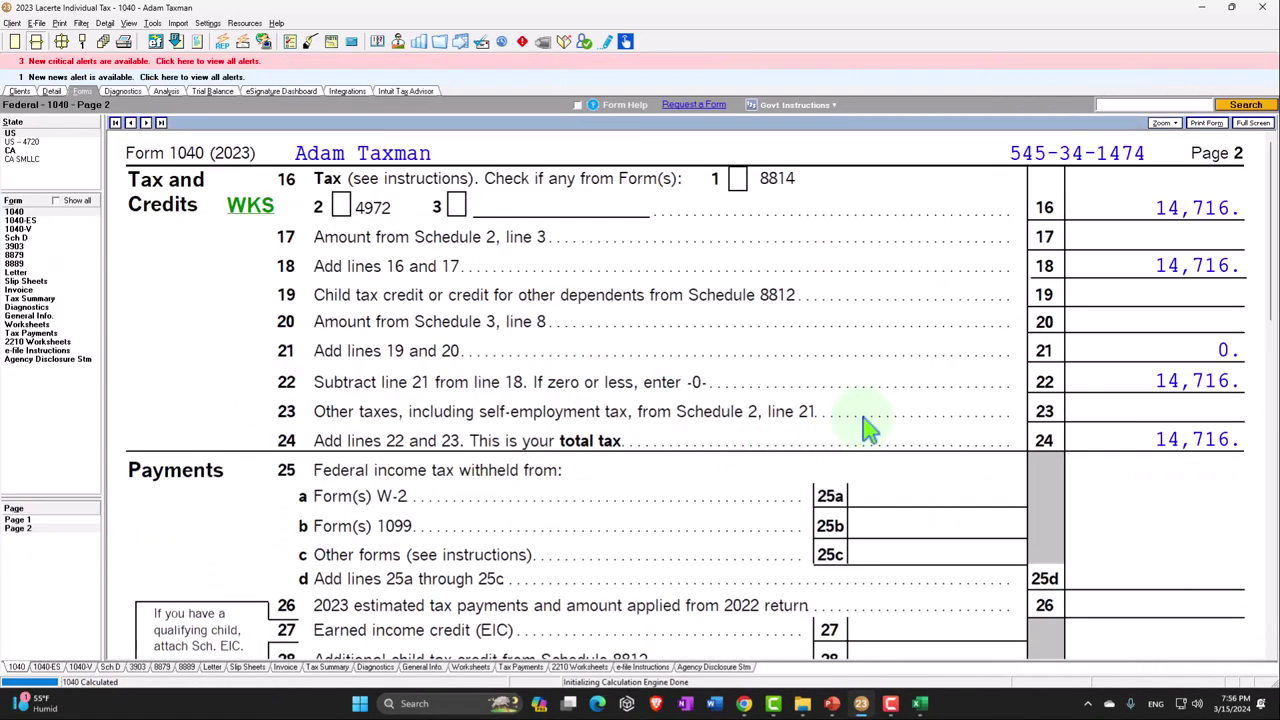
left_click(247, 208)
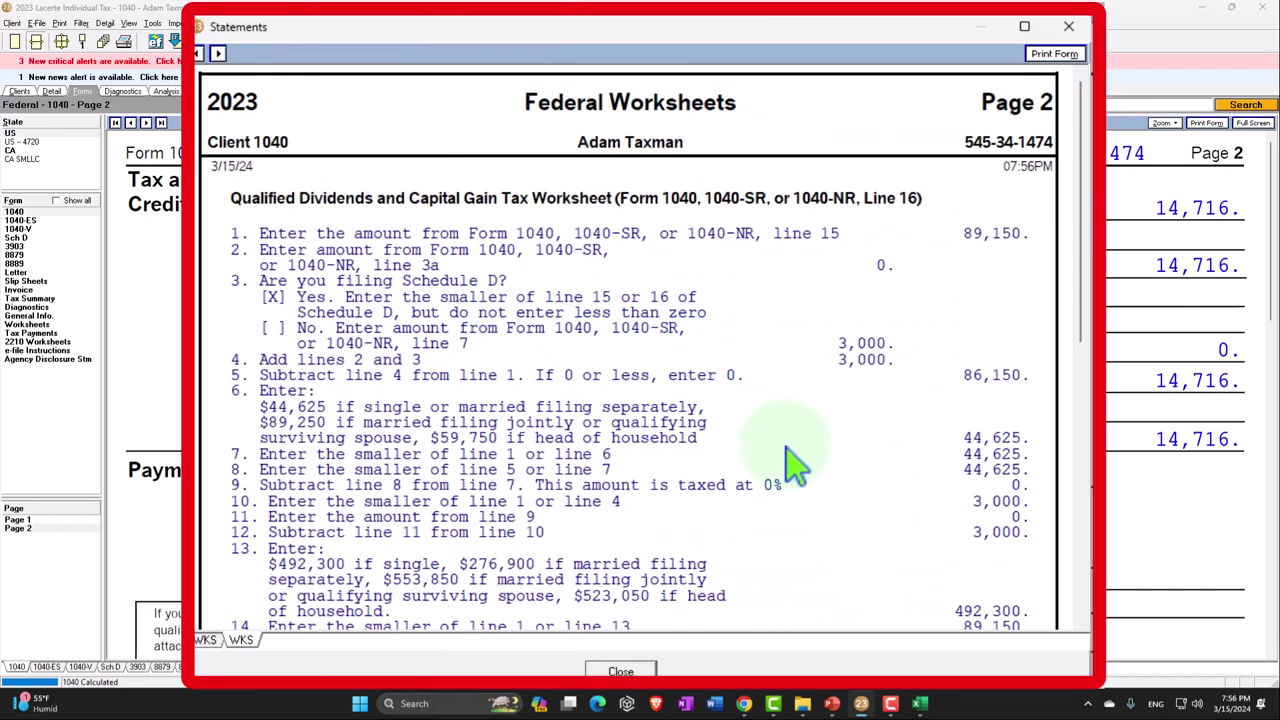
scroll(795, 462, "down", 2)
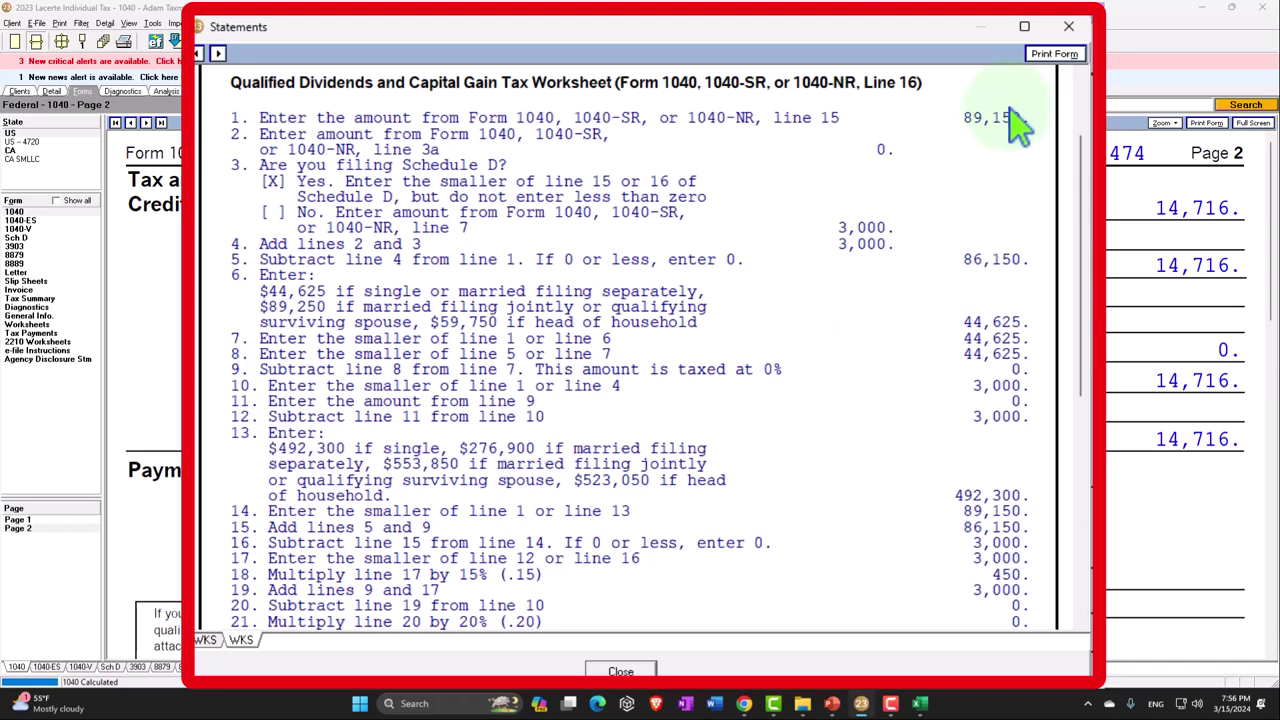
left_click(1068, 27)
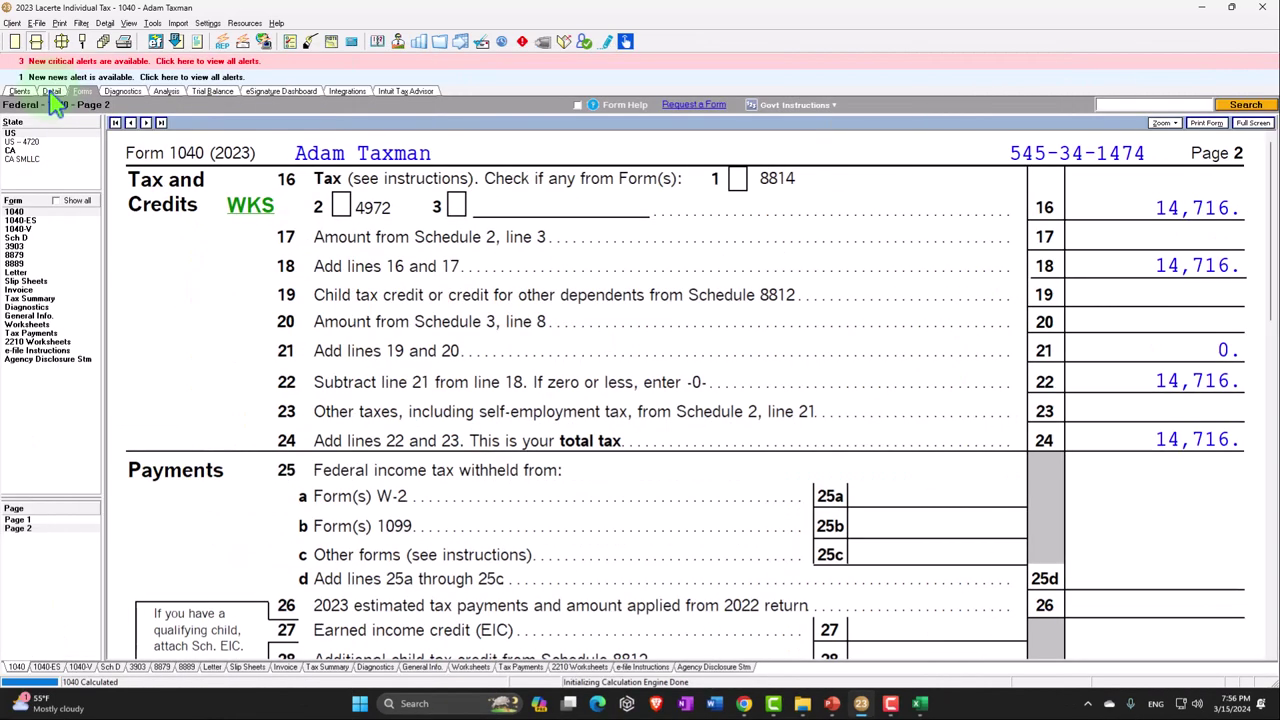
- Delete the Property disposition from the Dispositions input screen
left_click(51, 93)
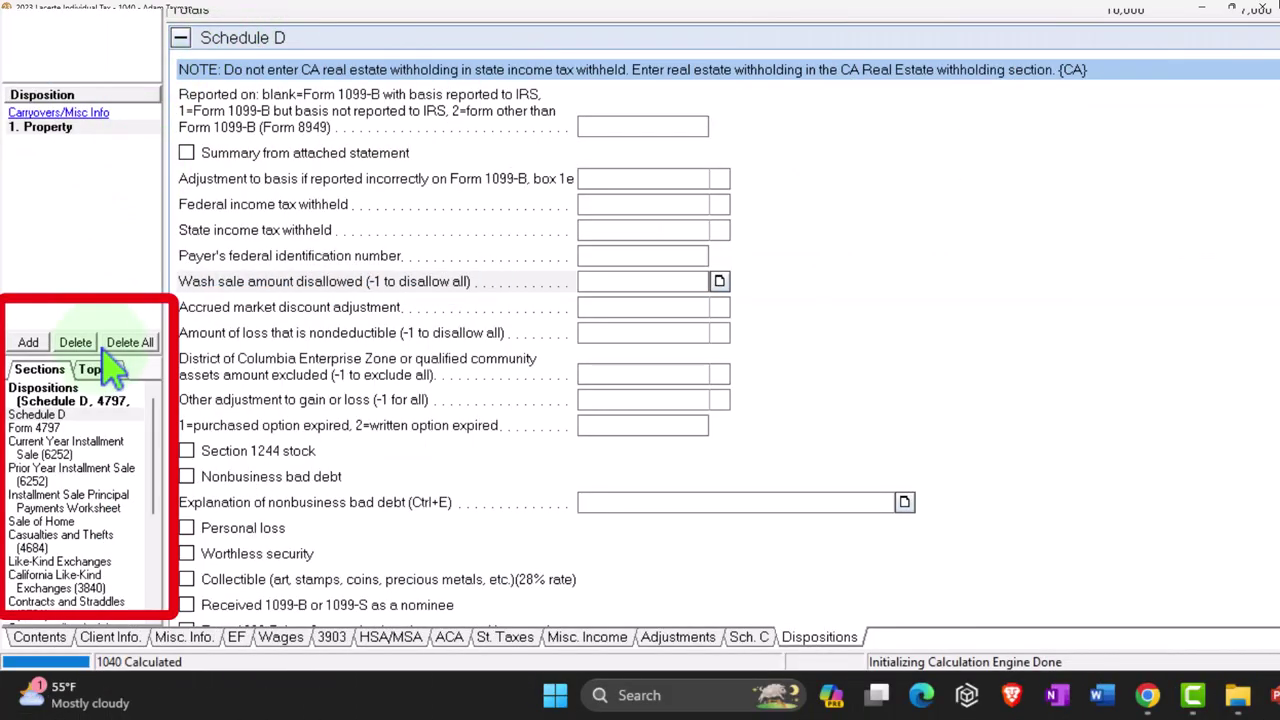
left_click(49, 474)
left_click(942, 178)
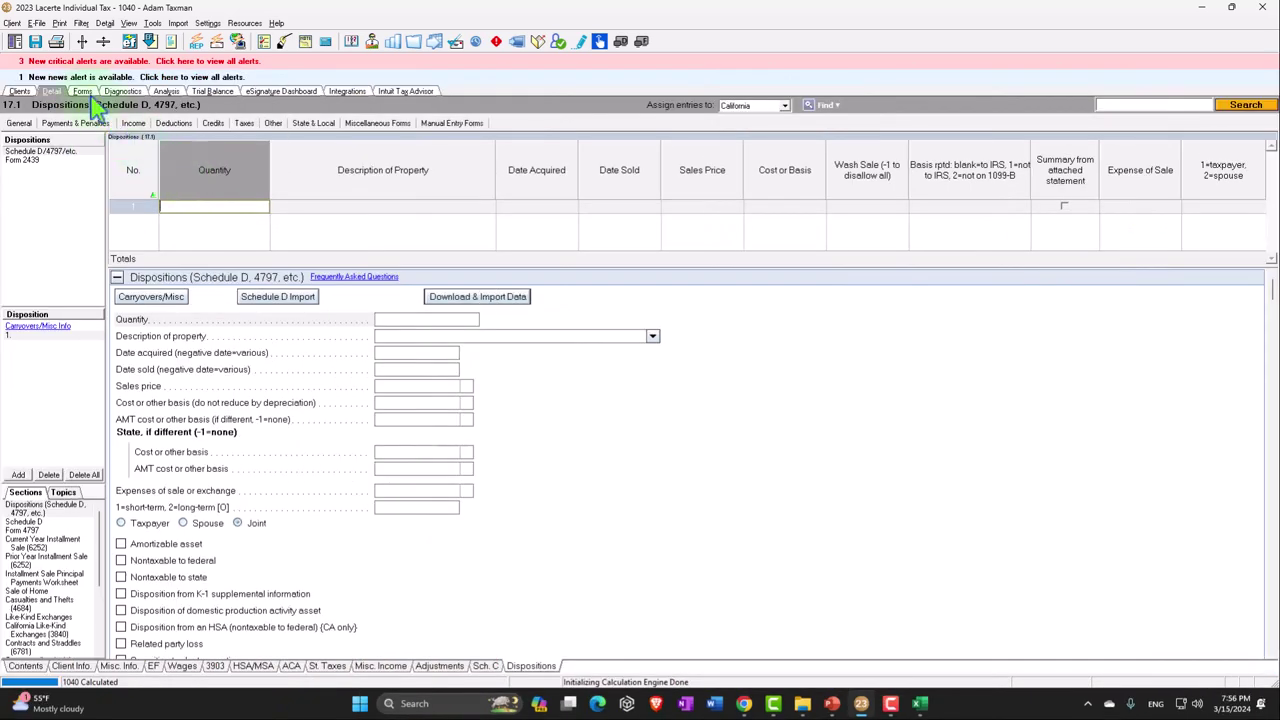
- List all forms, go from Schedule 1 line 8l to its input field, and enter 10000 as income from the rental of personal property
left_click(86, 92)
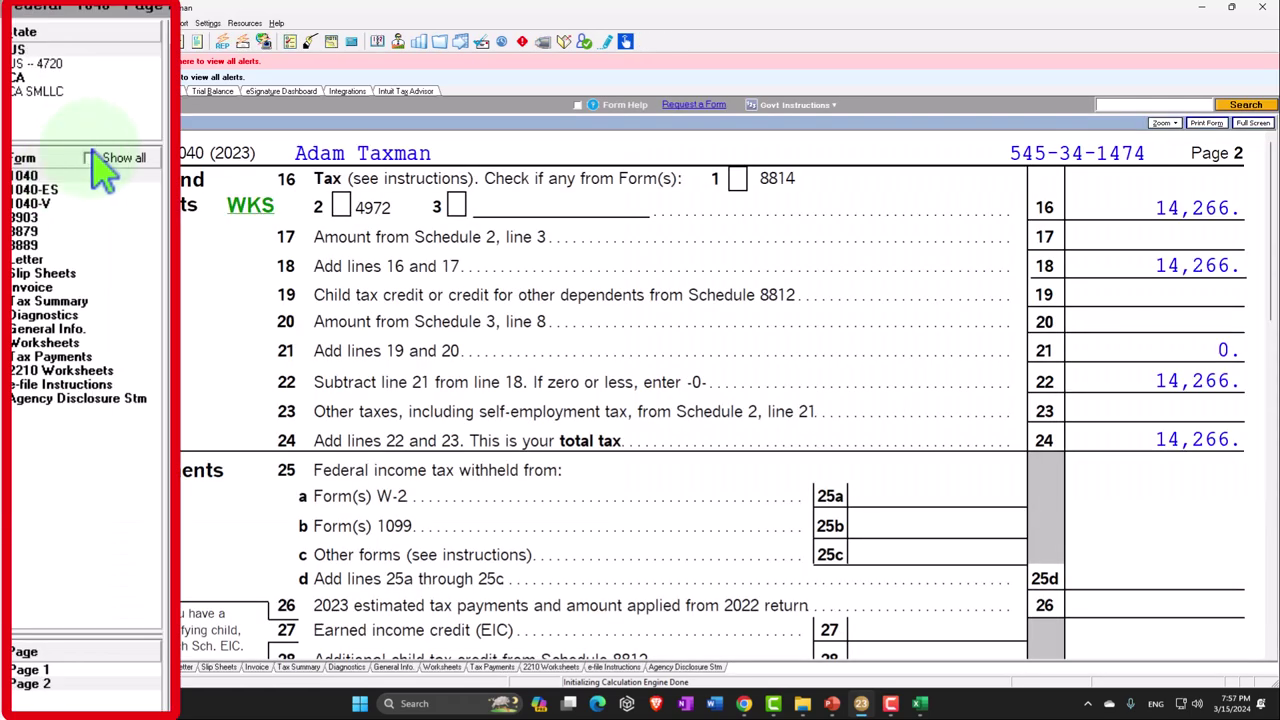
left_click(56, 200)
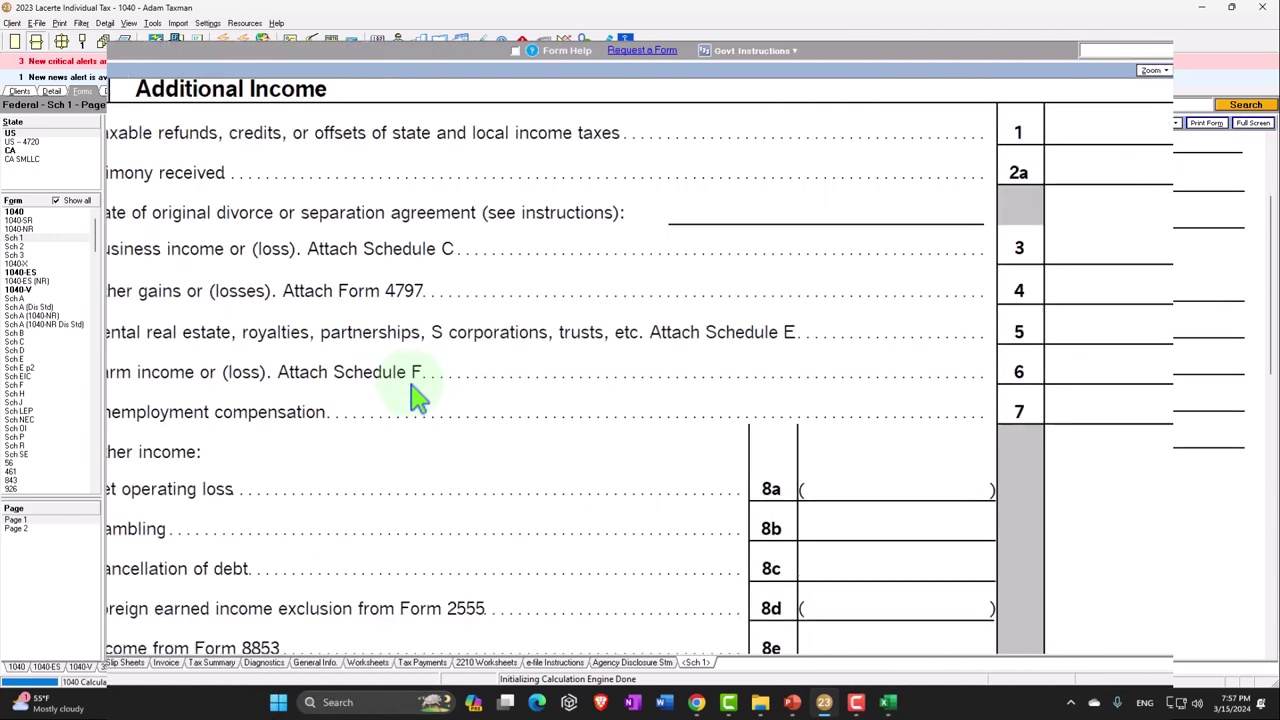
scroll(345, 480, "down", 4)
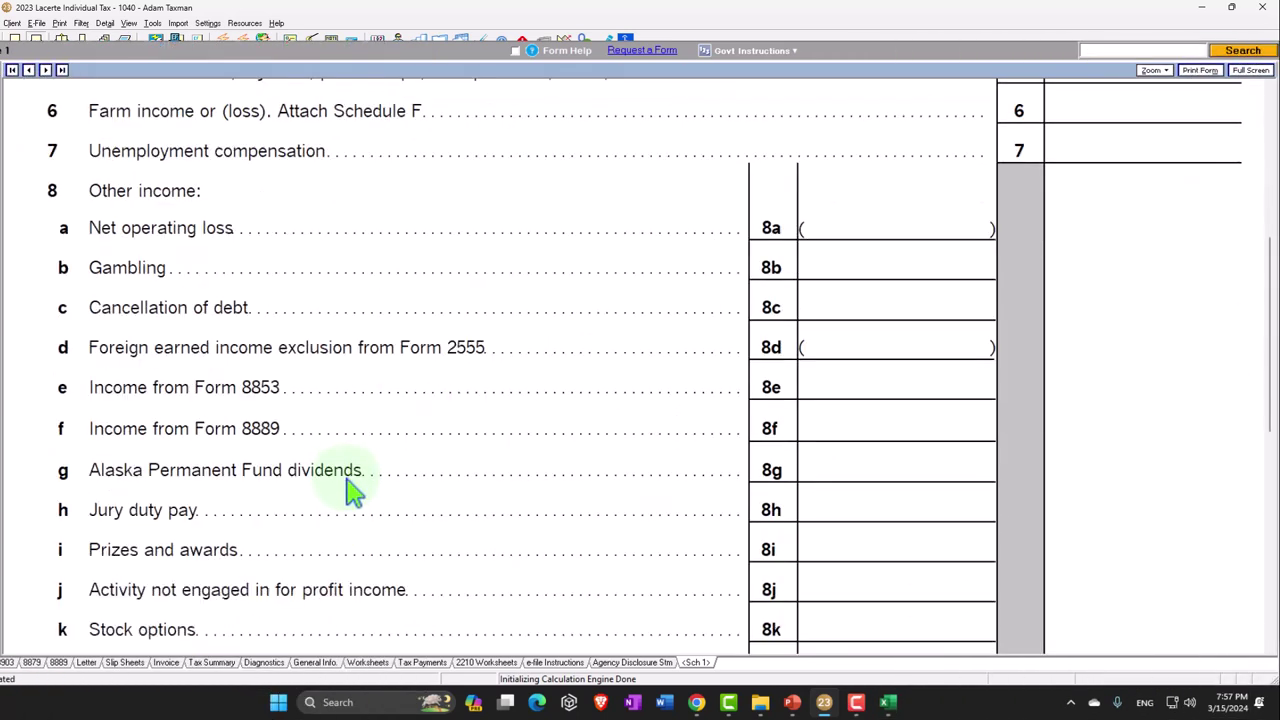
scroll(358, 488, "down", 2)
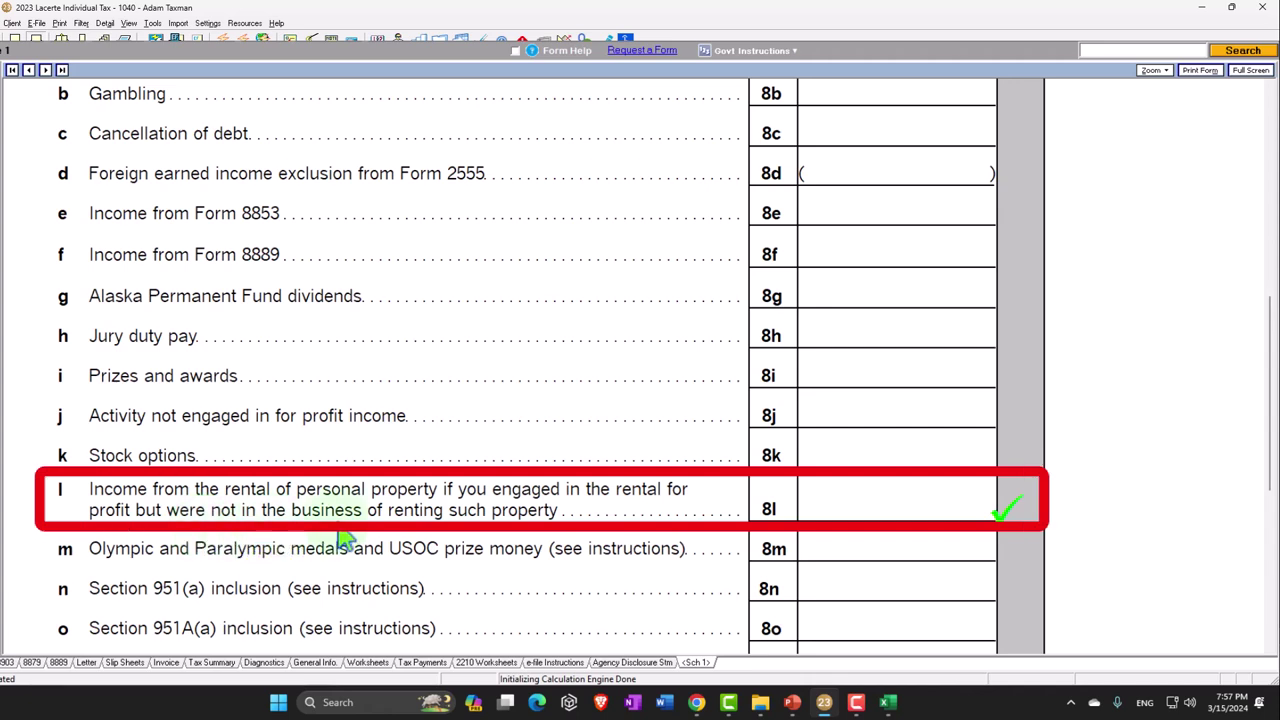
right_click(899, 505)
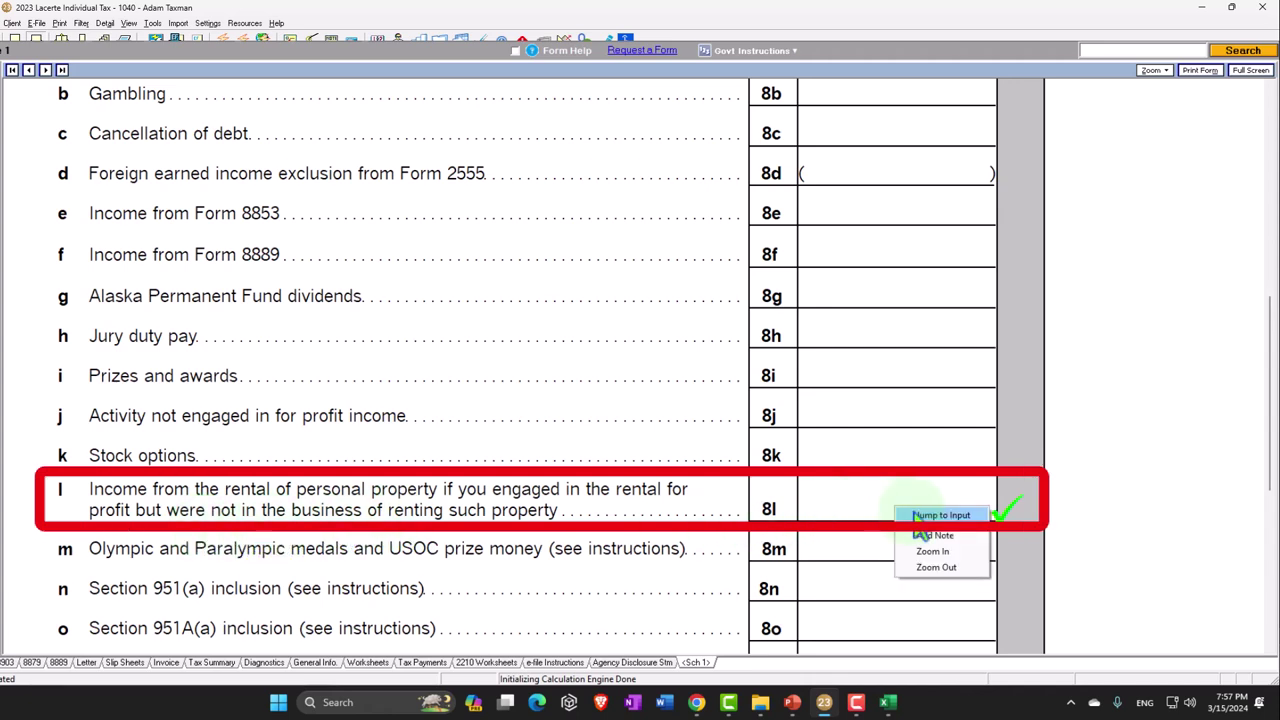
left_click(935, 514)
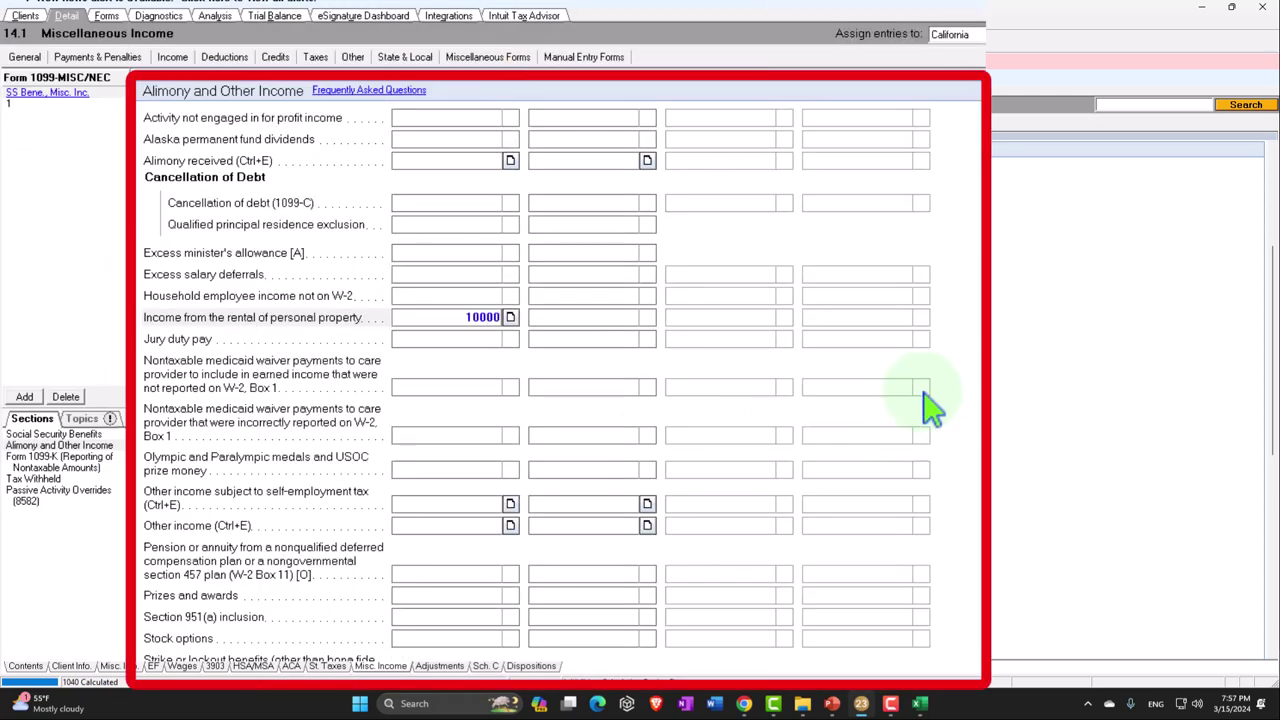
key("Return")
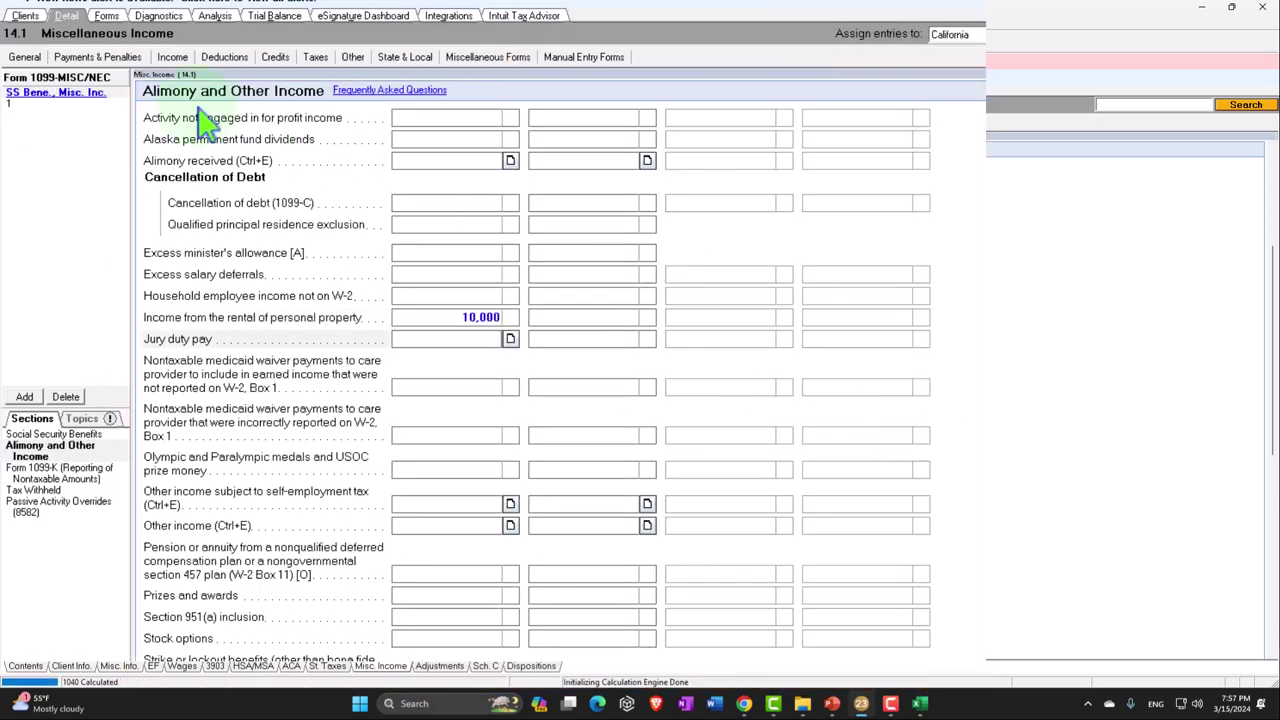
- Go from line 24b on Schedule 1 page 2 to its input field and enter 7000 as expenses from the rental of personal property
left_click(106, 15)
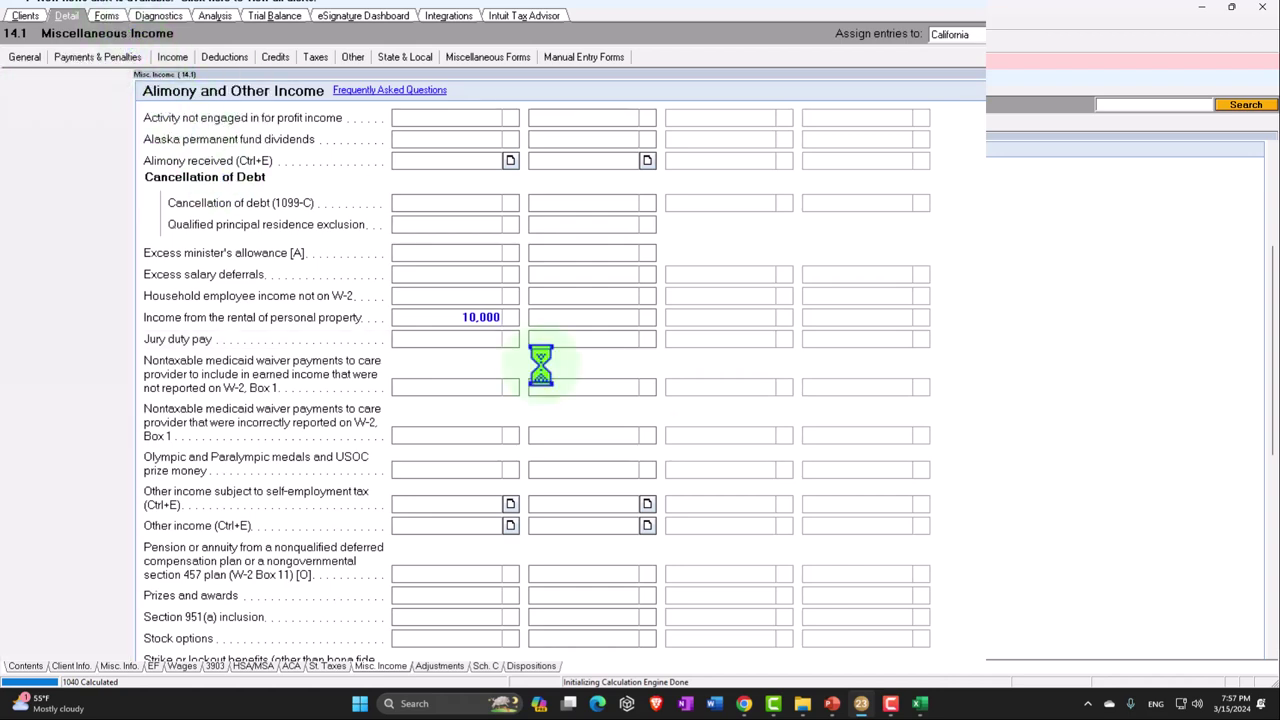
scroll(676, 480, "down", 5)
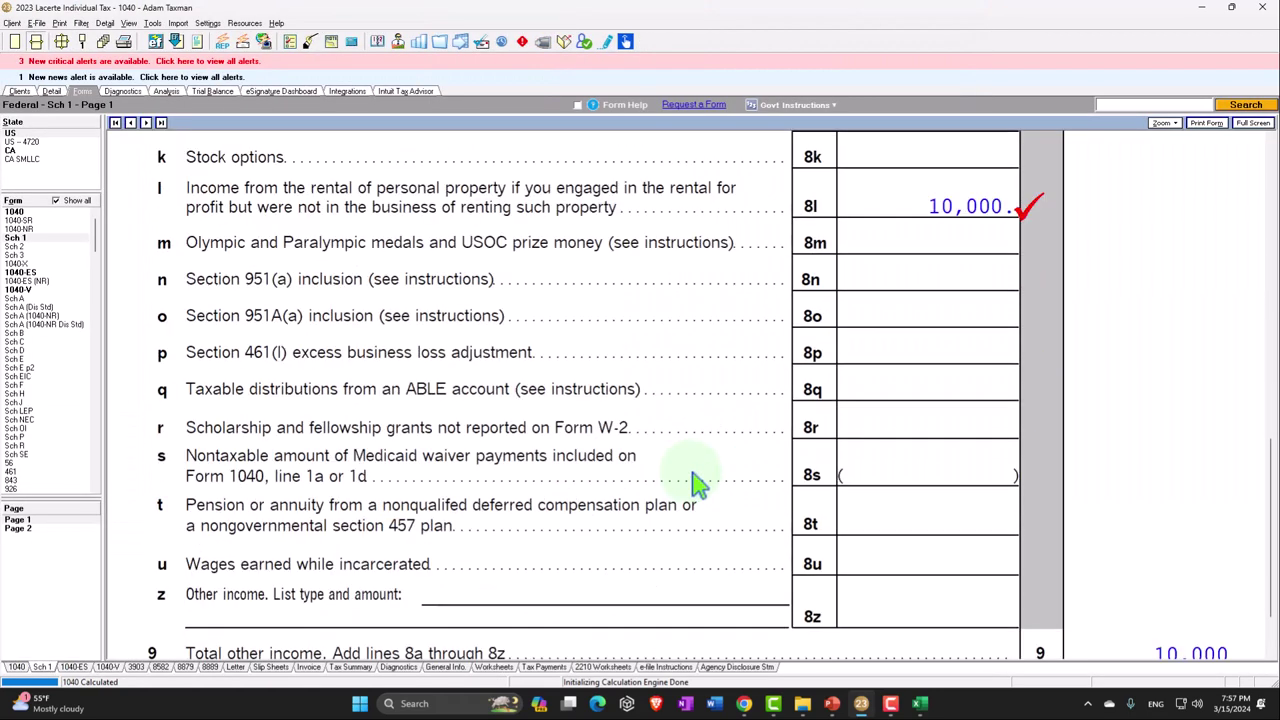
left_click(18, 528)
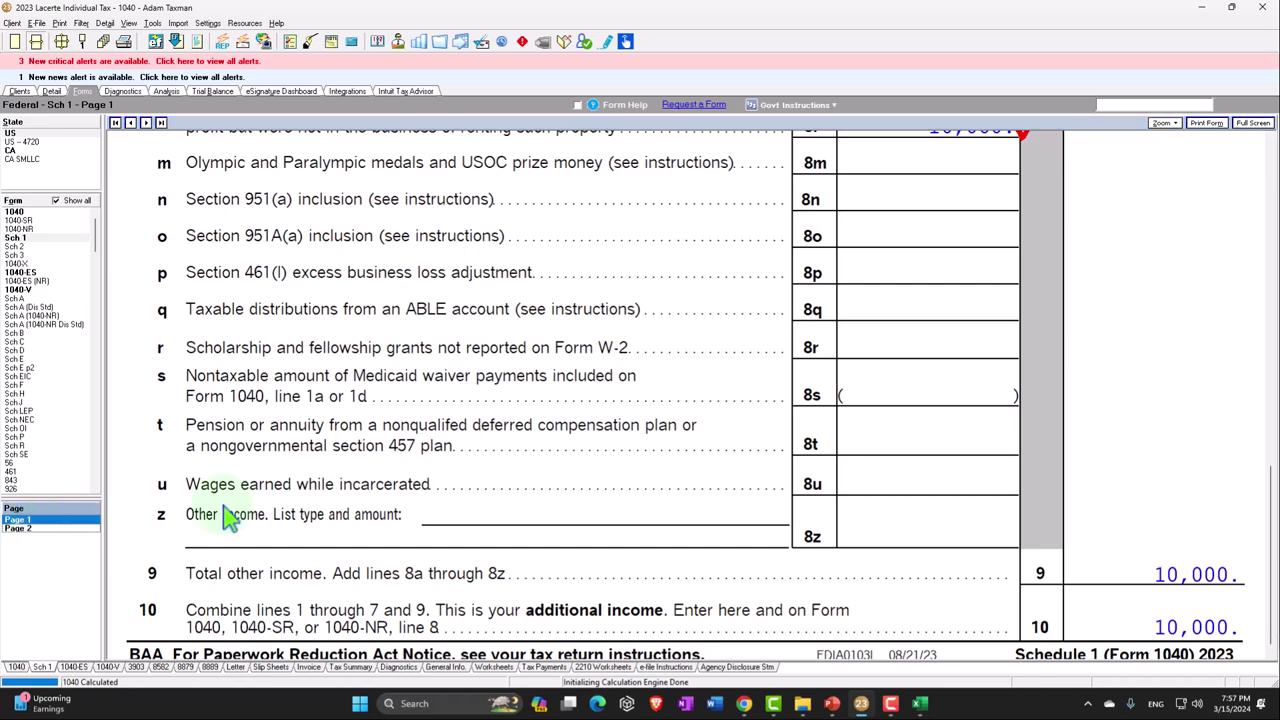
scroll(357, 490, "down", 3)
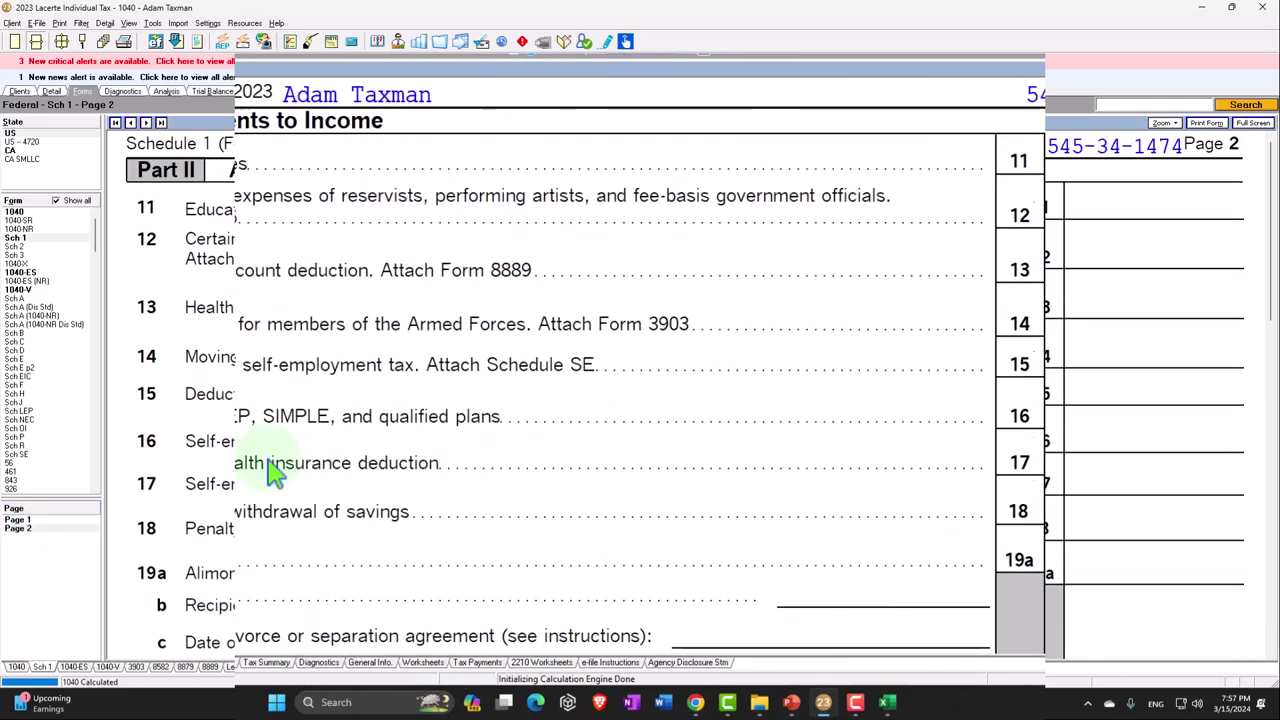
scroll(270, 472, "down", 5)
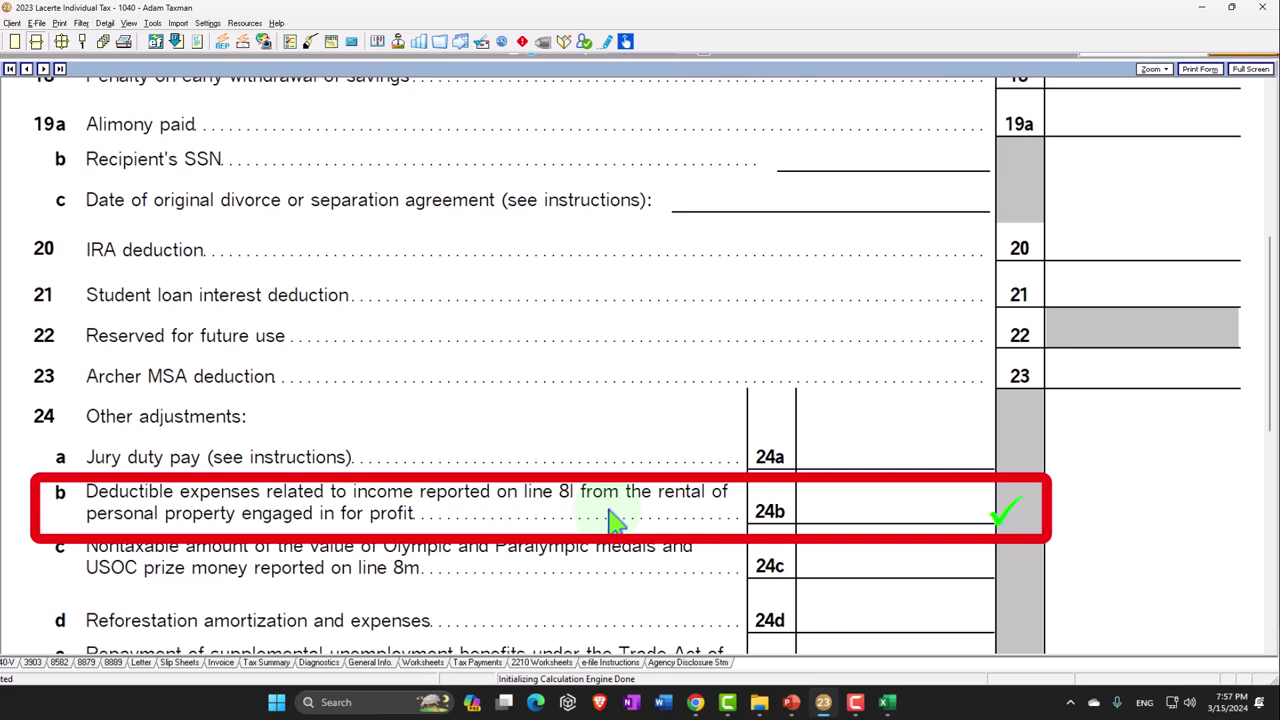
right_click(830, 530)
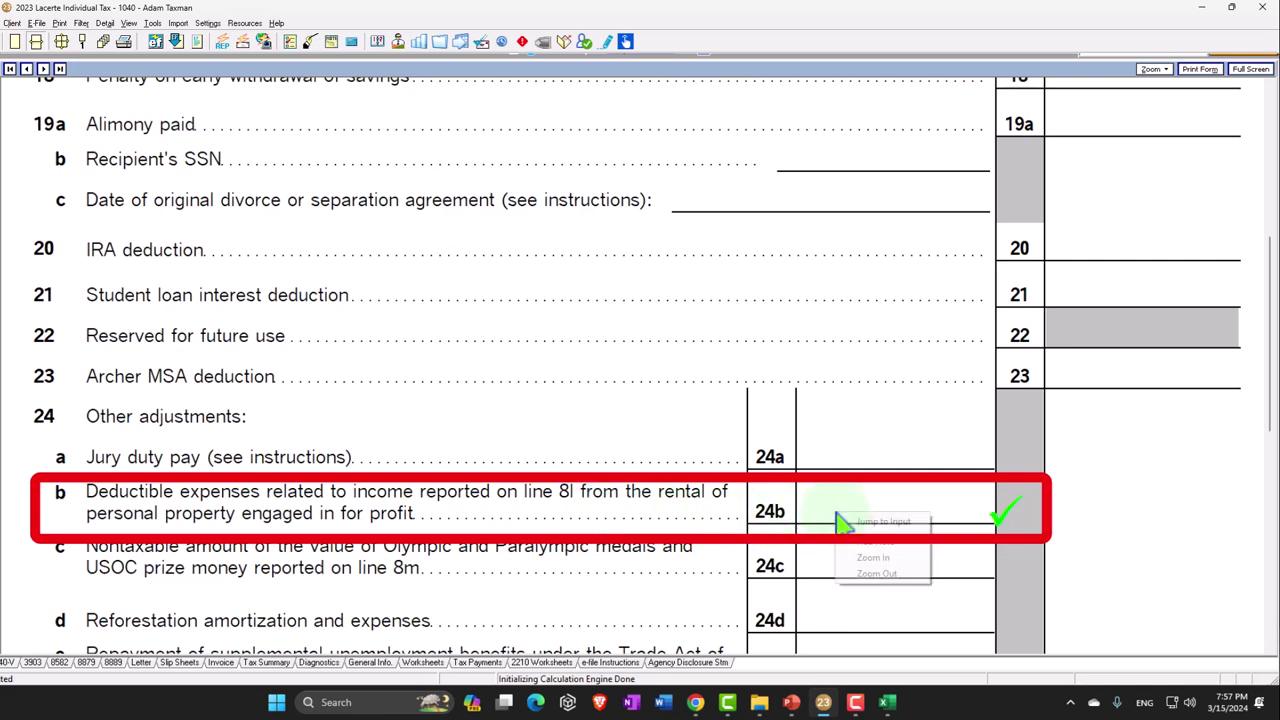
left_click(885, 550)
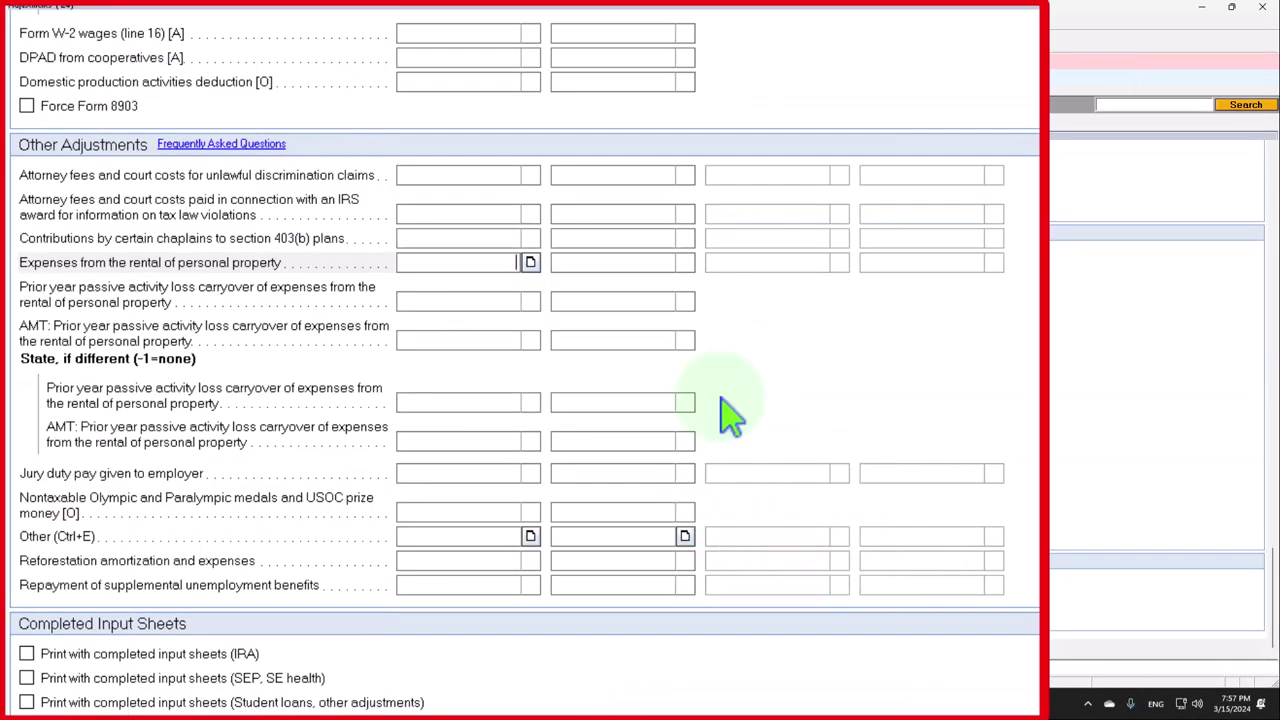
key("Return")
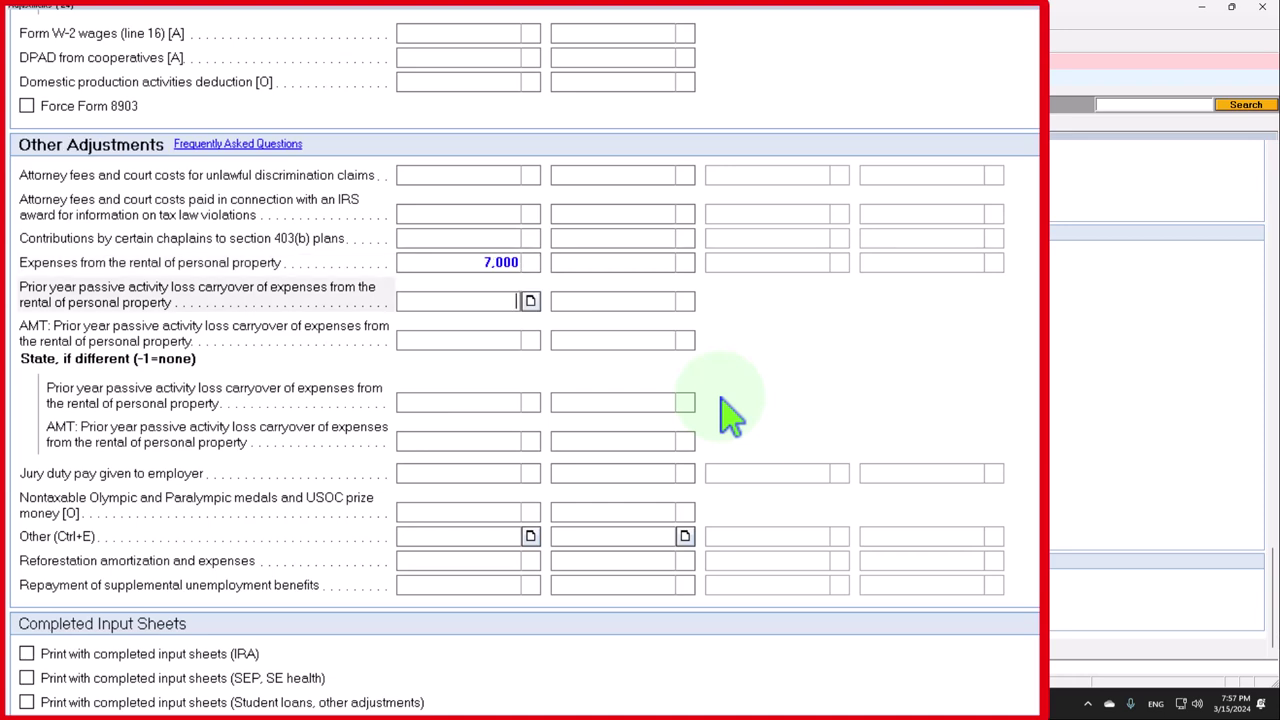
- Recheck the rental income on Schedule 1 line 8l and the related deductible expenses on line 24b of page 2
key("F9")
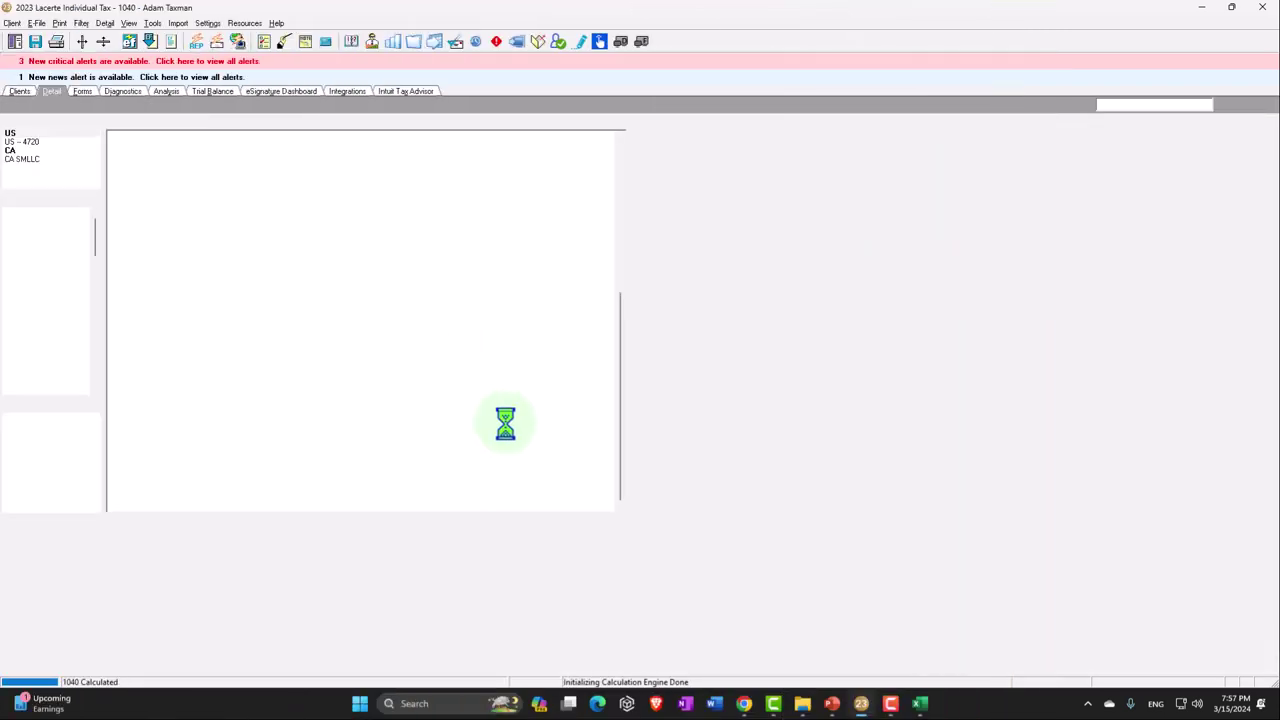
left_click(30, 520)
scroll(437, 487, "down", 1)
scroll(437, 487, "up", 1)
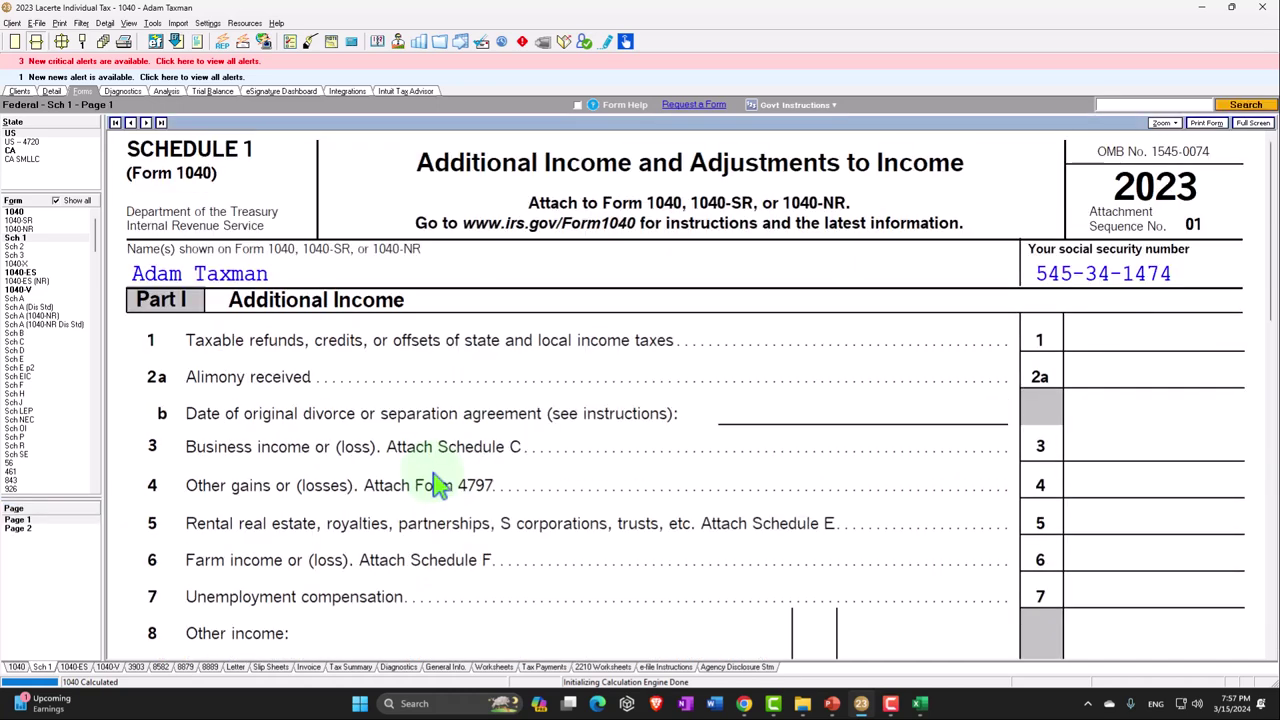
scroll(437, 487, "down", 6)
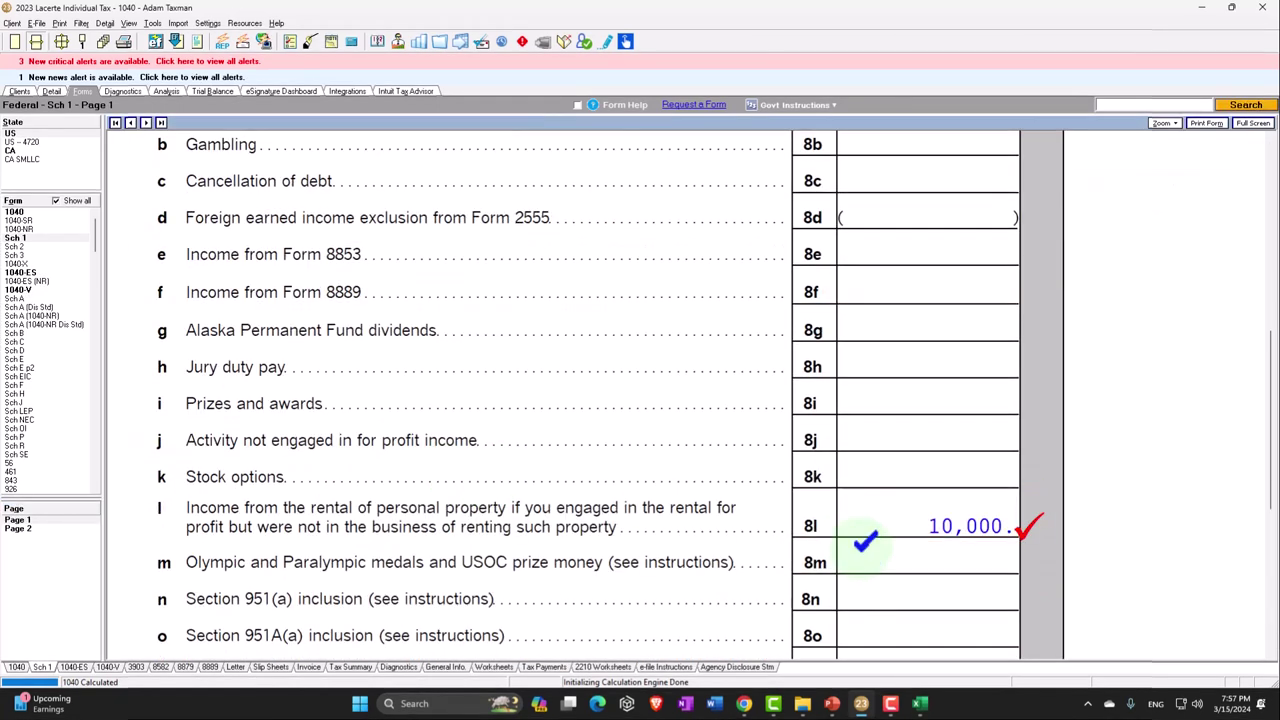
left_click(30, 528)
scroll(535, 505, "down", 5)
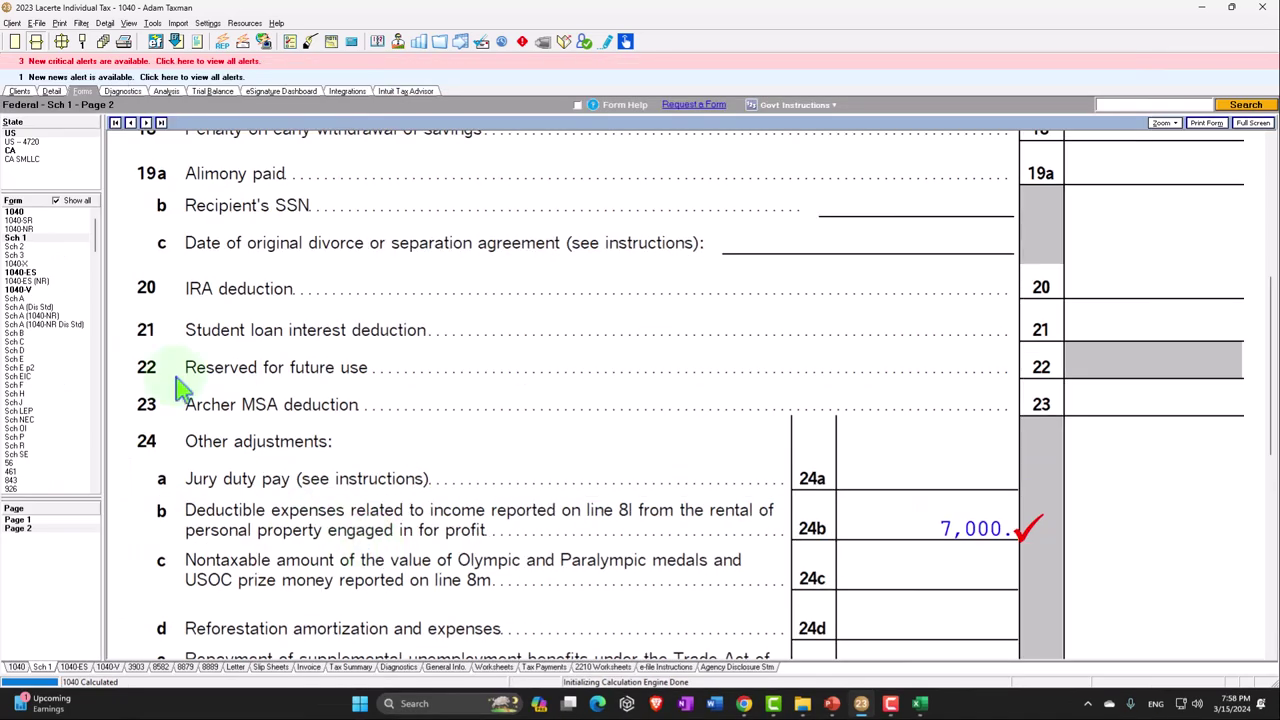
- Review the income and adjustment lines on Form 1040 page 1 and the rental expense entry under Other Adjustments
left_click(18, 222)
scroll(675, 460, "down", 10)
scroll(886, 434, "down", 8)
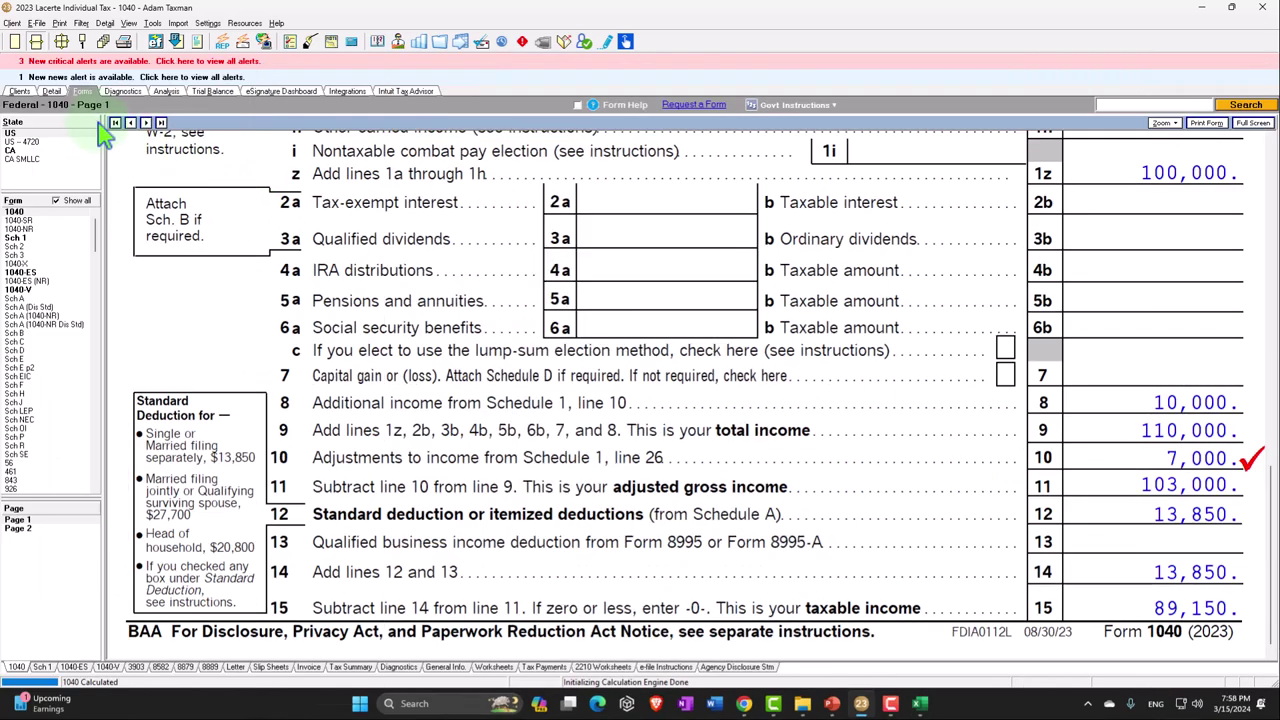
left_click(50, 91)
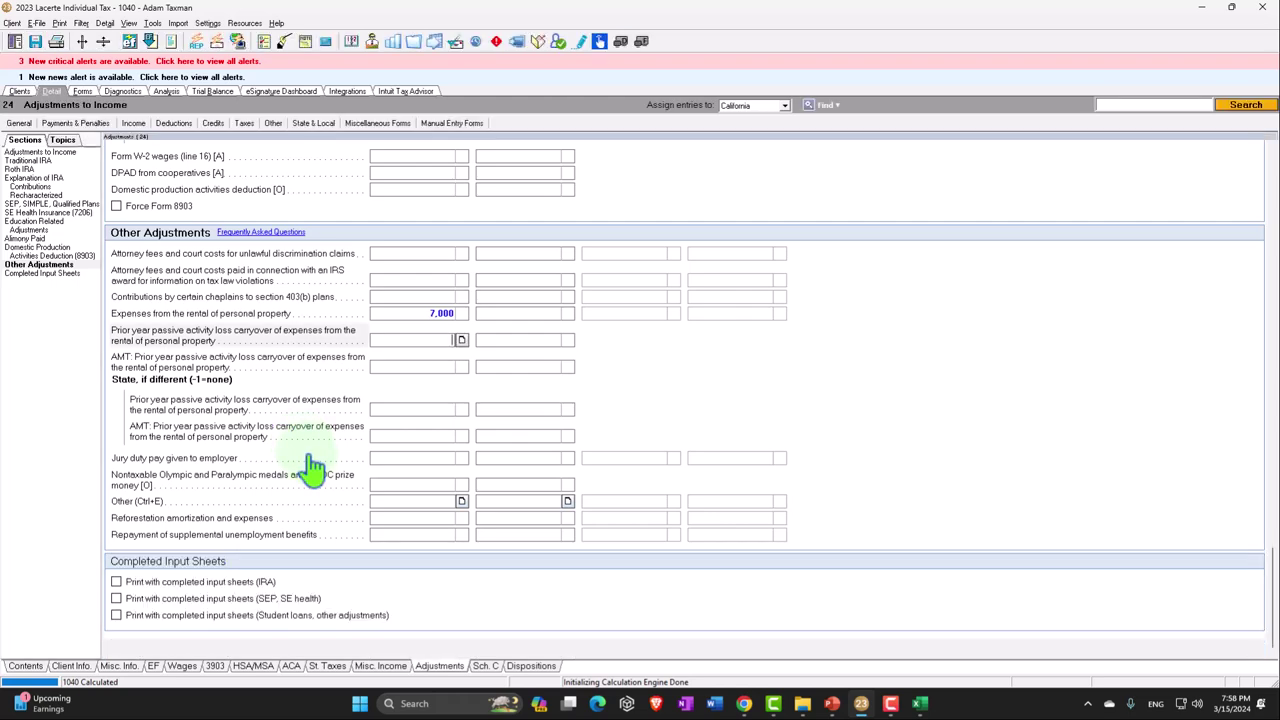
scroll(309, 463, "up", 5)
scroll(309, 560, "up", 2)
scroll(309, 560, "down", 8)
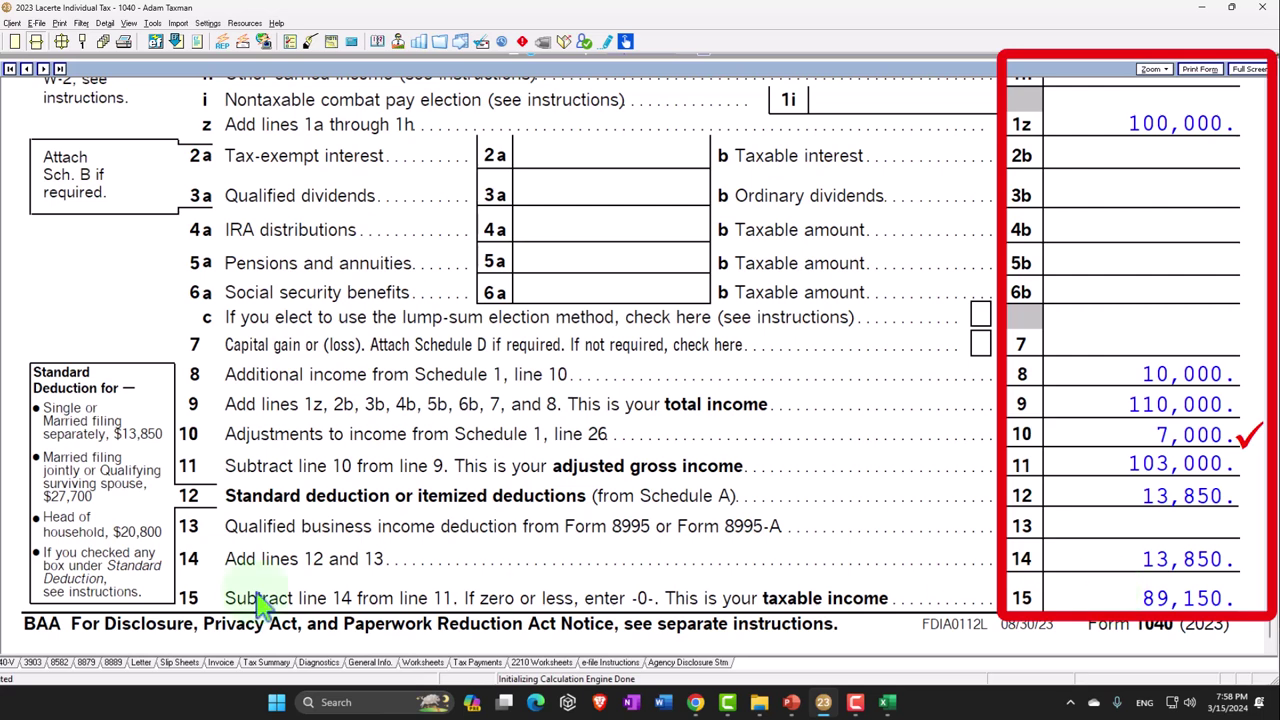
- Review the Tax Bracket Worksheet behind Form 1040 line 16, the total tax on page 2 and the income lines on page 1
key("Escape")
scroll(683, 393, "down", 5)
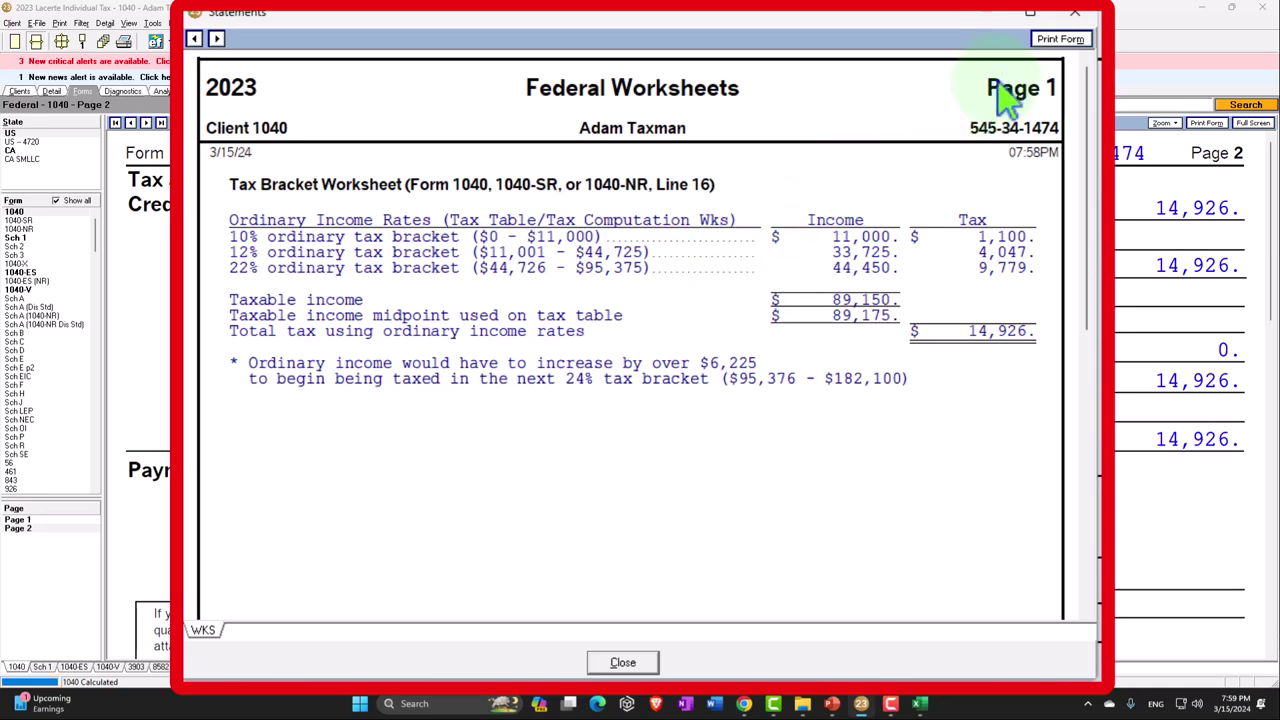
left_click(1072, 15)
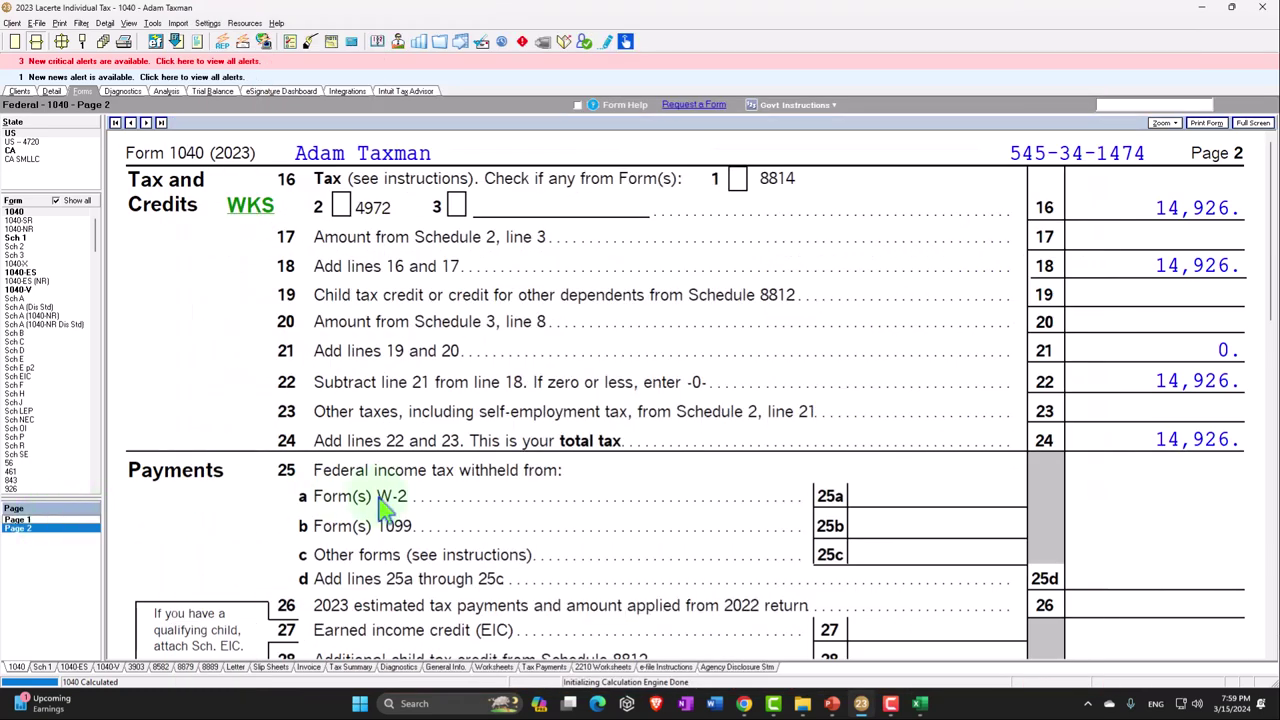
scroll(345, 508, "up", 2)
scroll(586, 508, "down", 6)
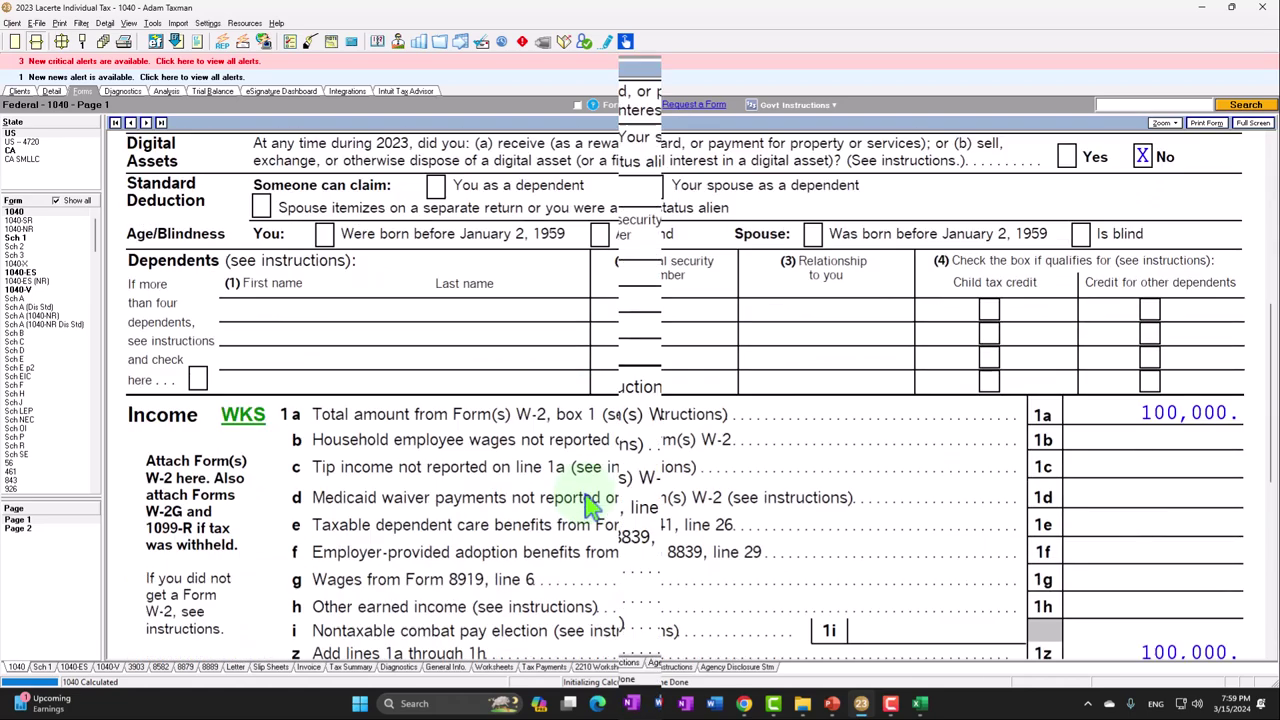
scroll(590, 505, "down", 5)
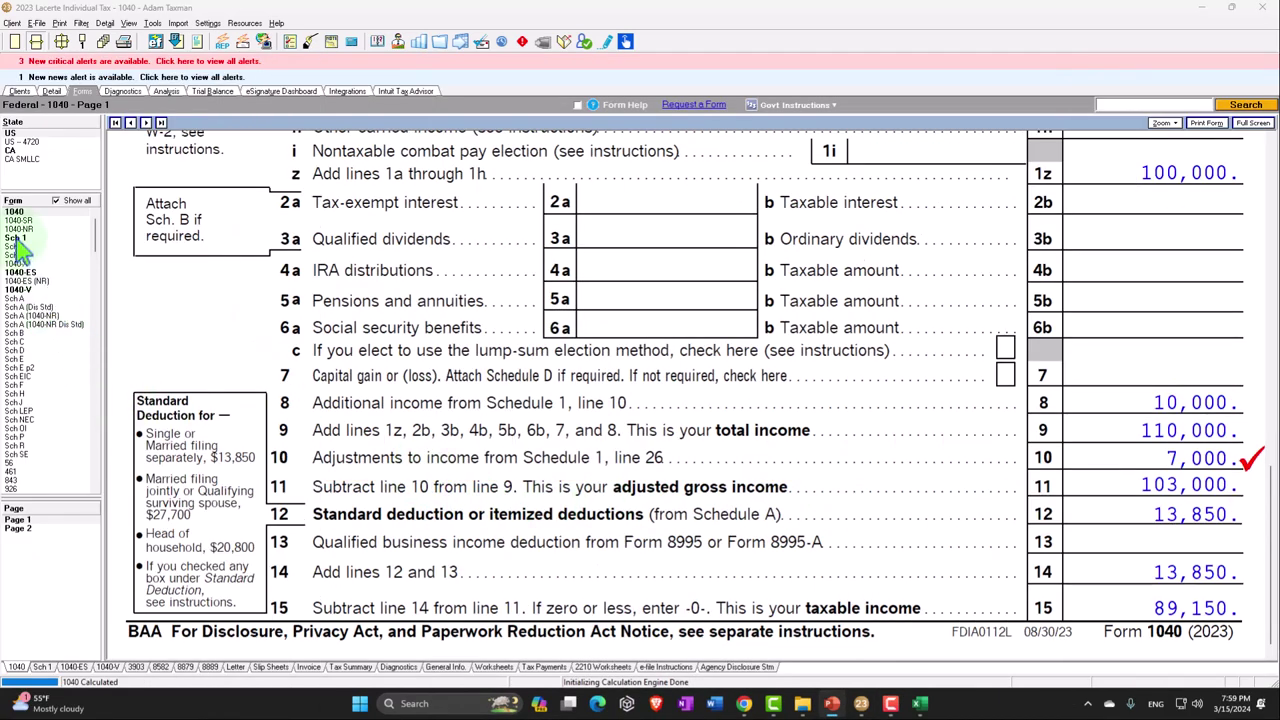
- Delete the personal property rental income through the line 8l input and clear the related expense reported on line 24b
left_click(15, 239)
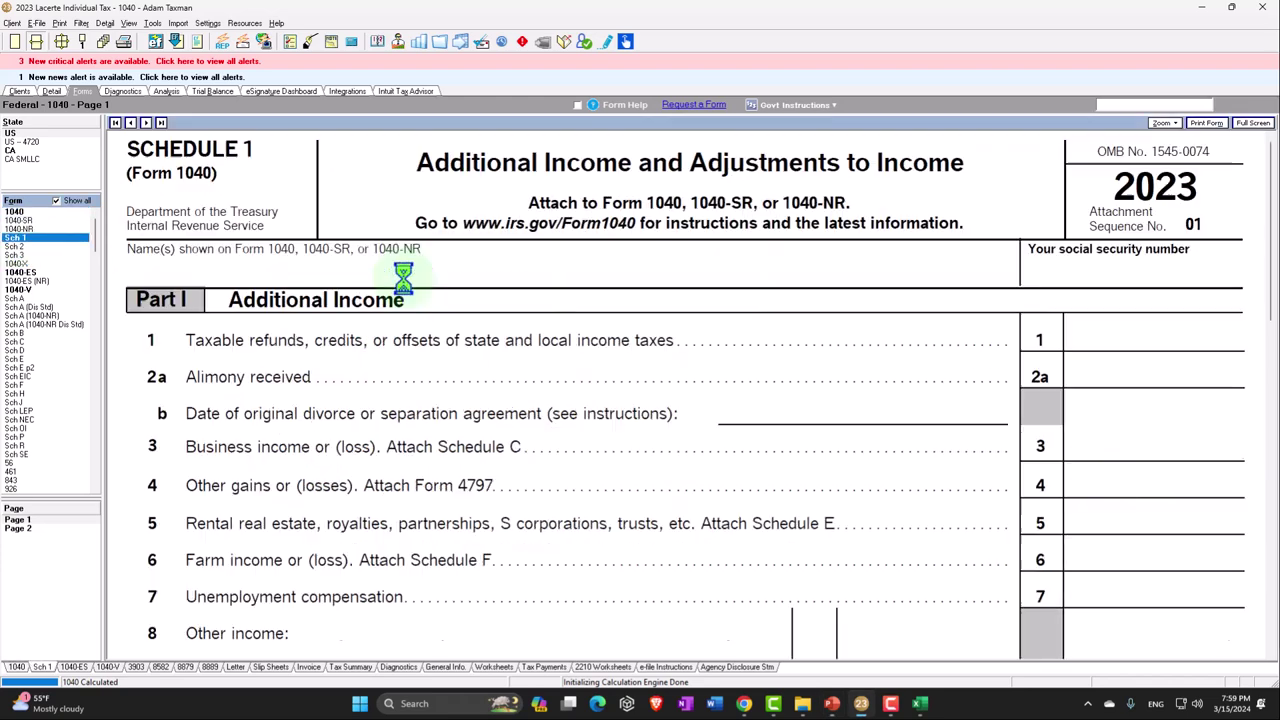
scroll(686, 463, "down", 10)
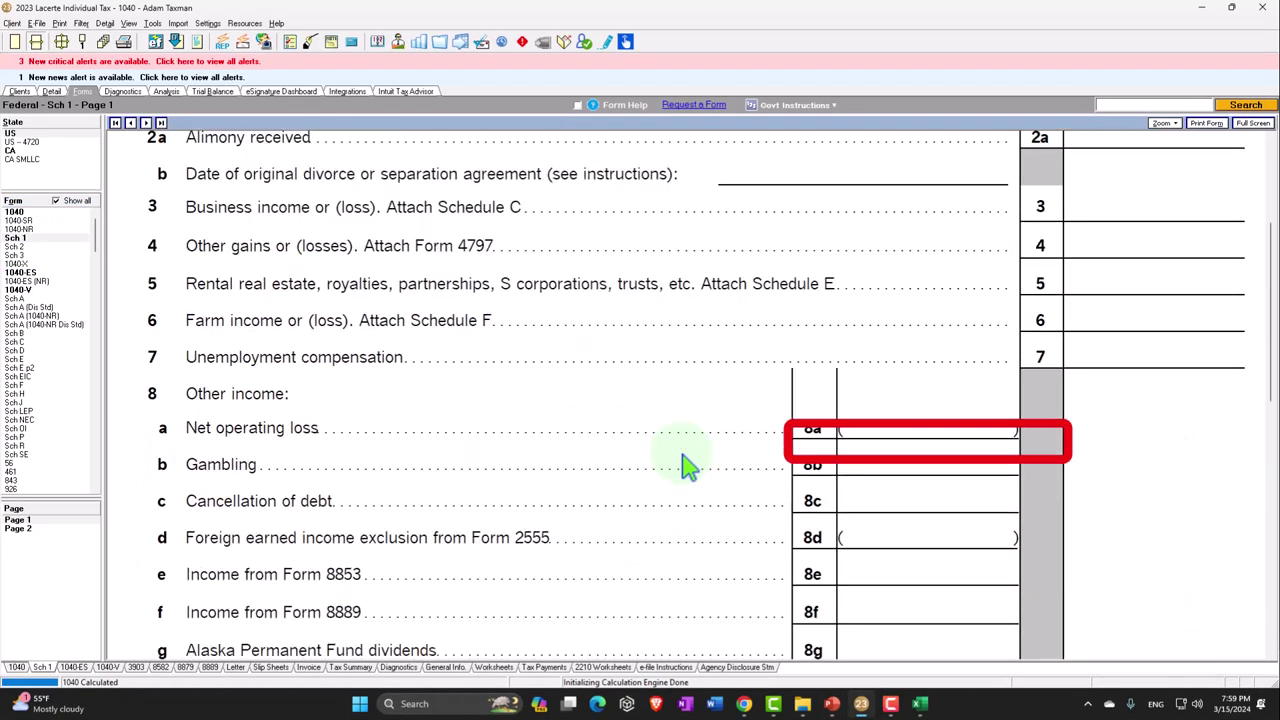
right_click(897, 447)
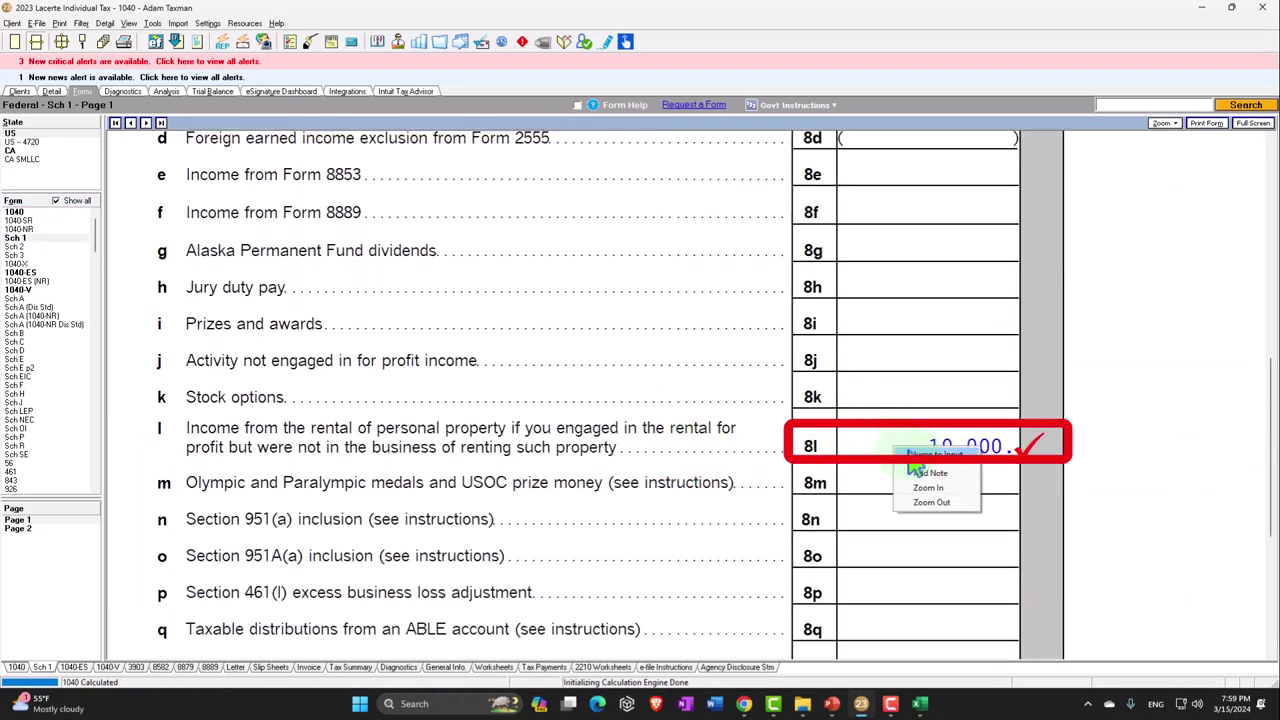
left_click(914, 468)
key("Delete")
left_click(82, 91)
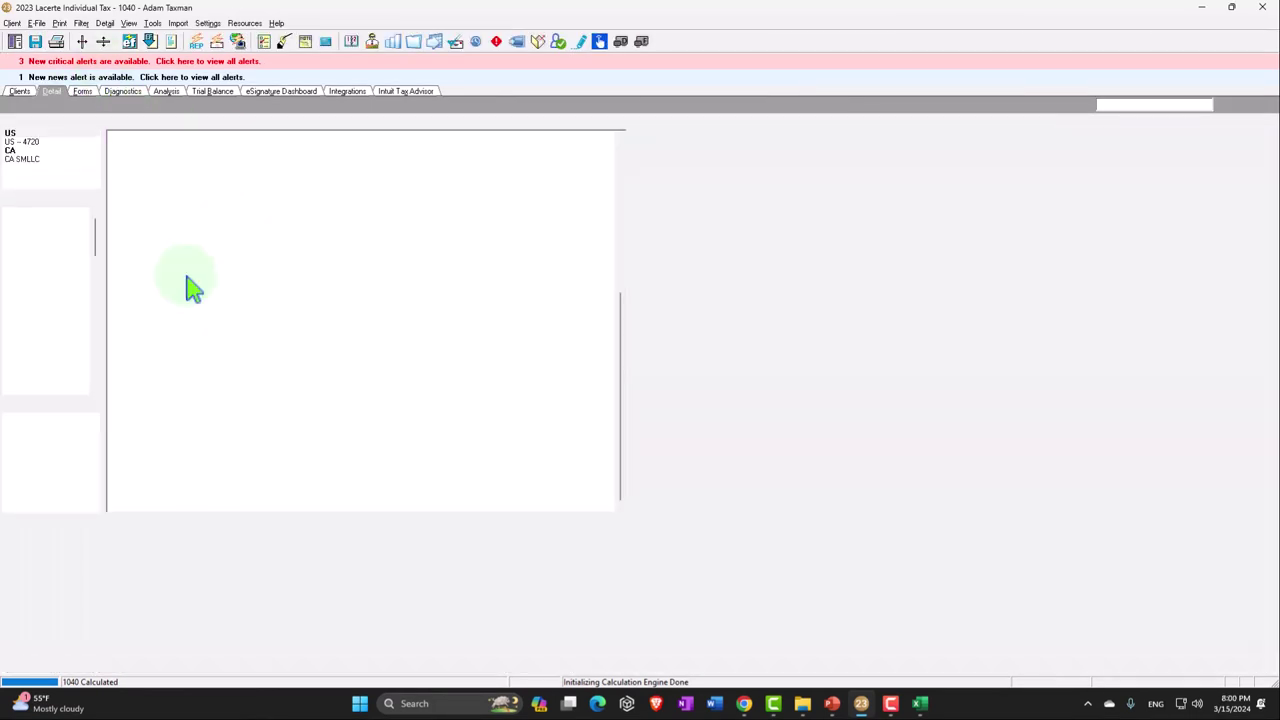
- Check the other adjustments on Schedule 1 page 2 and the other income lines through line 10 on page 1
scroll(491, 443, "down", 15)
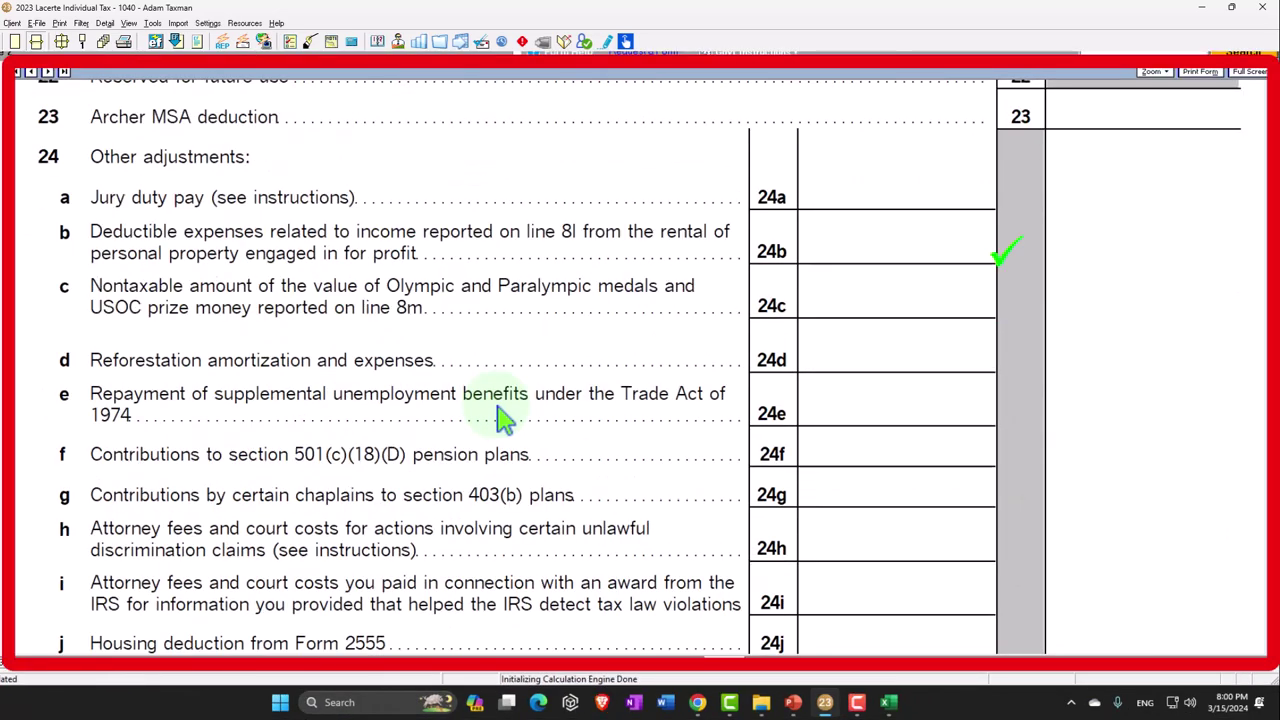
scroll(503, 420, "down", 3)
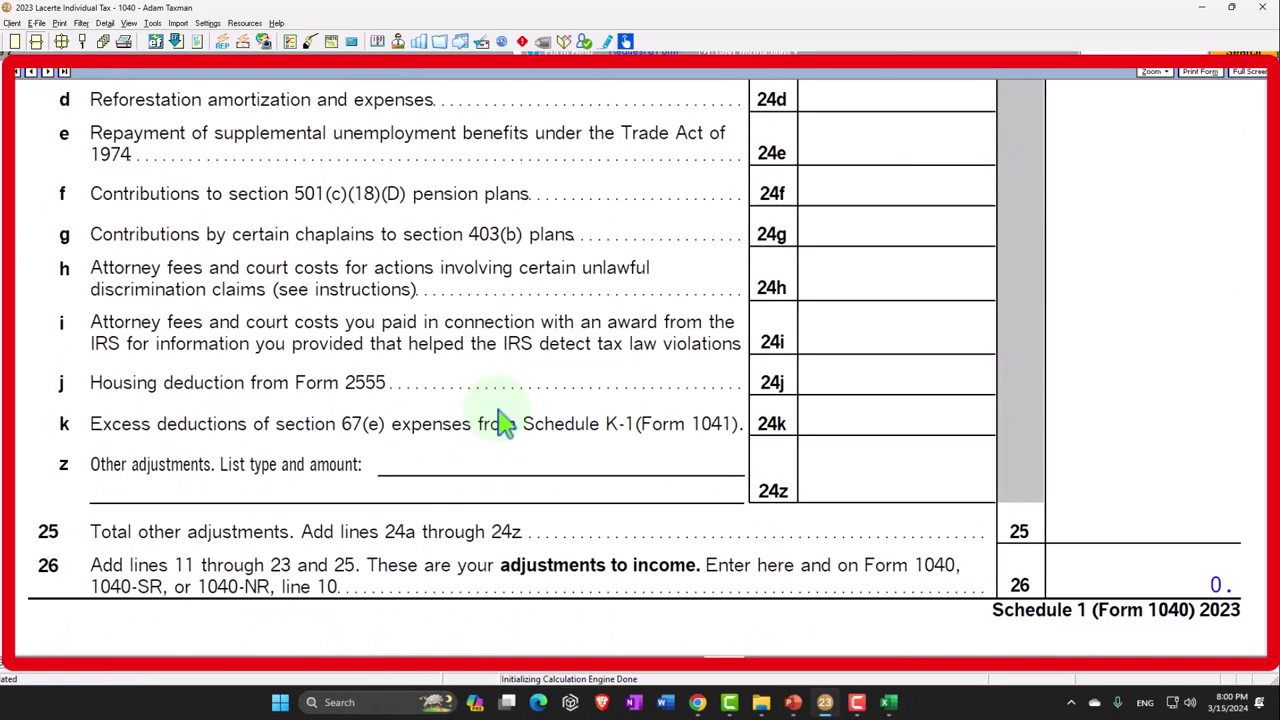
scroll(505, 422, "up", 3)
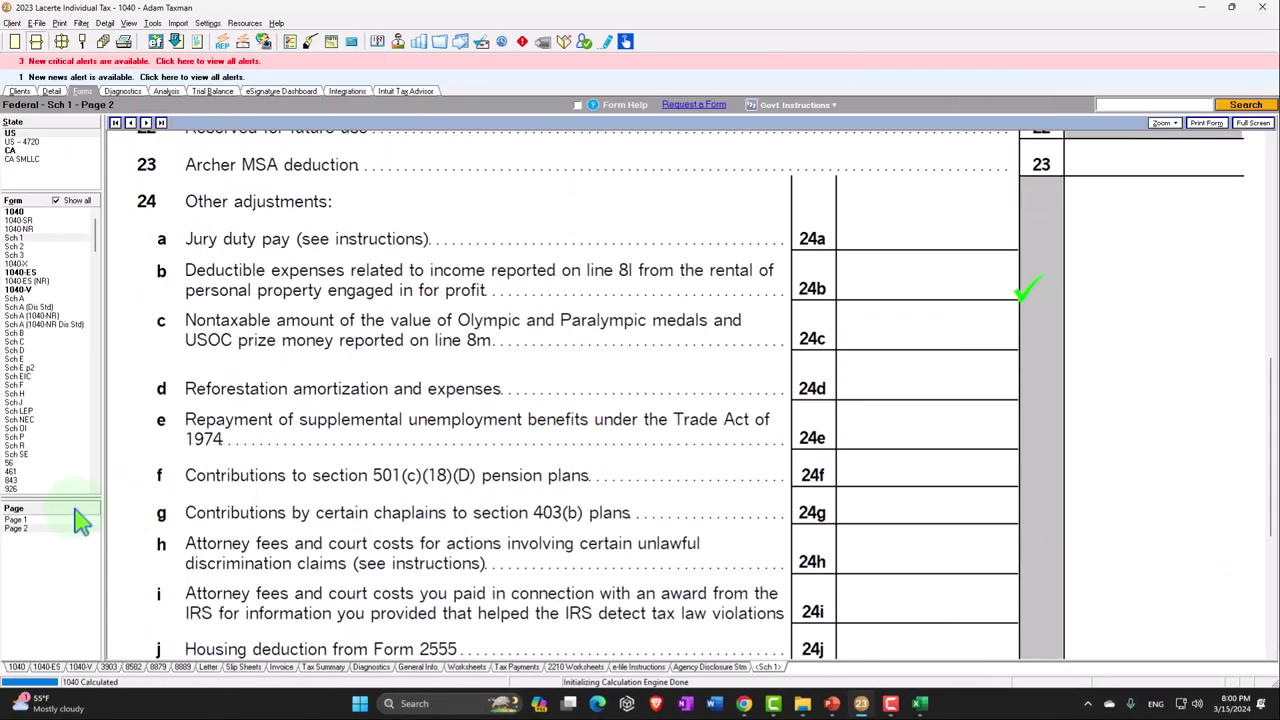
left_click(16, 520)
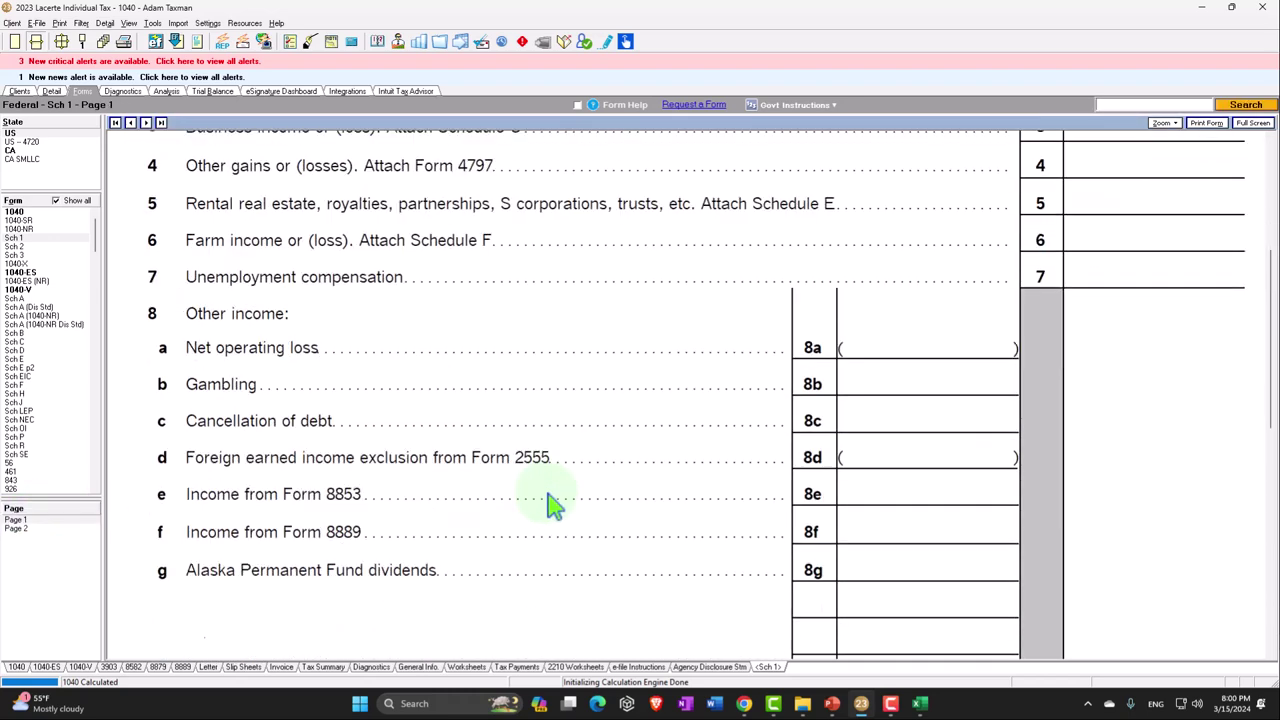
scroll(549, 503, "down", 3)
scroll(549, 503, "down", 5)
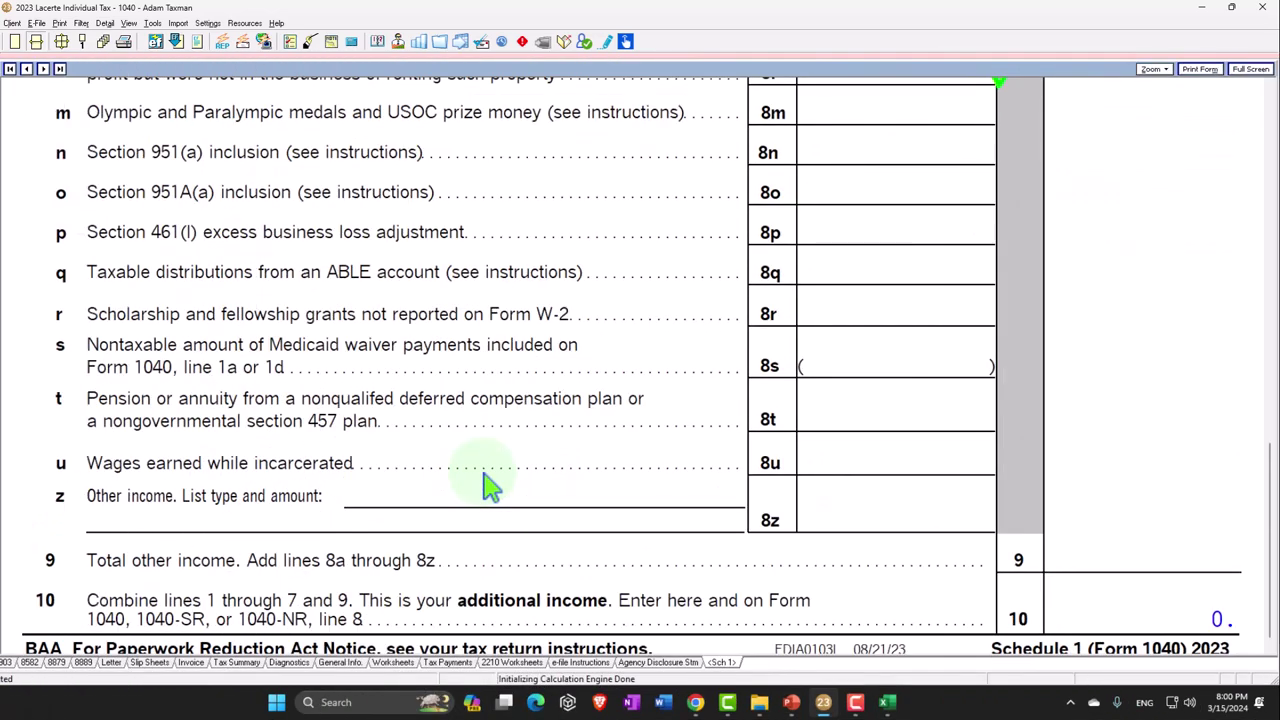
- Compare Schedule 1 line 8m for Olympic and Paralympic medals and USOC prize money with the line 24c adjustment, and examine the following adjustment lines
scroll(491, 486, "down", 5)
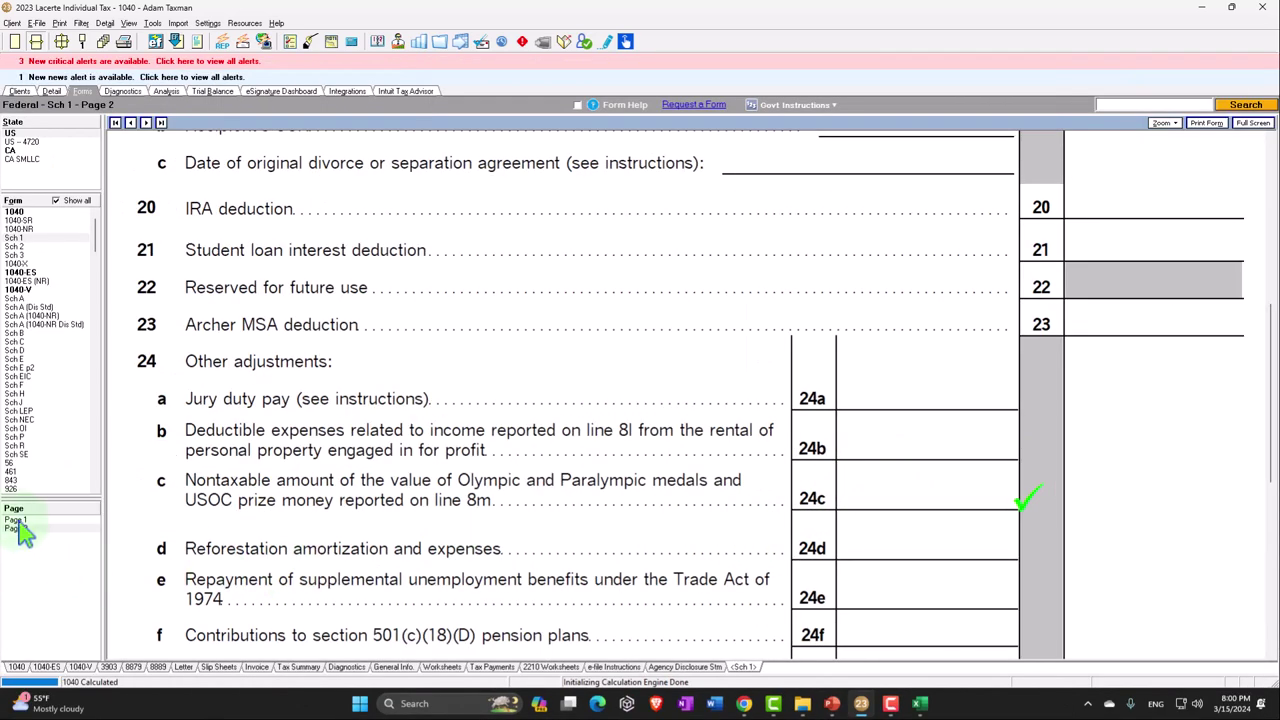
left_click(18, 528)
left_click(18, 520)
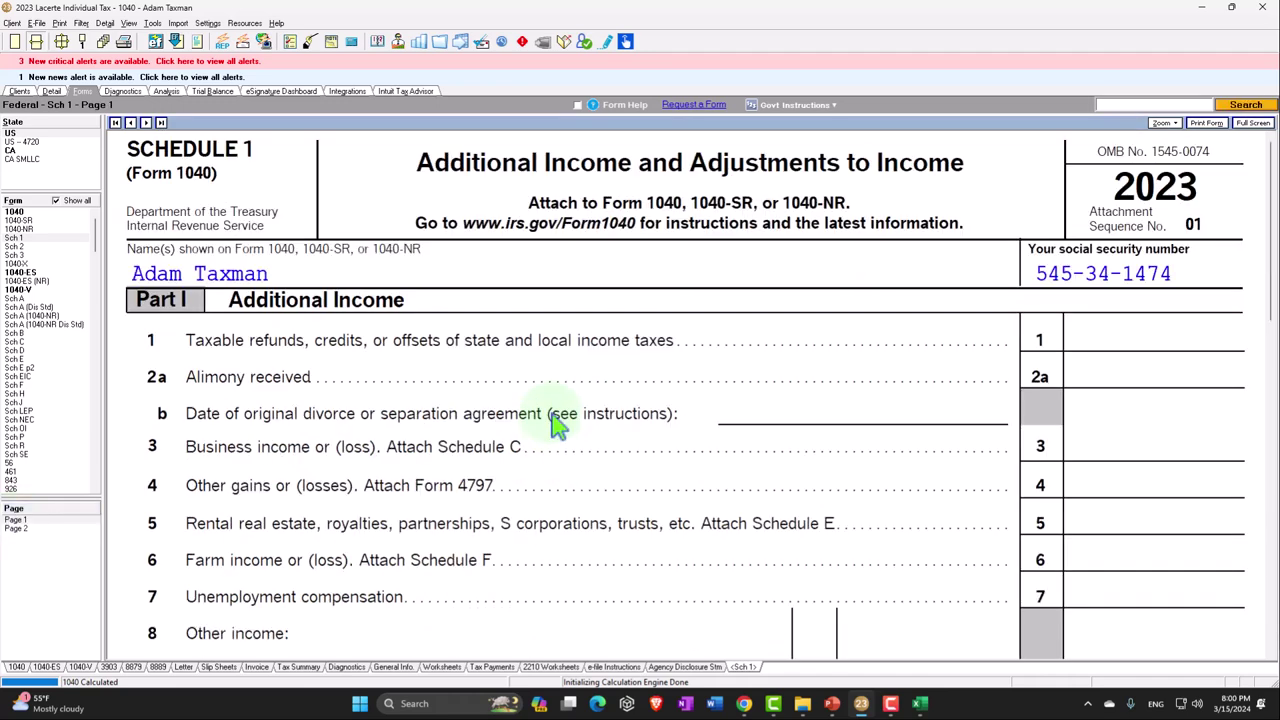
scroll(551, 423, "down", 5)
scroll(497, 400, "down", 3)
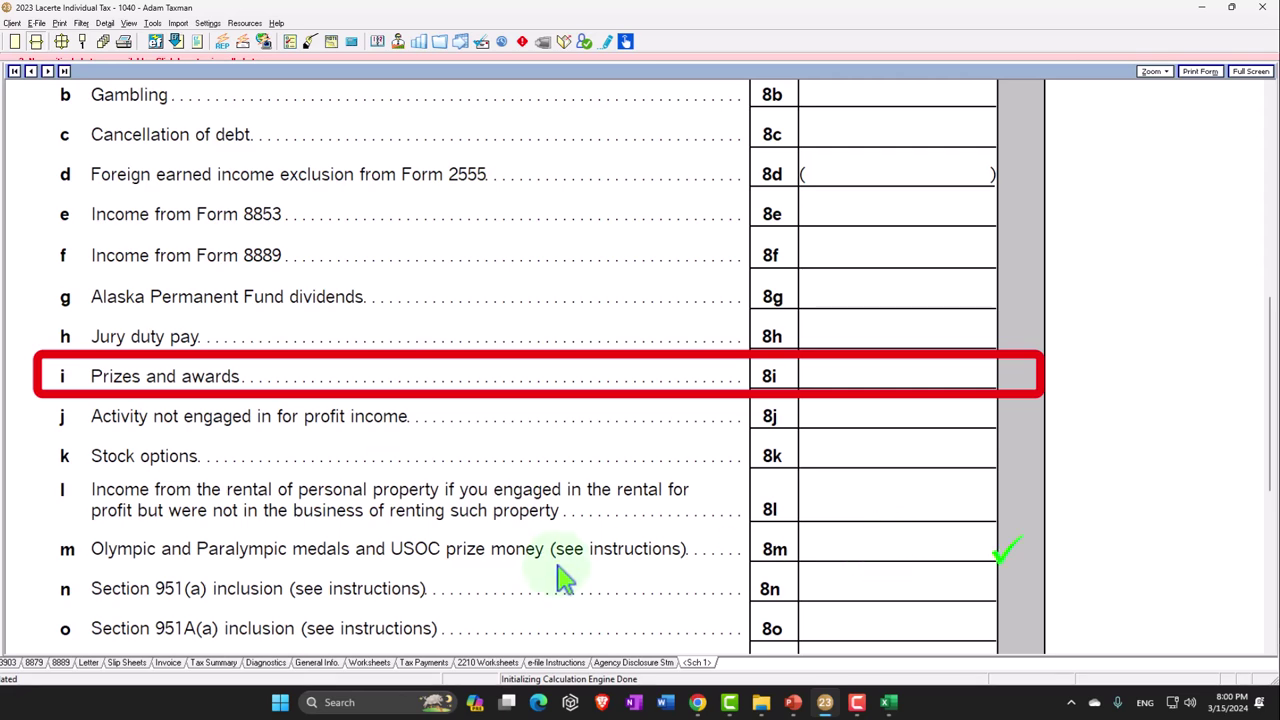
scroll(560, 560, "down", 3)
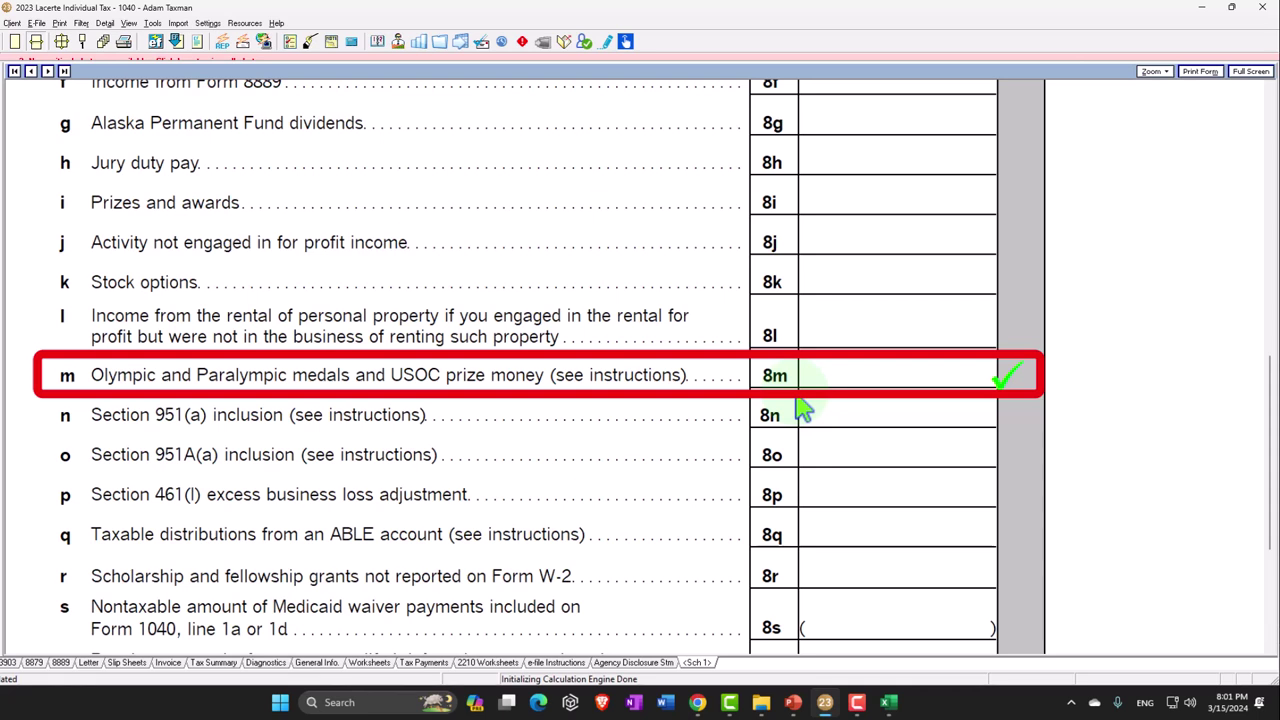
left_click(900, 373)
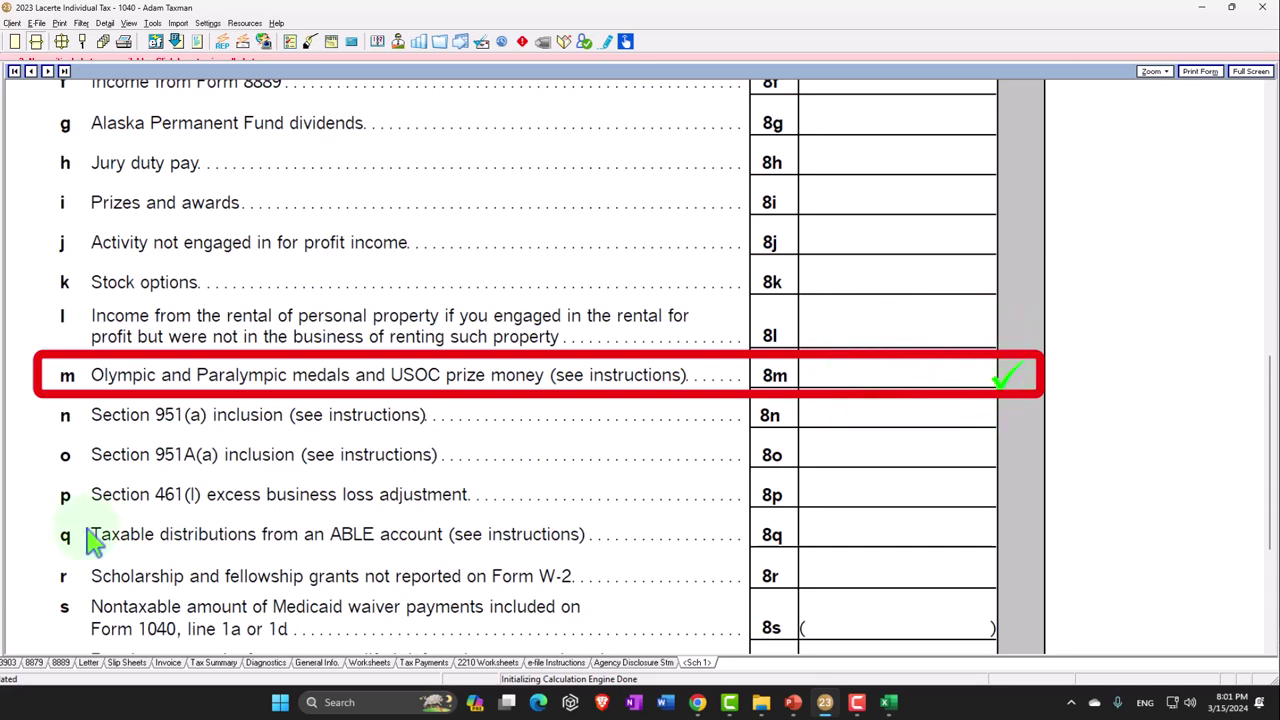
scroll(491, 474, "down", 10)
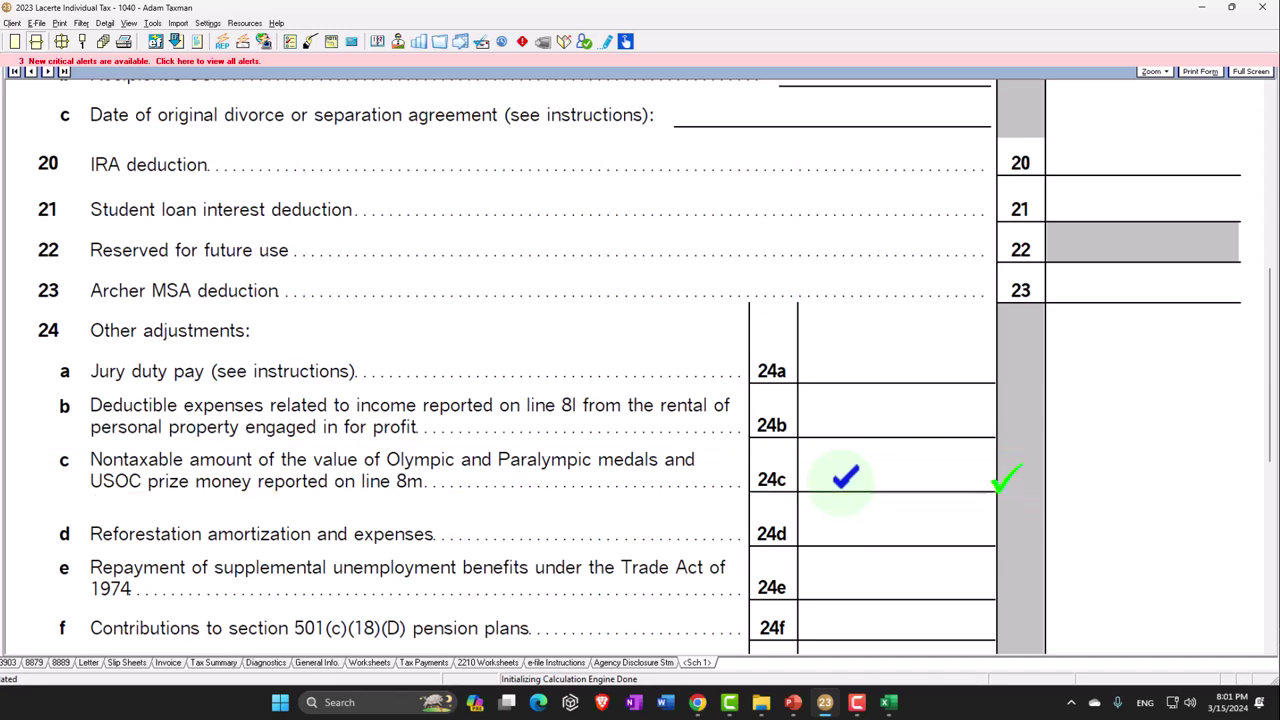
scroll(845, 478, "down", 2)
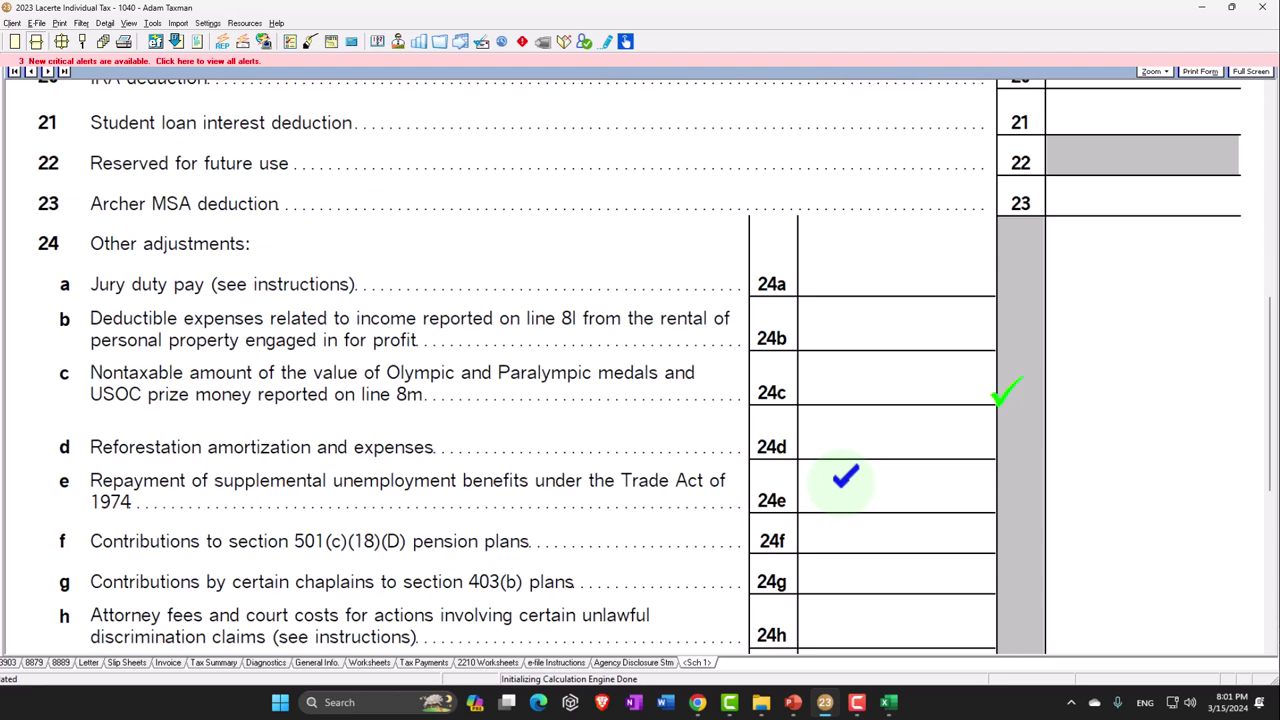
- Read the Schedule 1 line 24 adjustments through line 26, then the Form 1099-K loss reporting slide in PowerPoint
key("alt+Tab")
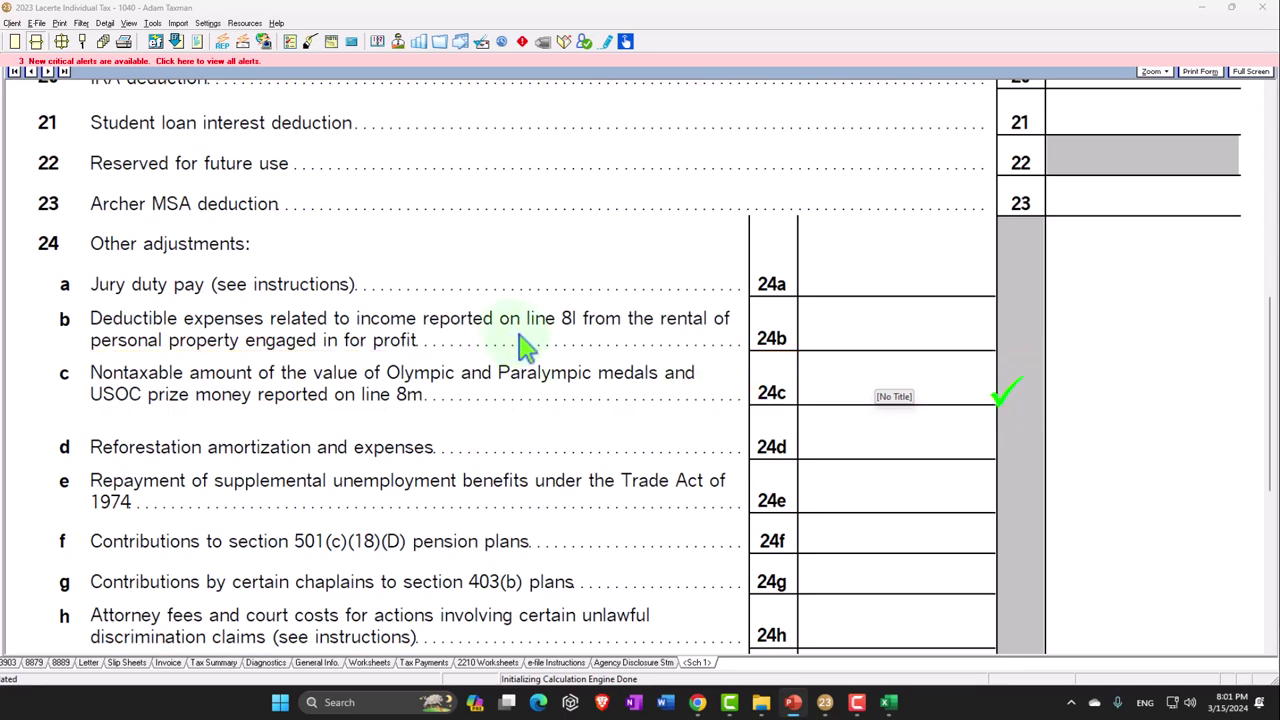
scroll(527, 345, "down", 5)
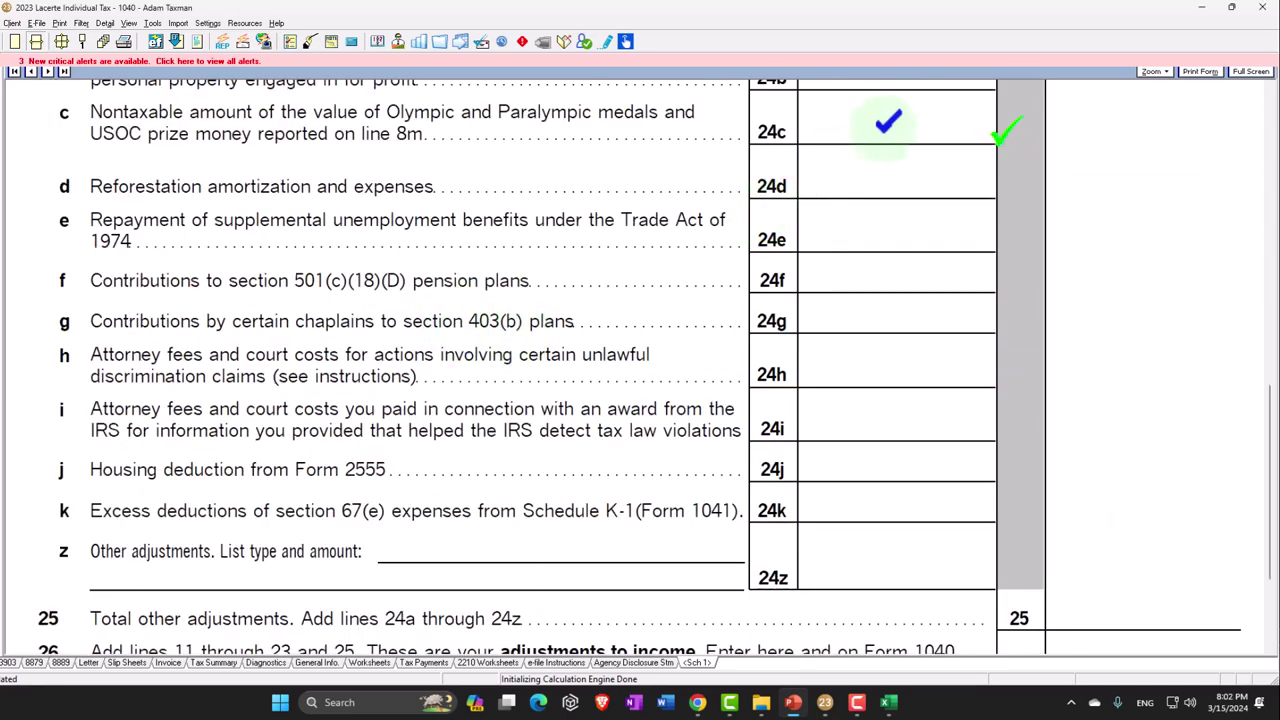
scroll(700, 395, "down", 2)
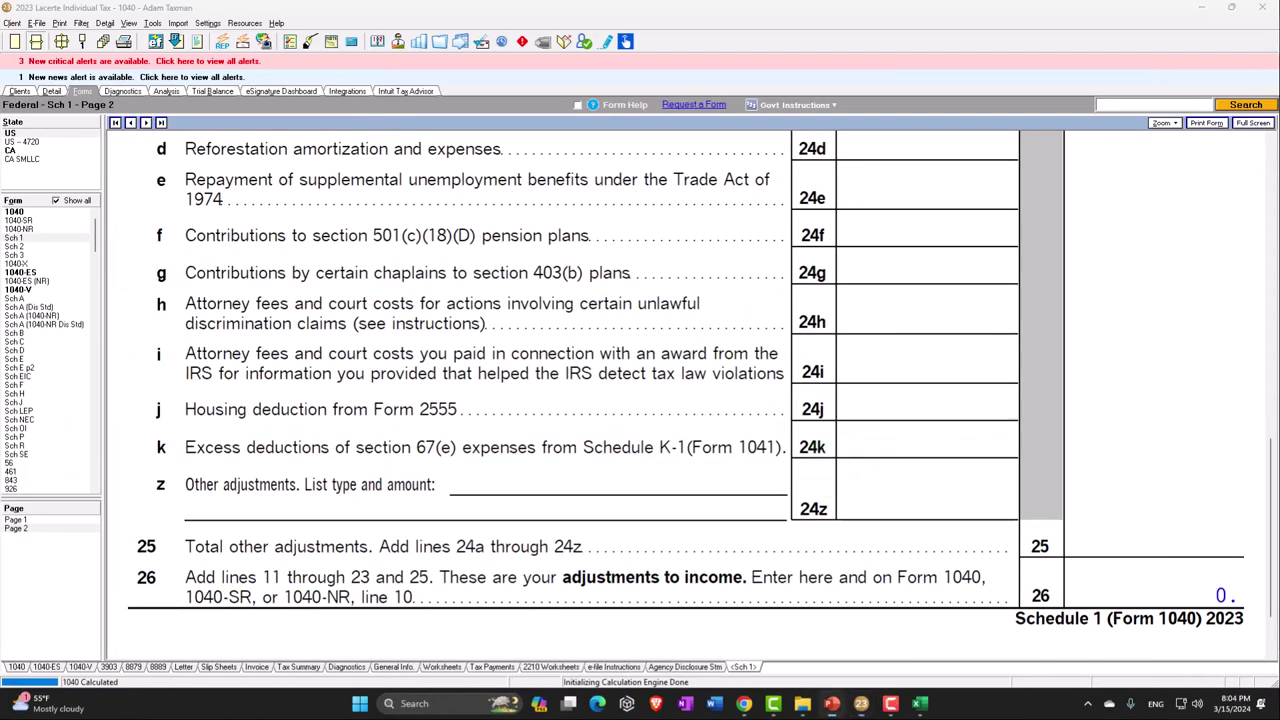
key("alt+Tab")
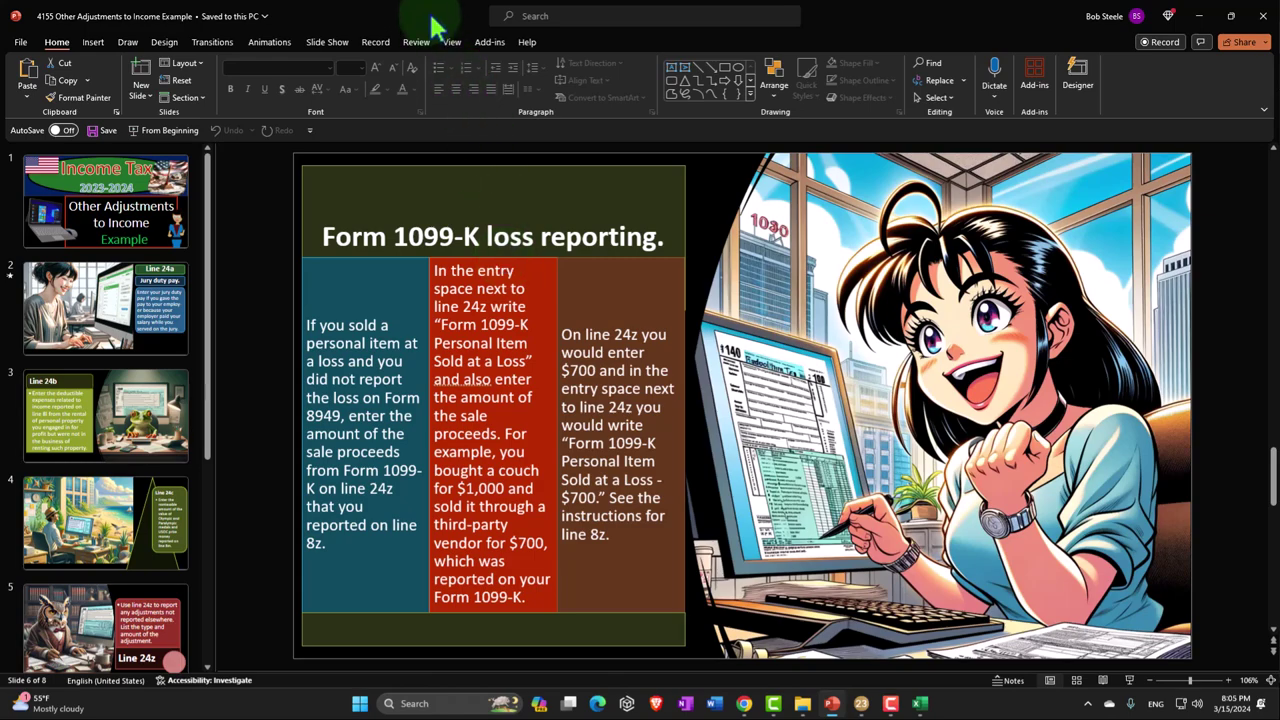
key("alt+Tab")
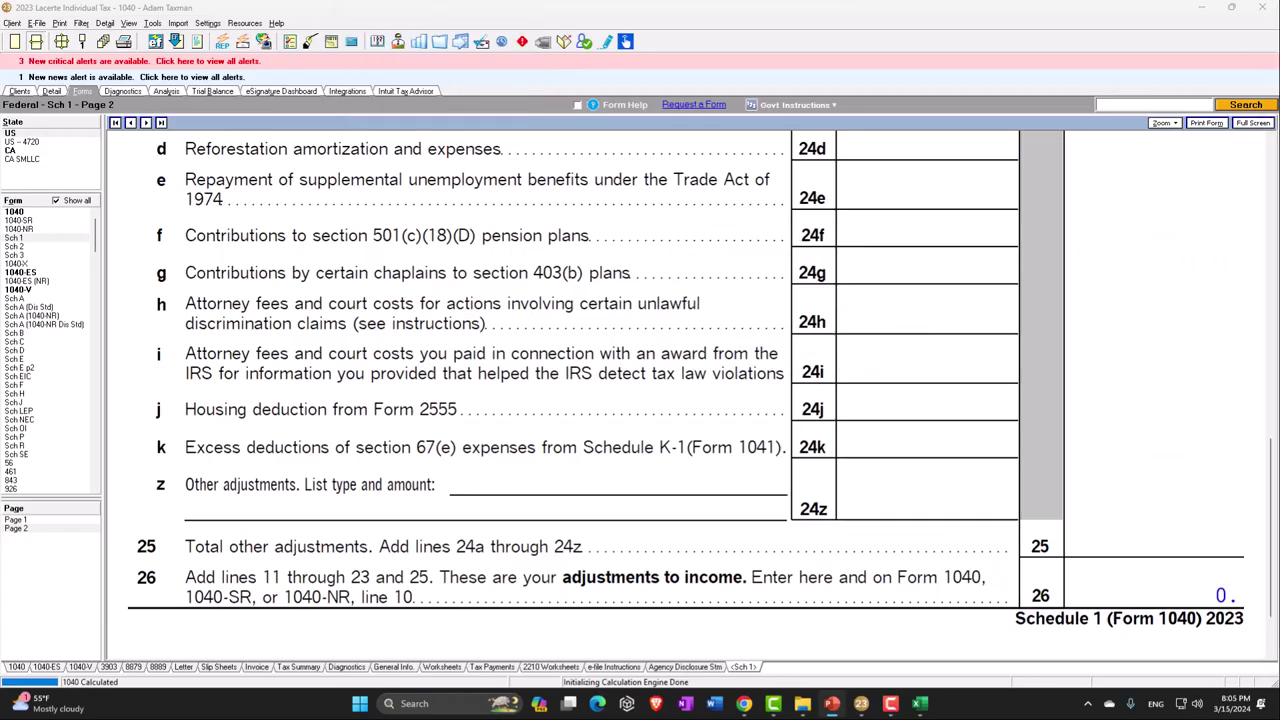
- Jump from Schedule 1 page 1, line 8z, to its Other Income input under Alimony and Other Income
left_click(30, 527)
left_click(30, 519)
scroll(409, 403, "down", 6)
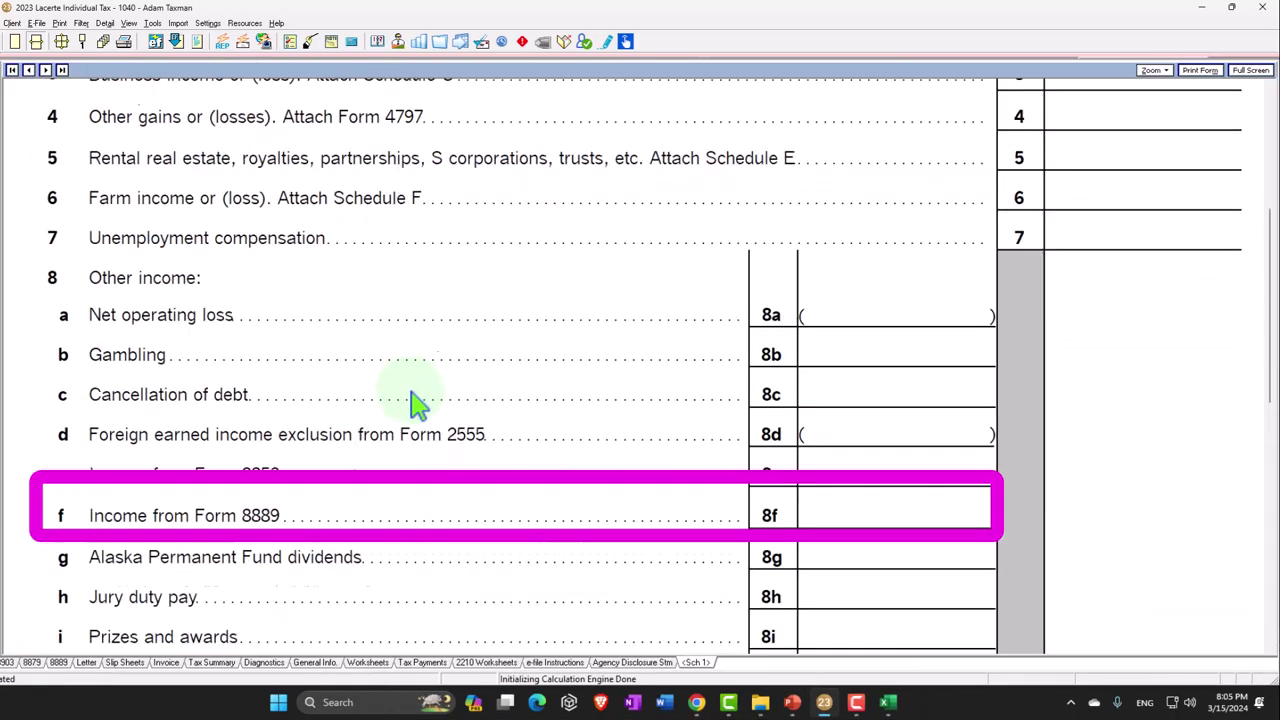
scroll(415, 403, "down", 8)
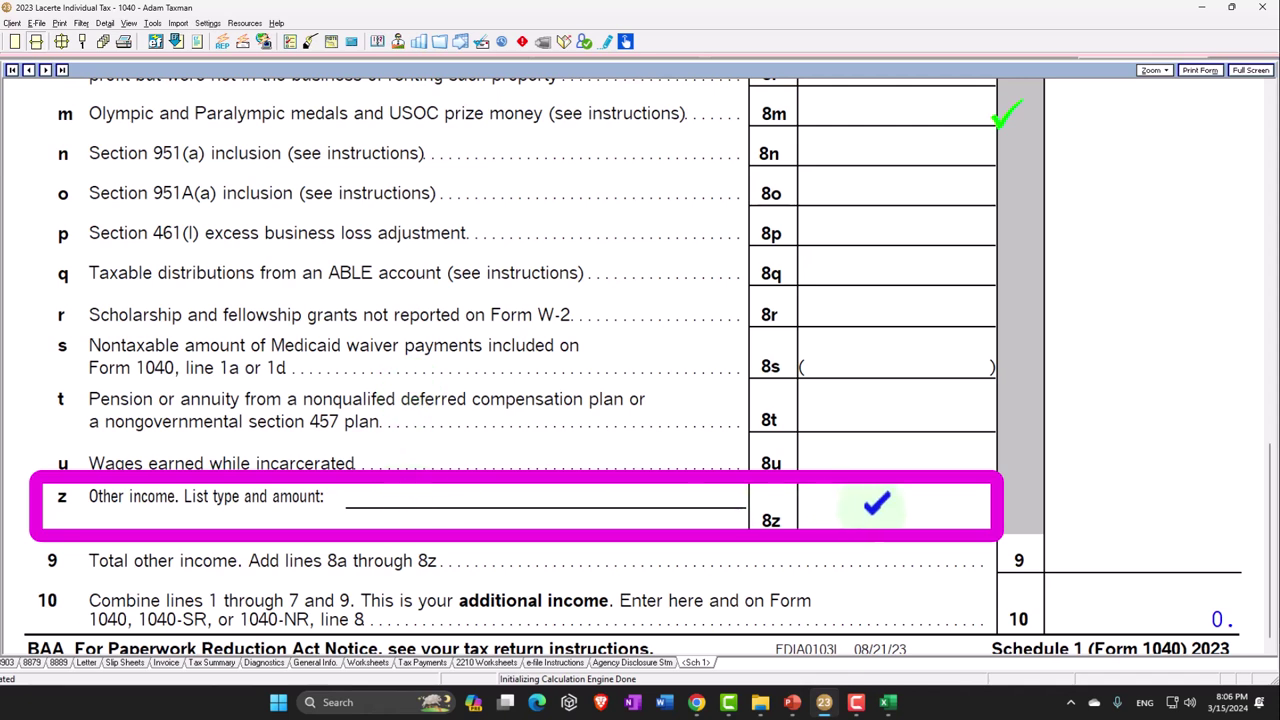
right_click(876, 505)
left_click(837, 520)
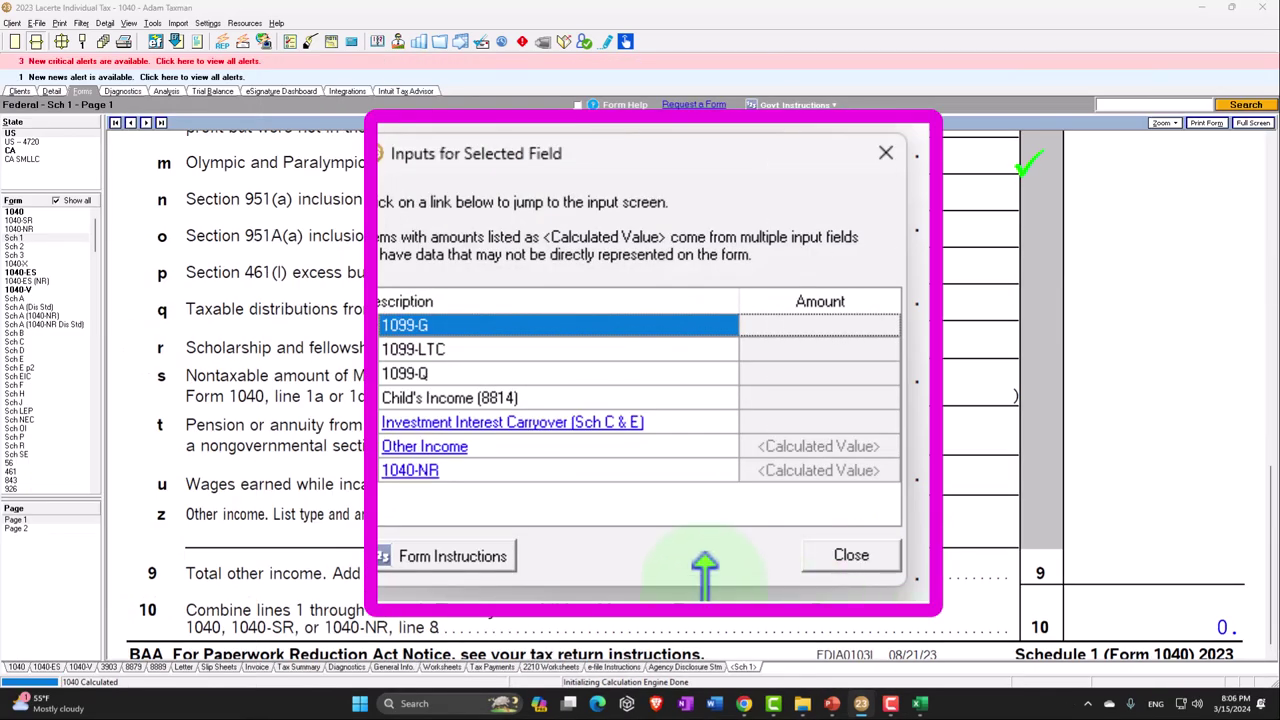
left_click(424, 447)
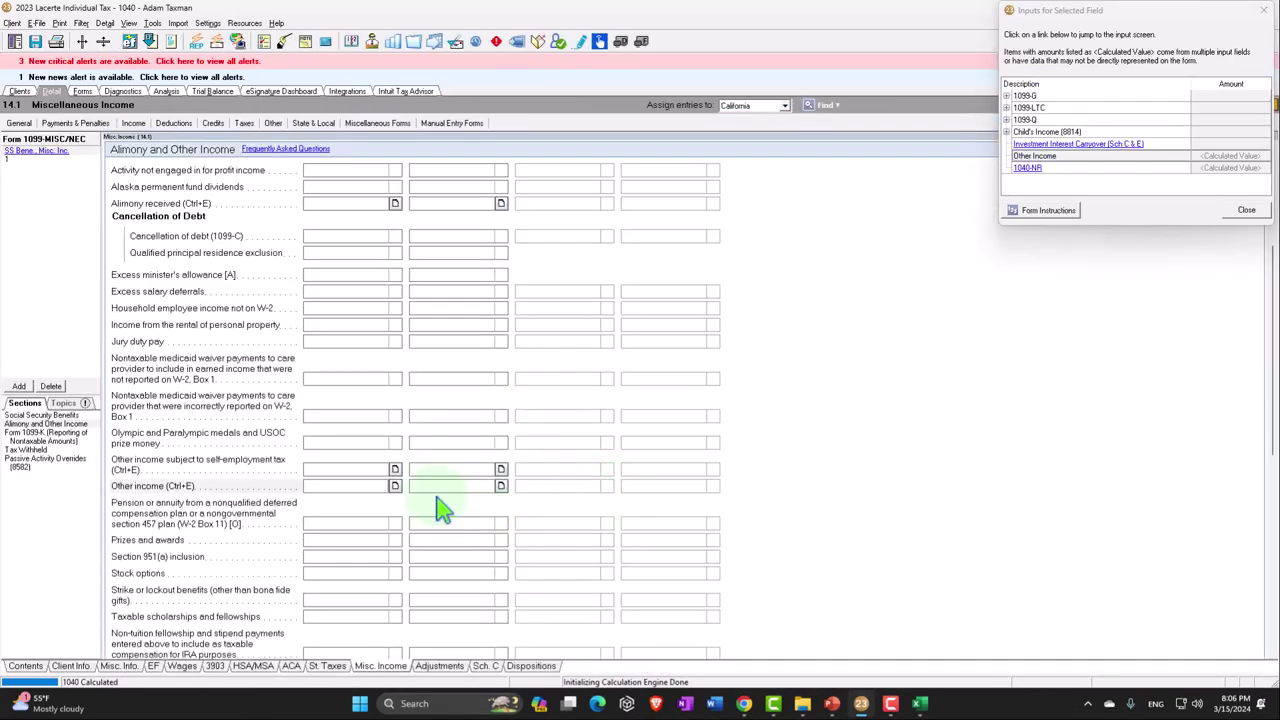
- Add an other income item described as "Sale of couch at a loss" for 700 and return to Schedule 1
left_click(395, 485)
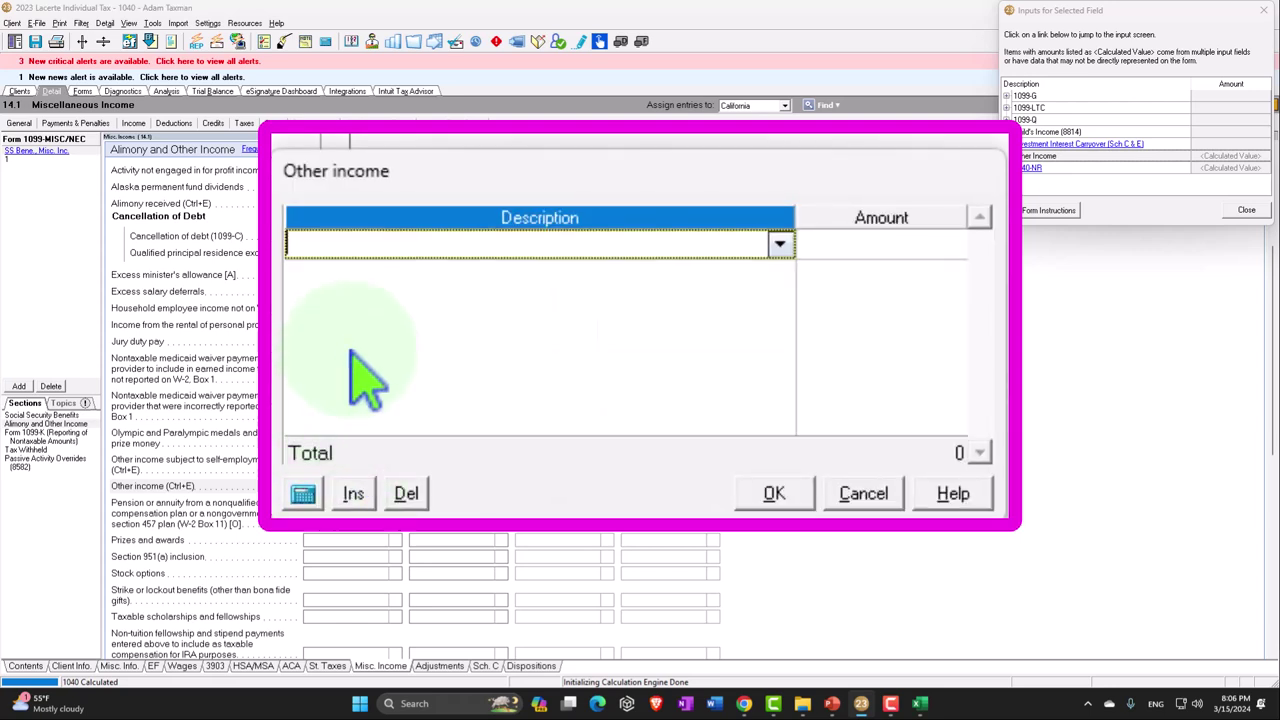
type("Sale ")
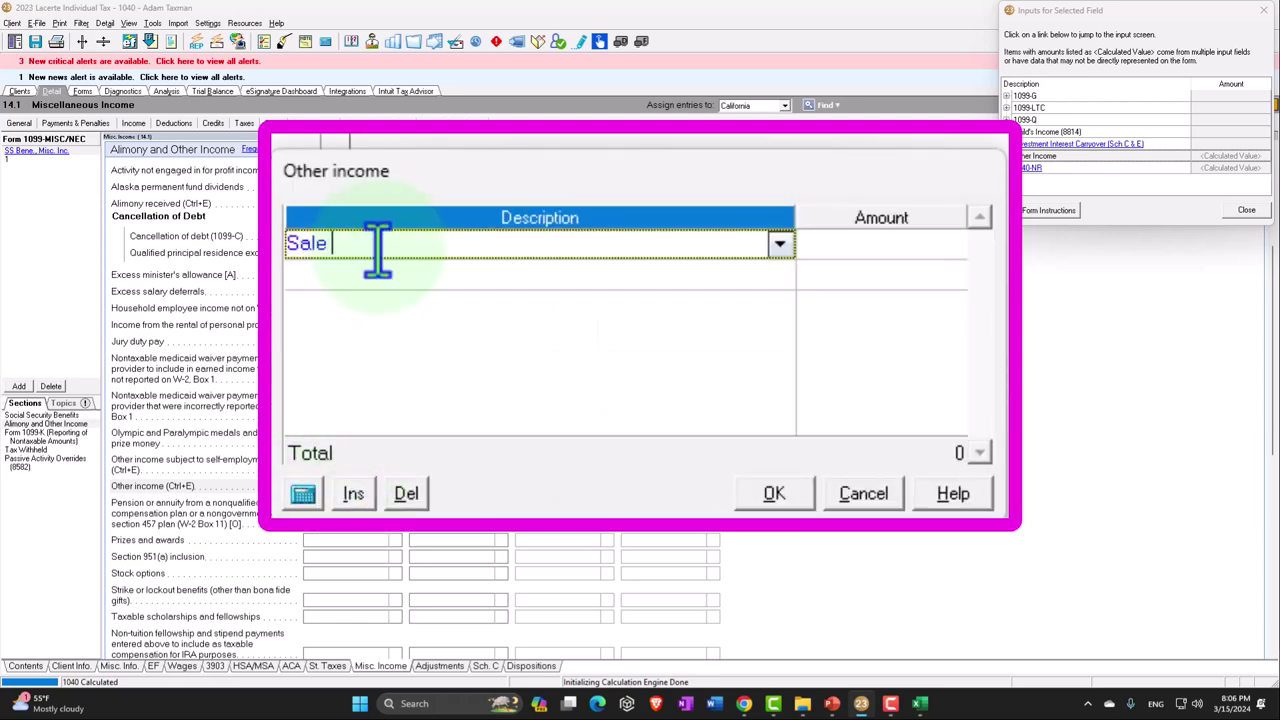
type("of couch at a loss")
key("Tab")
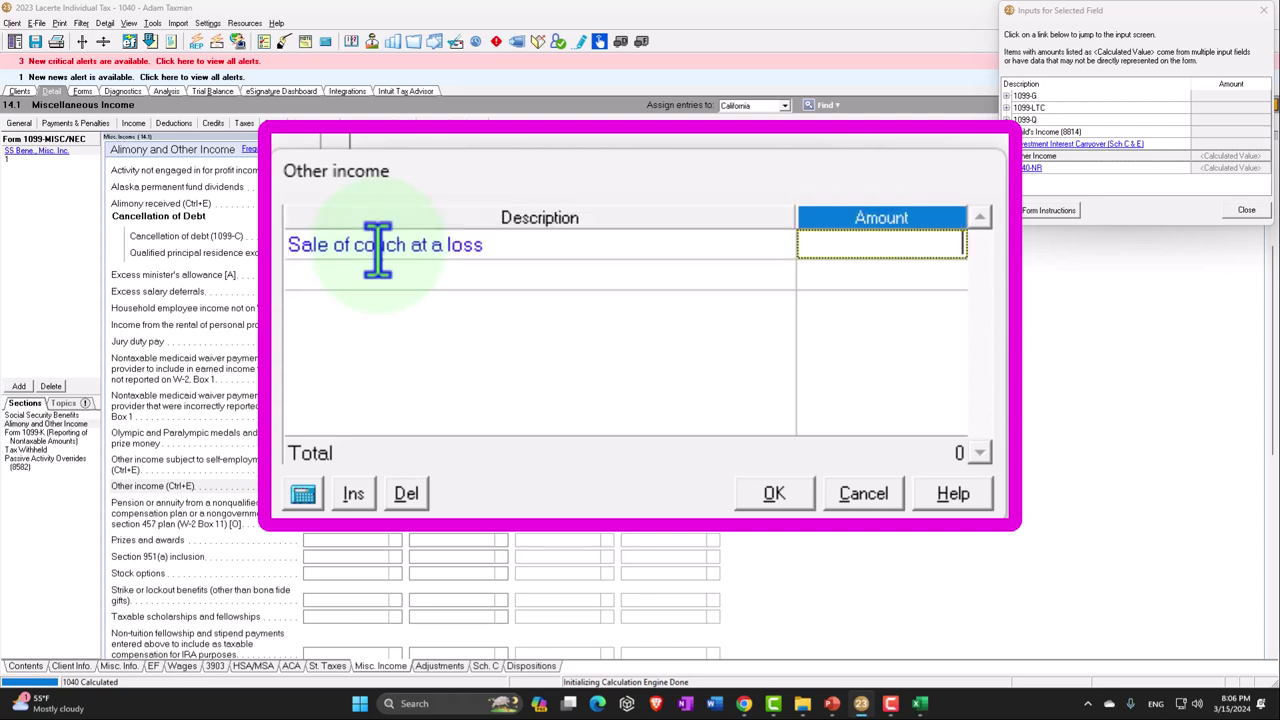
type("700")
left_click(780, 500)
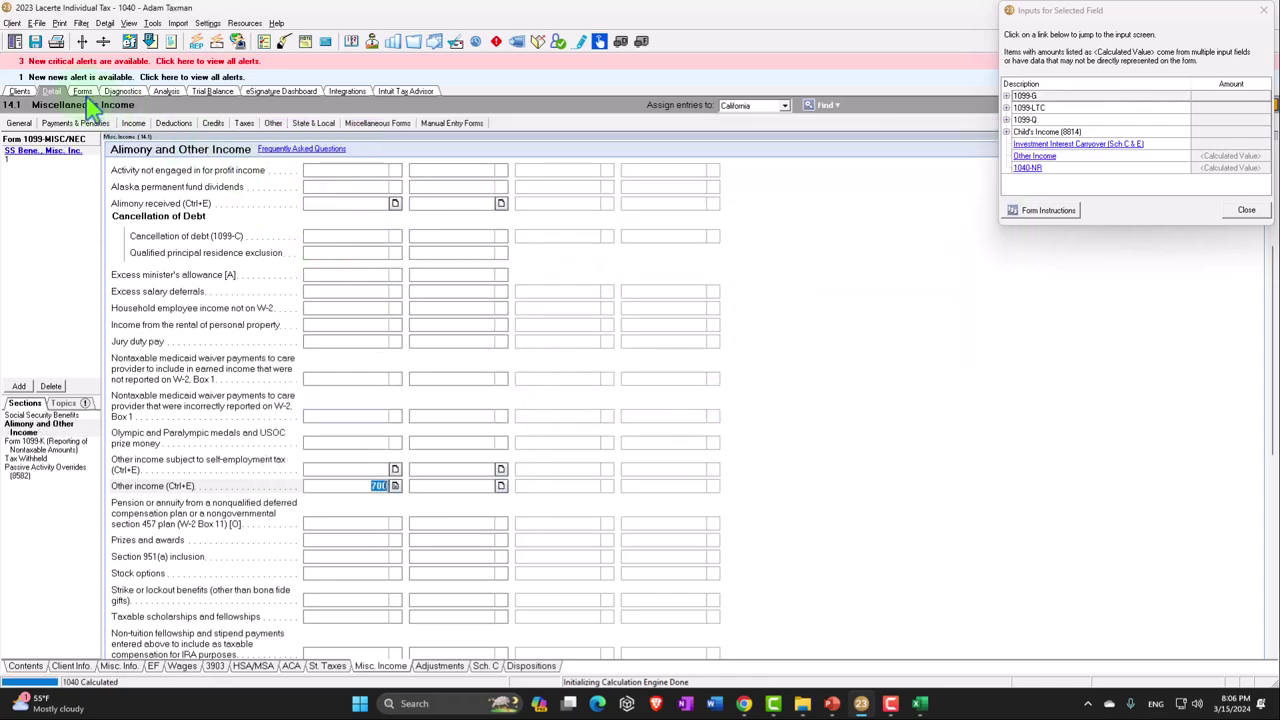
left_click(82, 91)
left_click(1263, 12)
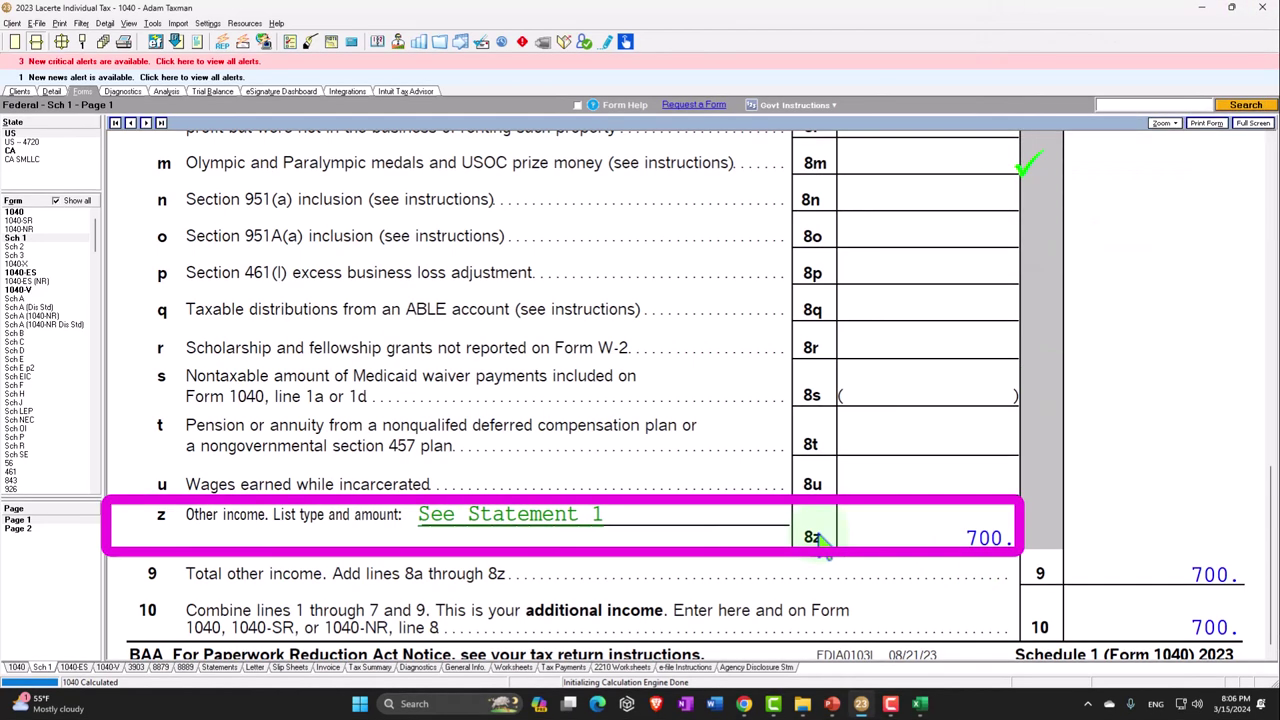
- Jump from Schedule 1 page 2, line 24z, to its input in the Other Adjustments section
left_click(30, 520)
scroll(931, 470, "down", 15)
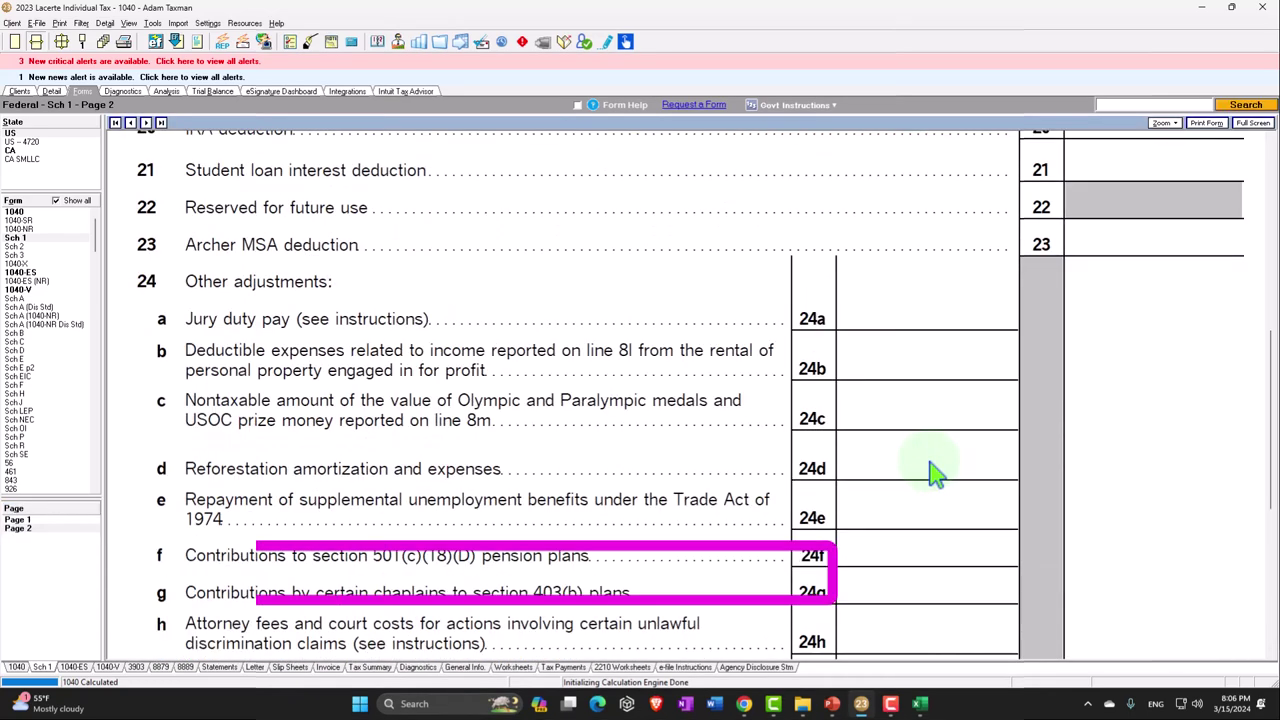
scroll(931, 460, "down", 3)
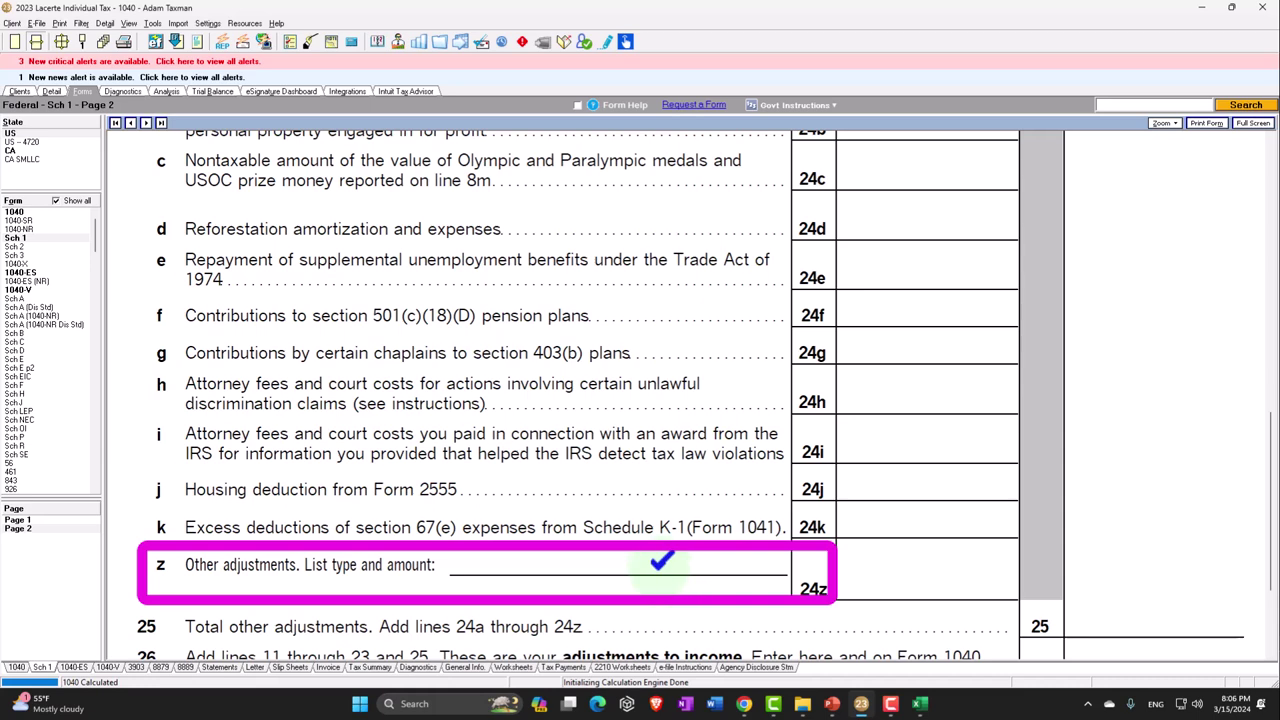
right_click(886, 585)
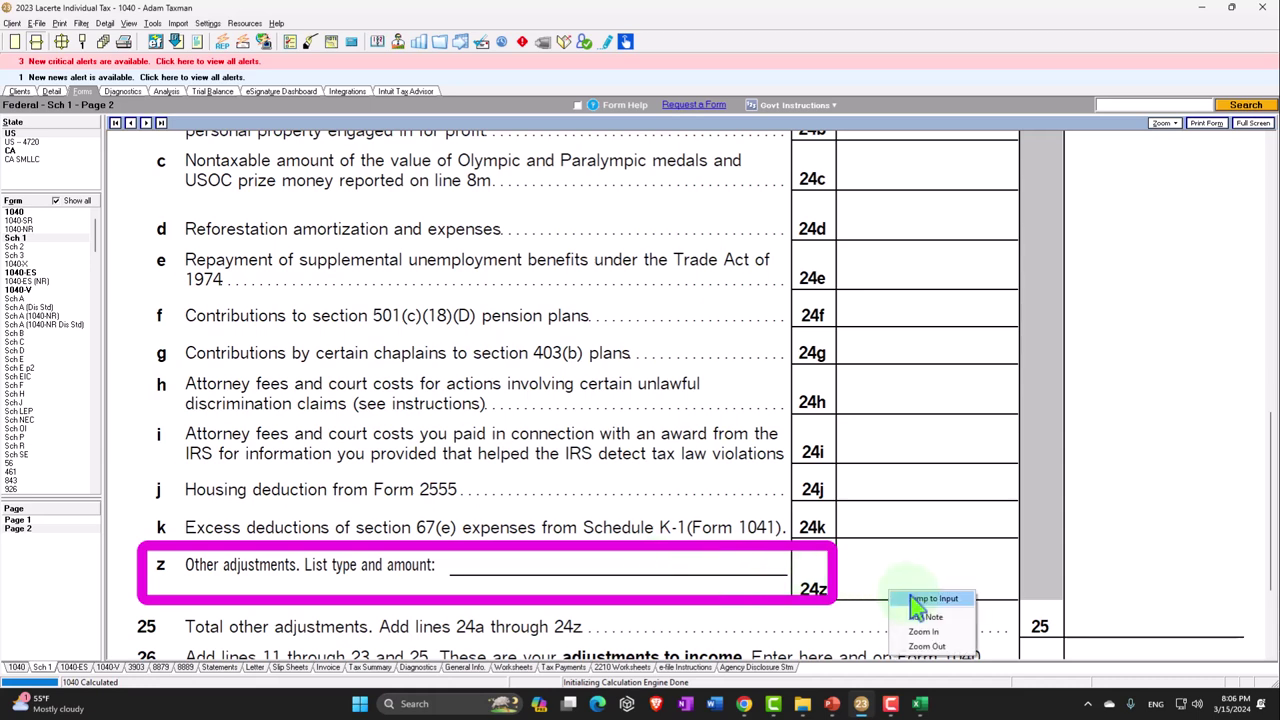
left_click(908, 600)
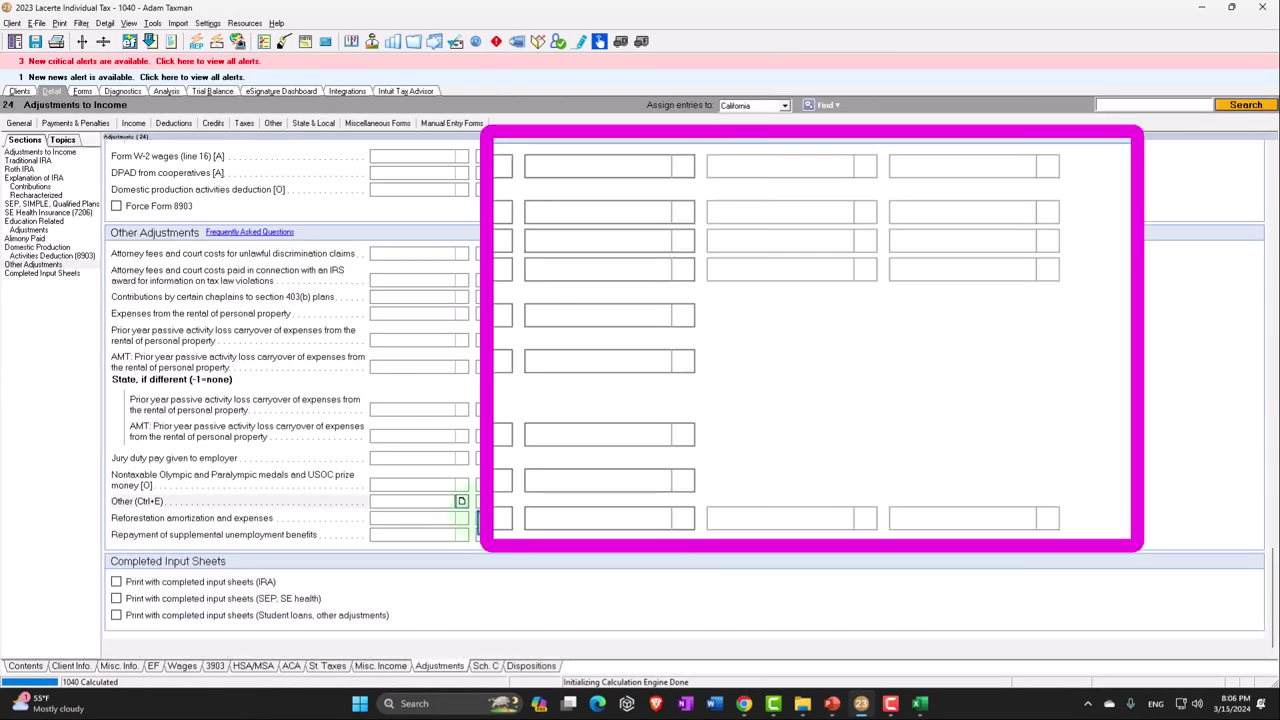
- Add an Other adjustment described as "Form 1099 -K personal item sold at a l" with an amount of 700
left_click(461, 501)
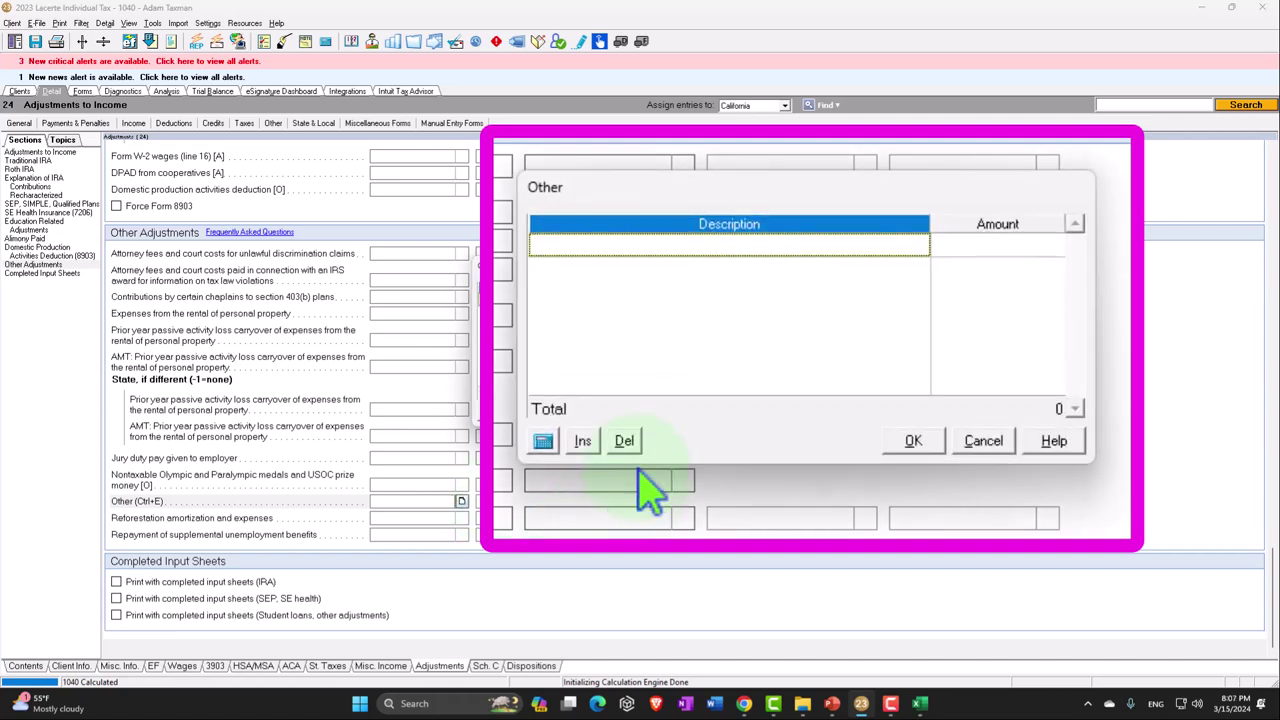
type("Form 1099")
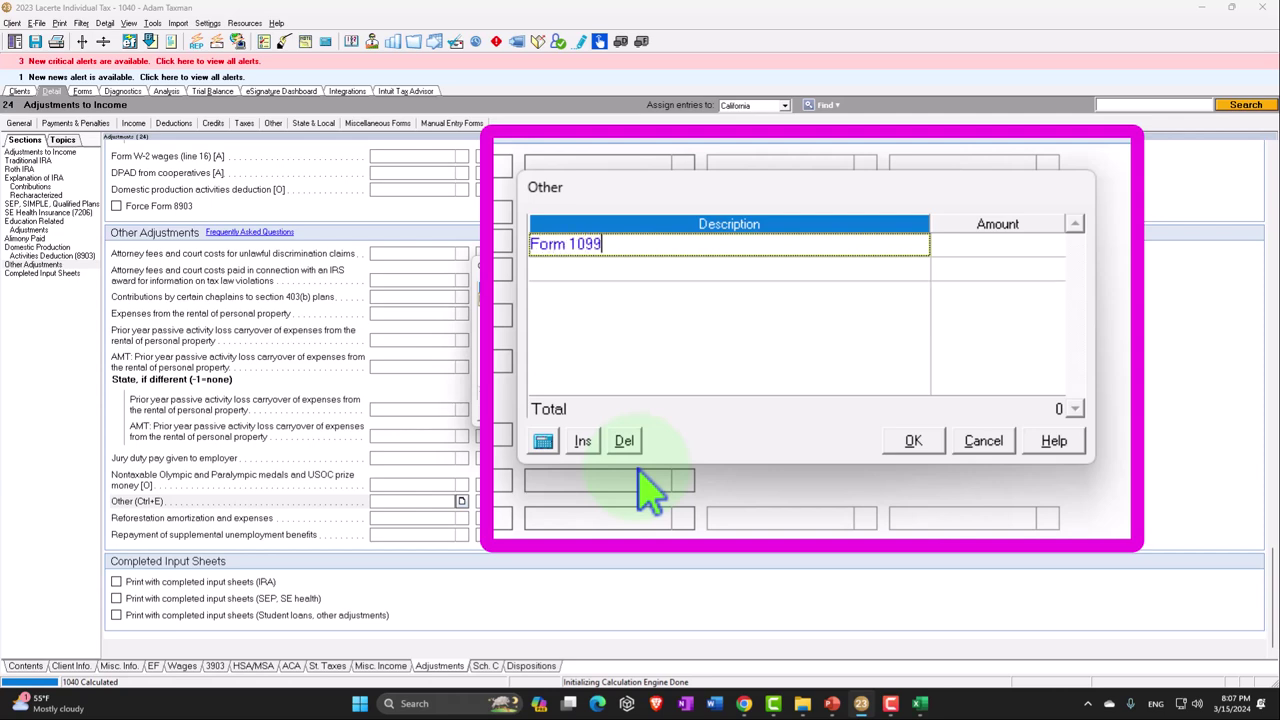
type(" -")
type("k")
key("BackSpace")
type("K personal it")
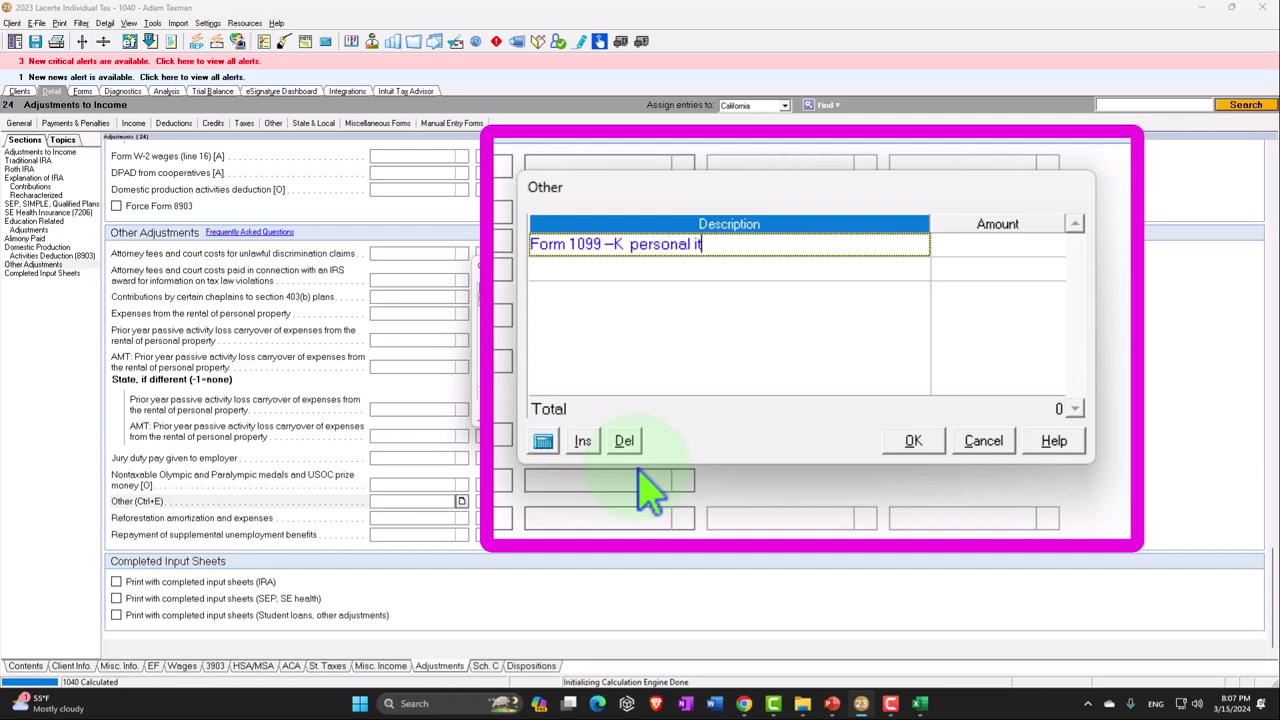
type("em sold at a l")
key("Tab")
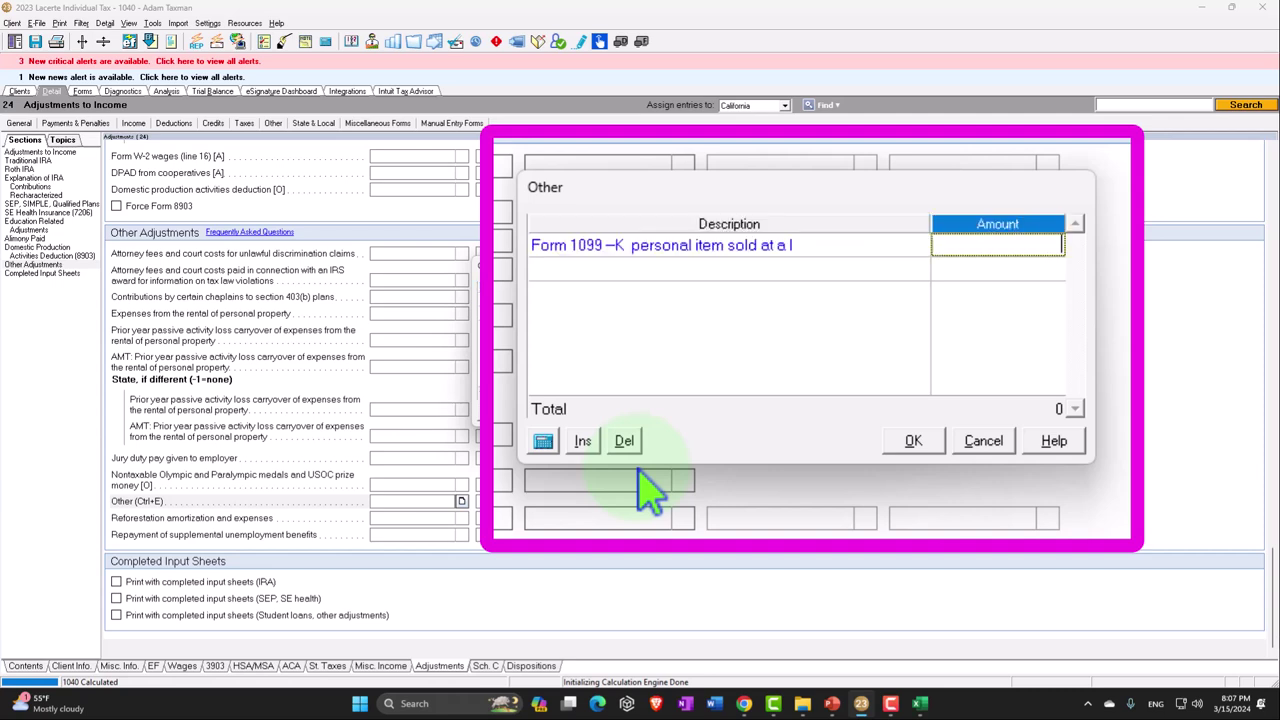
type("700")
left_click(910, 445)
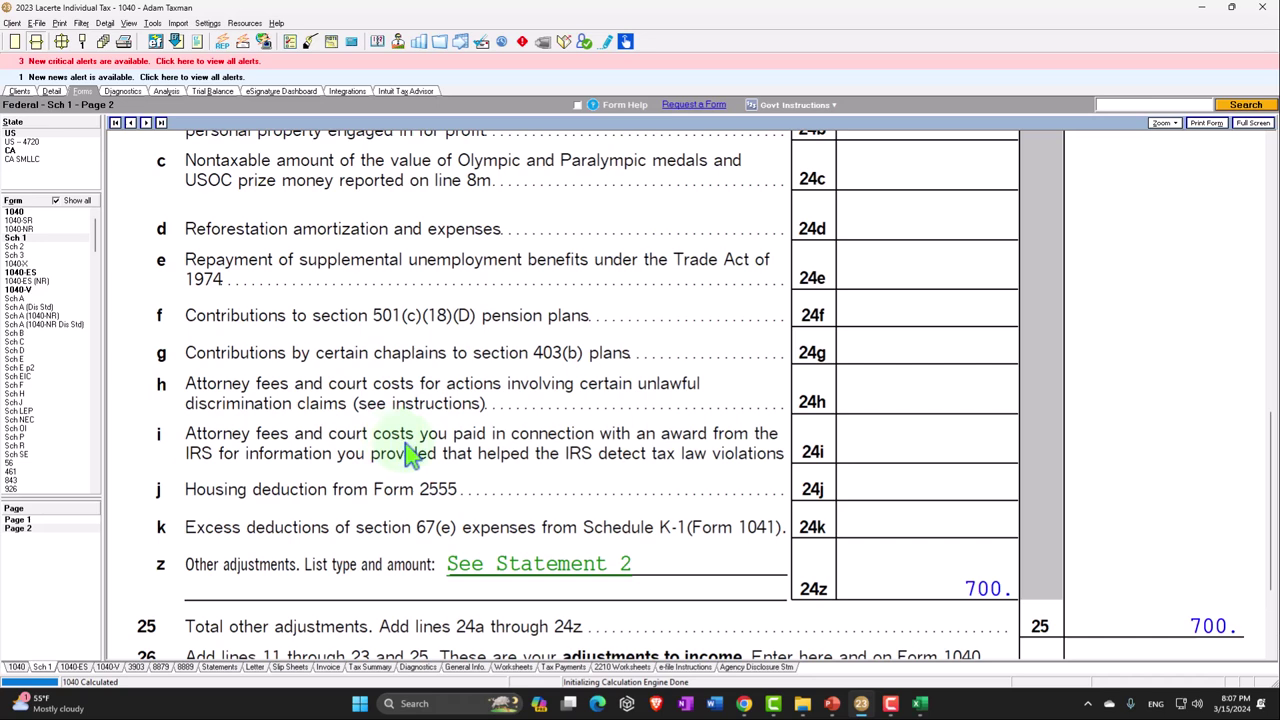
- Compare other income line 8z on Schedule 1 page 1 with the line 24z adjustment and line 26 on page 2
left_click(38, 528)
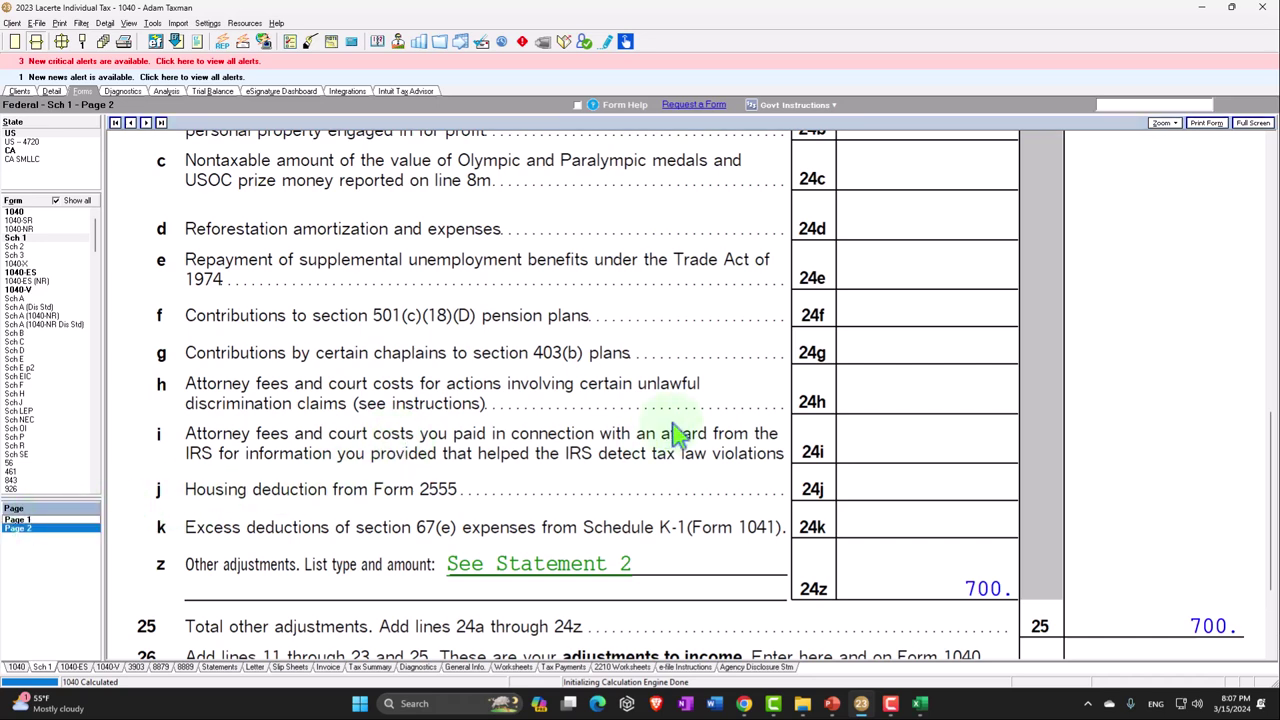
key("Page_Up")
scroll(693, 423, "down", 10)
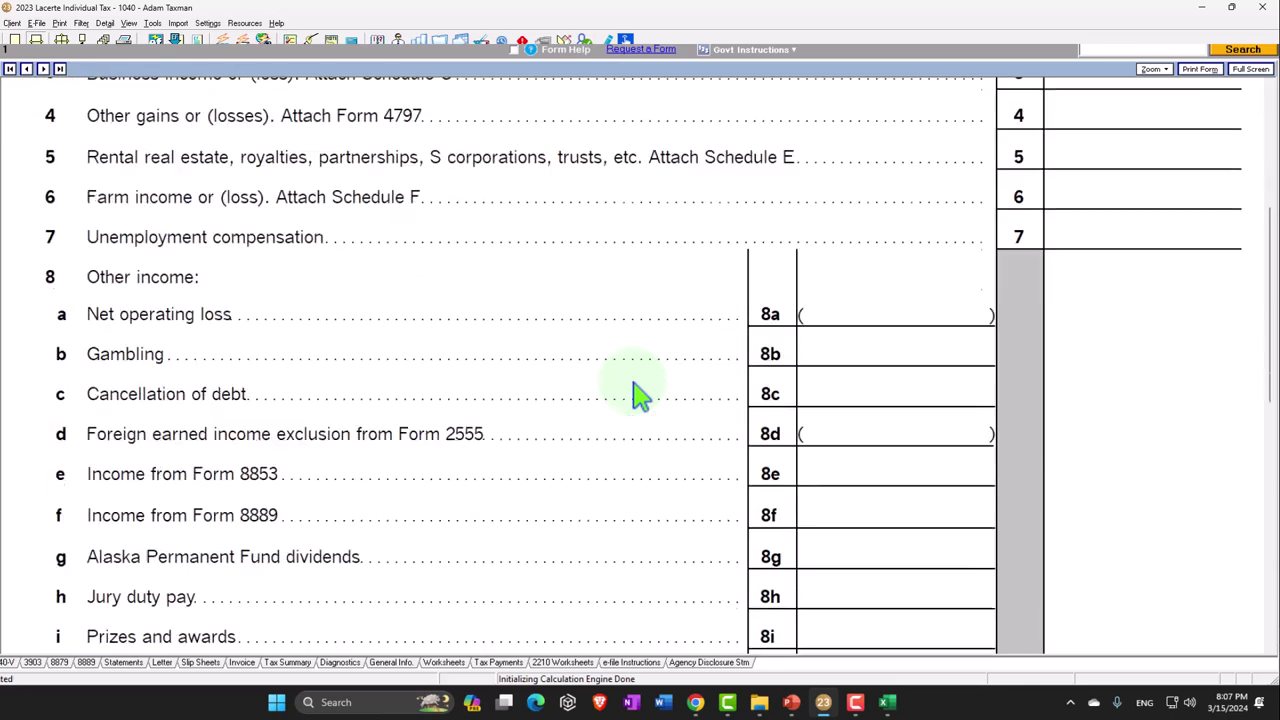
scroll(640, 395, "down", 5)
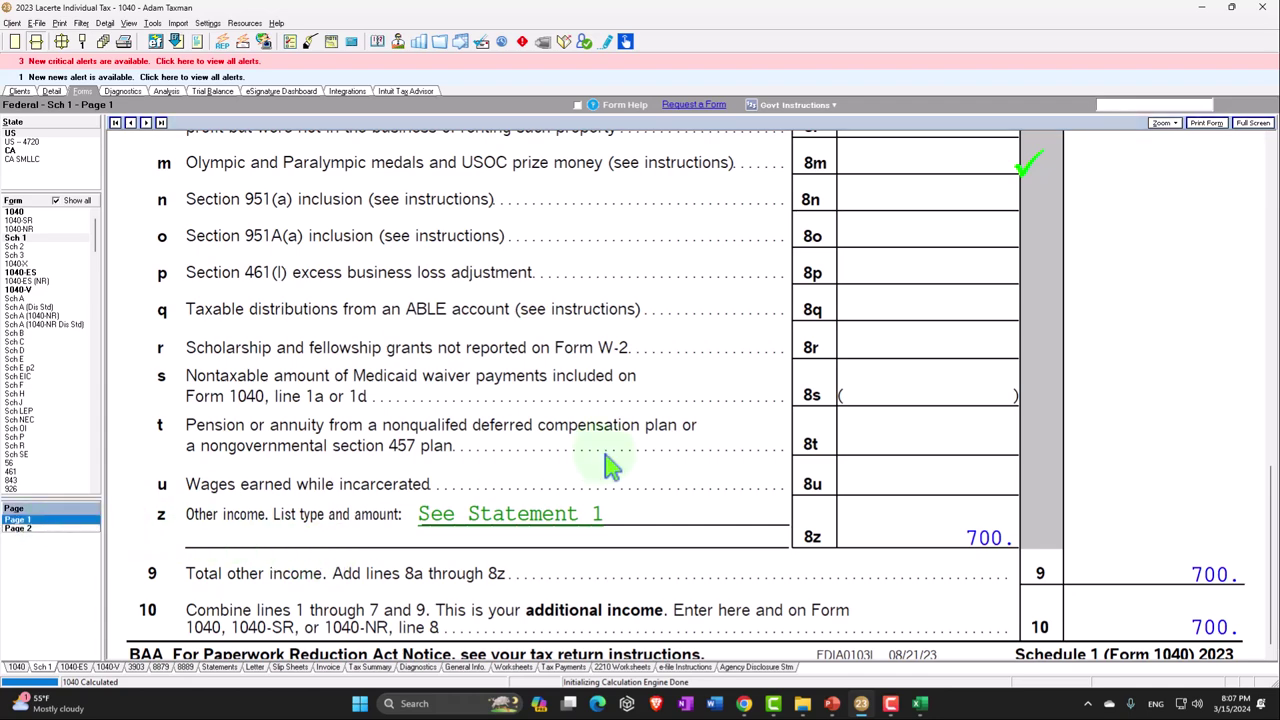
scroll(549, 443, "down", 10)
scroll(558, 443, "down", 5)
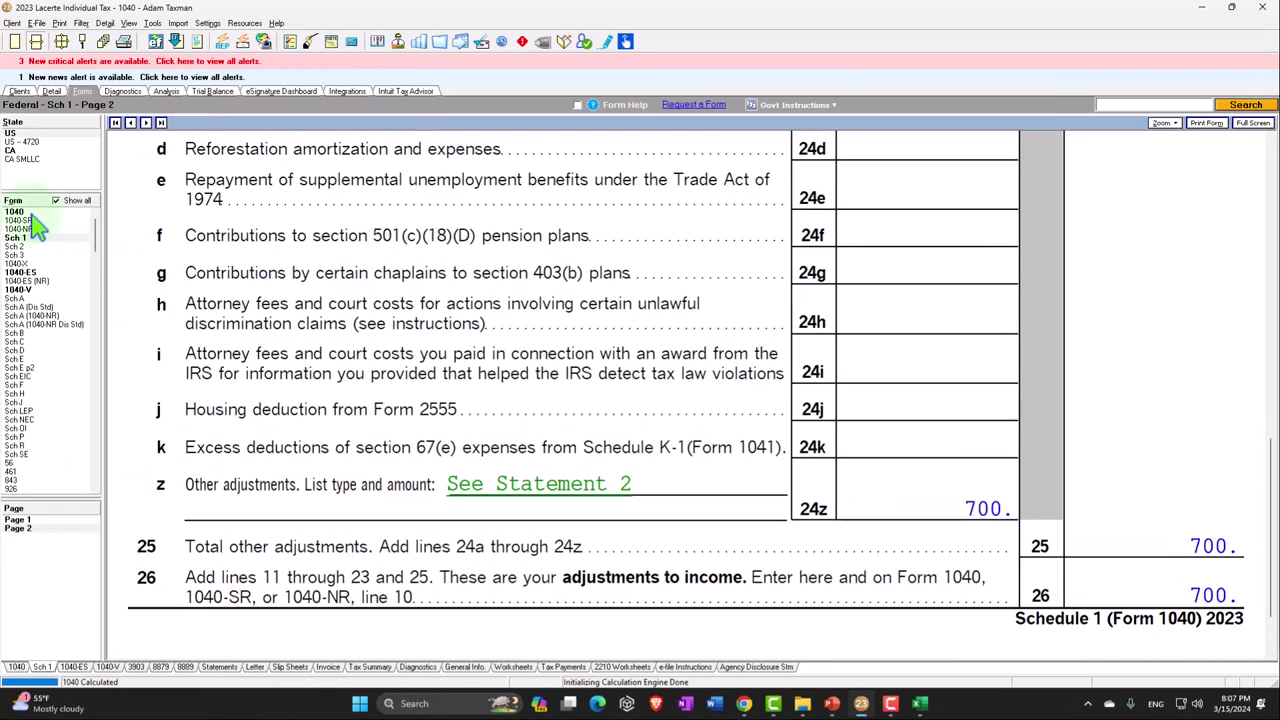
- Review Form 1040 page 1 from additional income on line 8 through adjusted gross income and taxable income on line 15
left_click(40, 213)
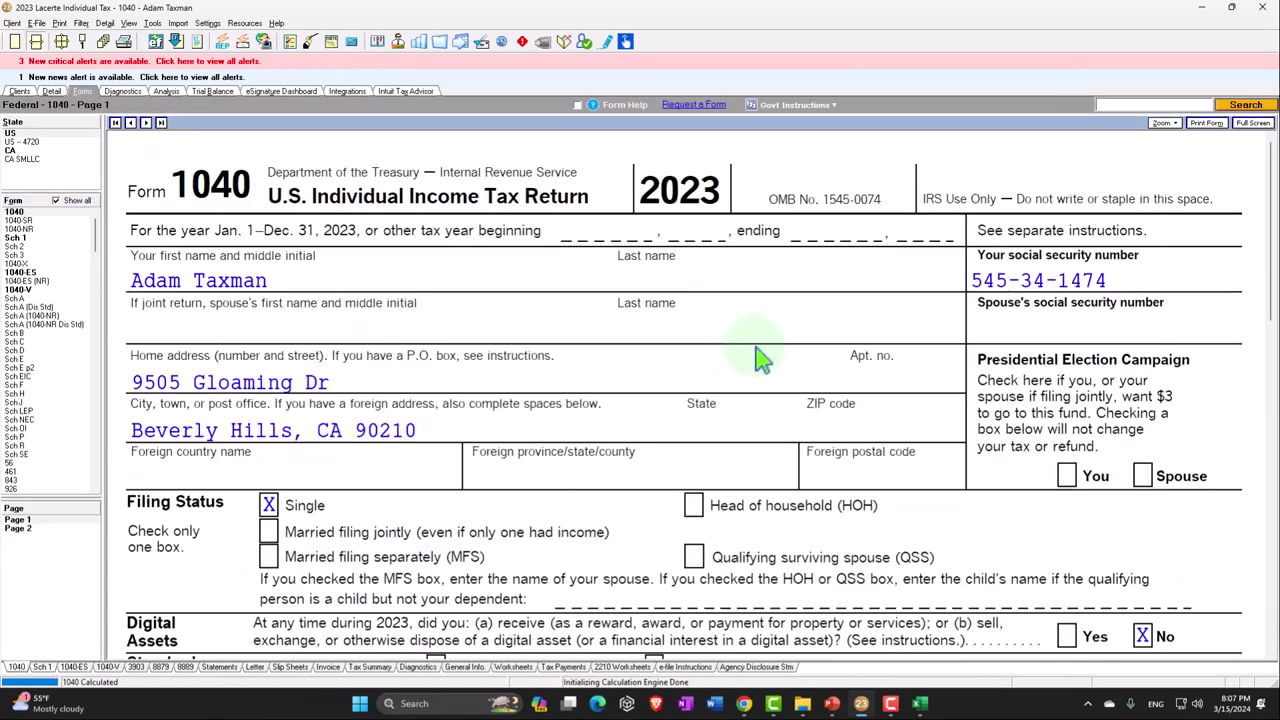
scroll(727, 312, "down", 10)
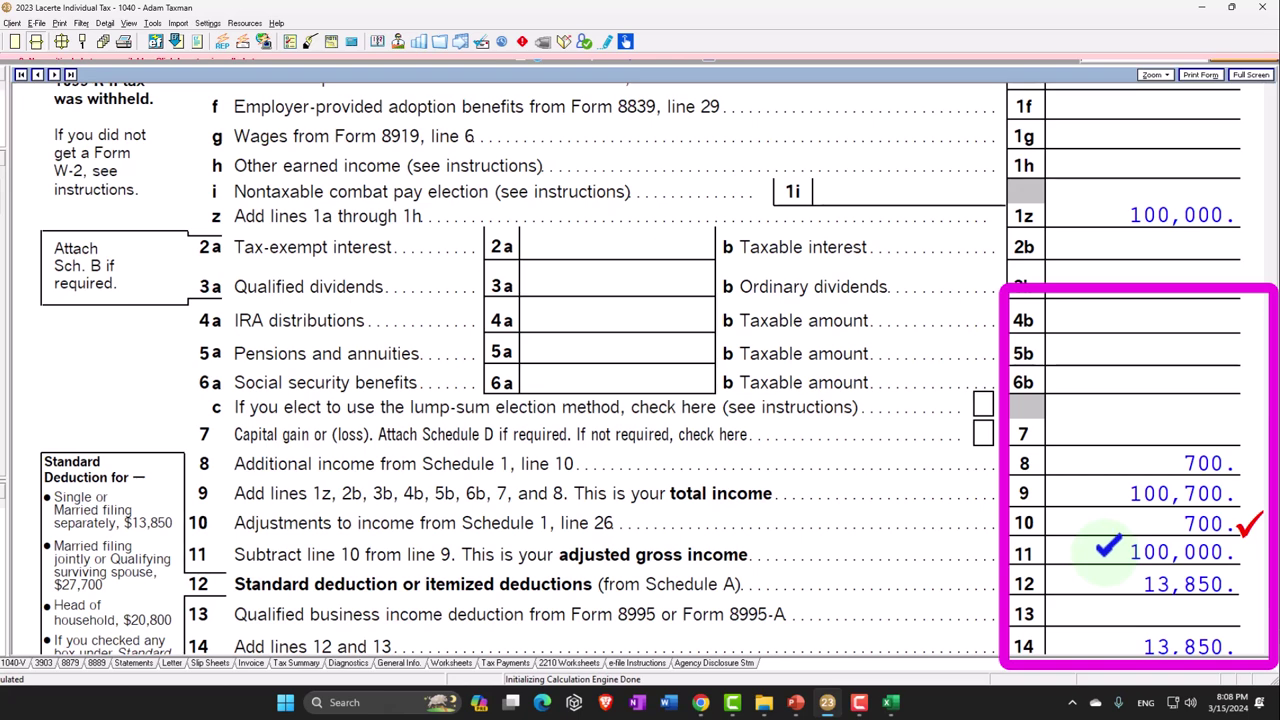
scroll(1108, 547, "down", 2)
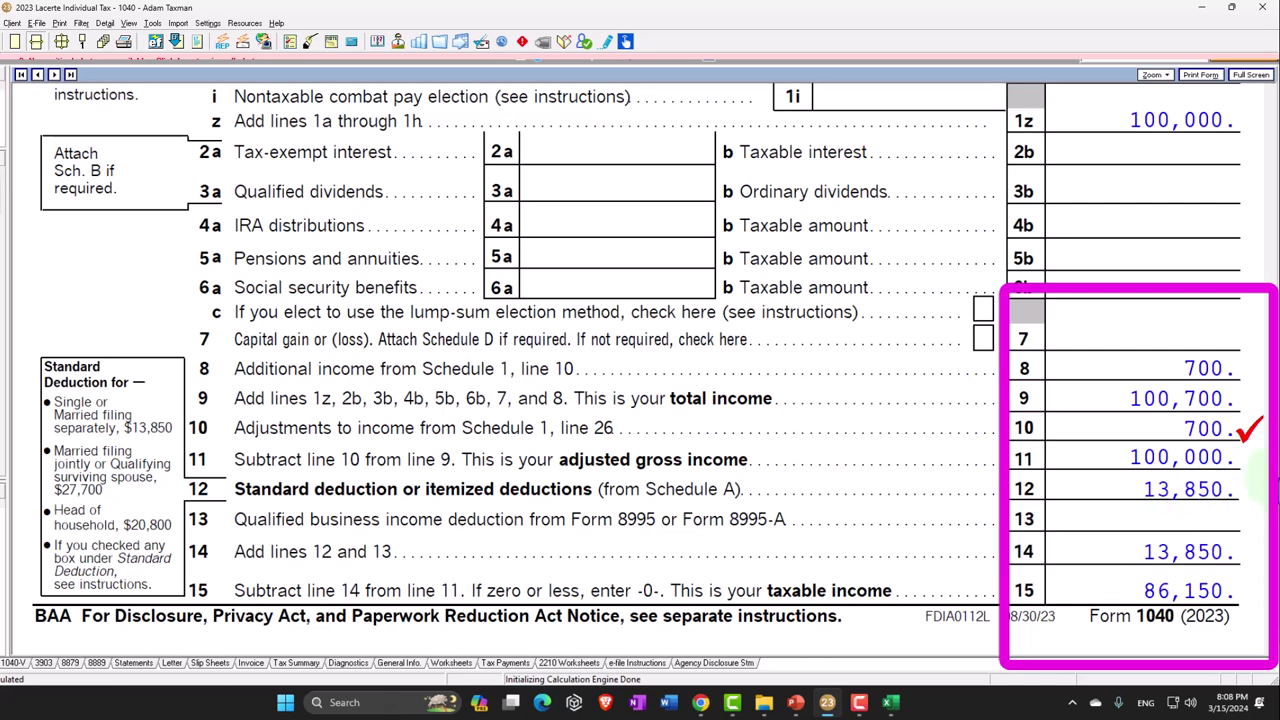
key("alt+Tab")
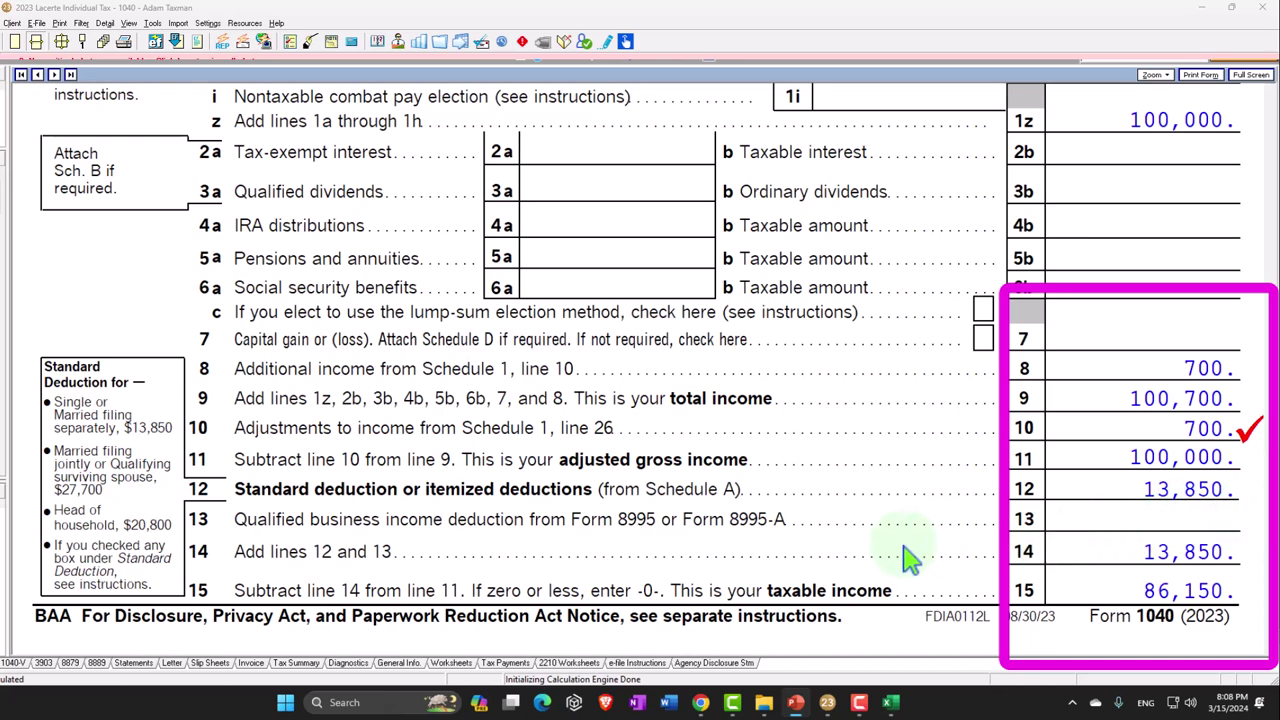
key("alt+Tab")
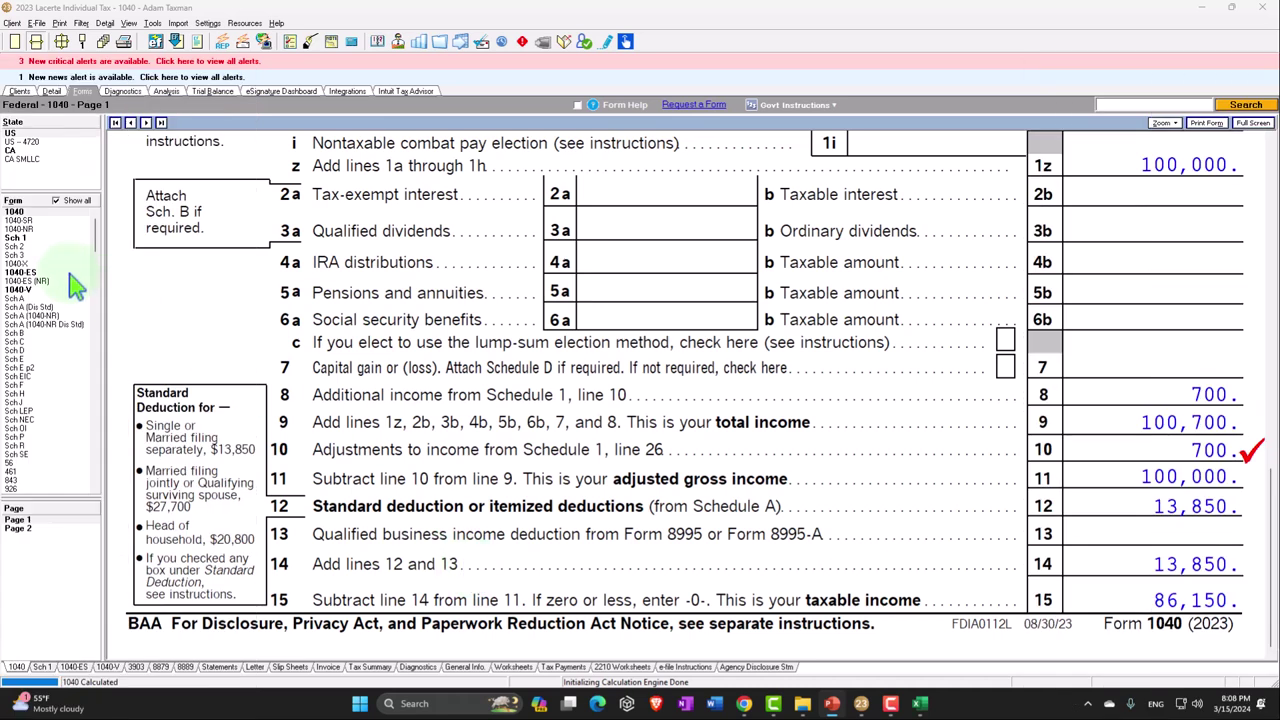
- Open the supporting statement behind Schedule 1 line 8z and check the other income description
left_click(22, 240)
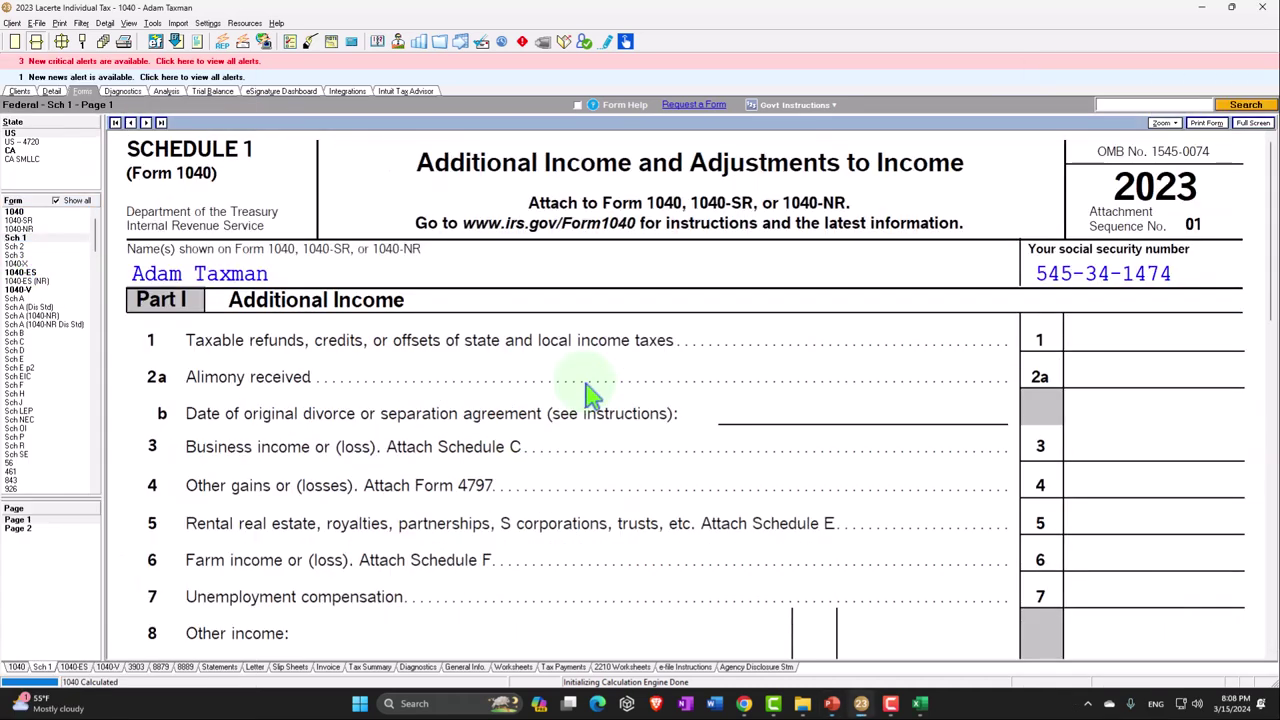
scroll(588, 393, "down", 10)
scroll(592, 394, "down", 5)
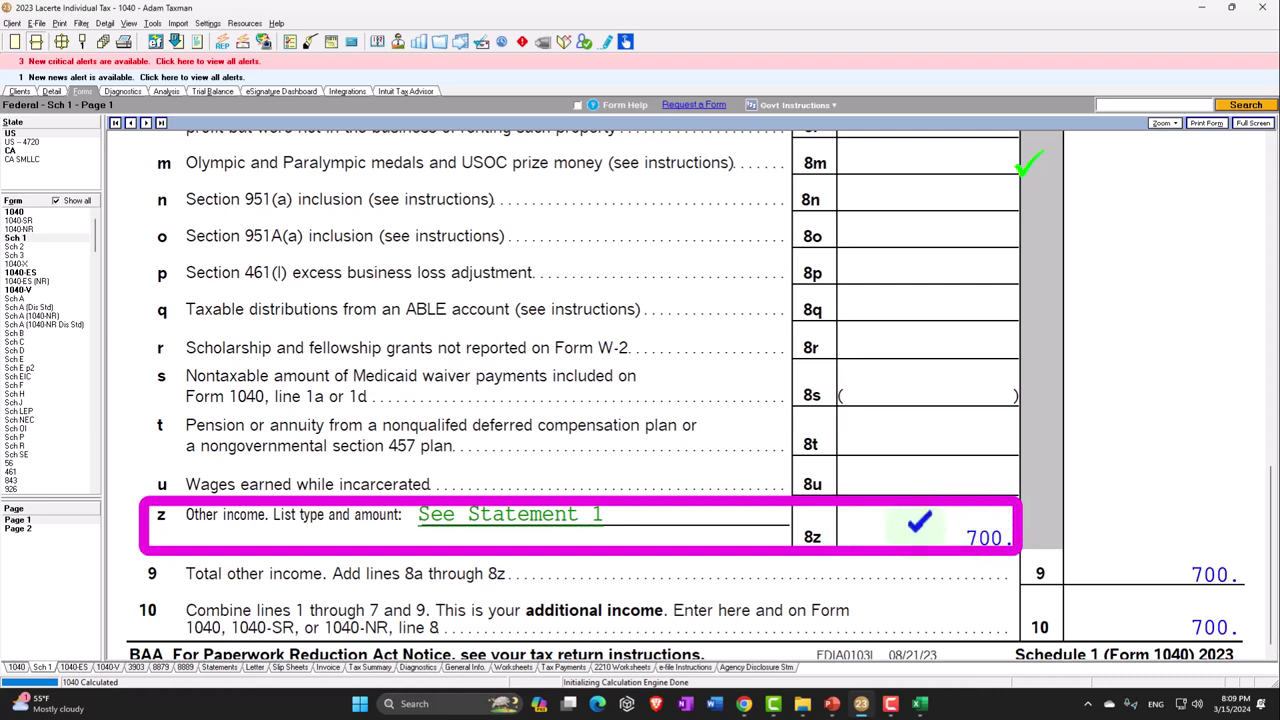
left_click(567, 530)
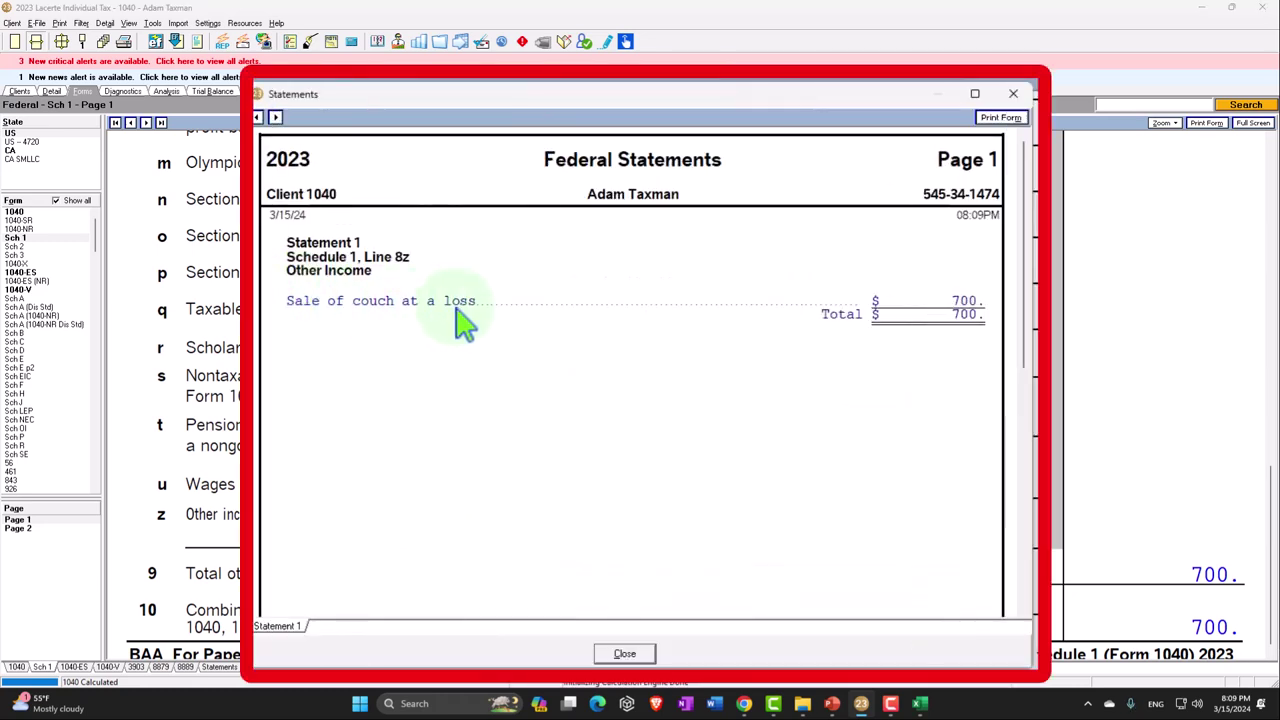
- Close the supporting statement and check the other adjustments on Schedule 1 page 2, lines 24z through 26
left_click(1012, 94)
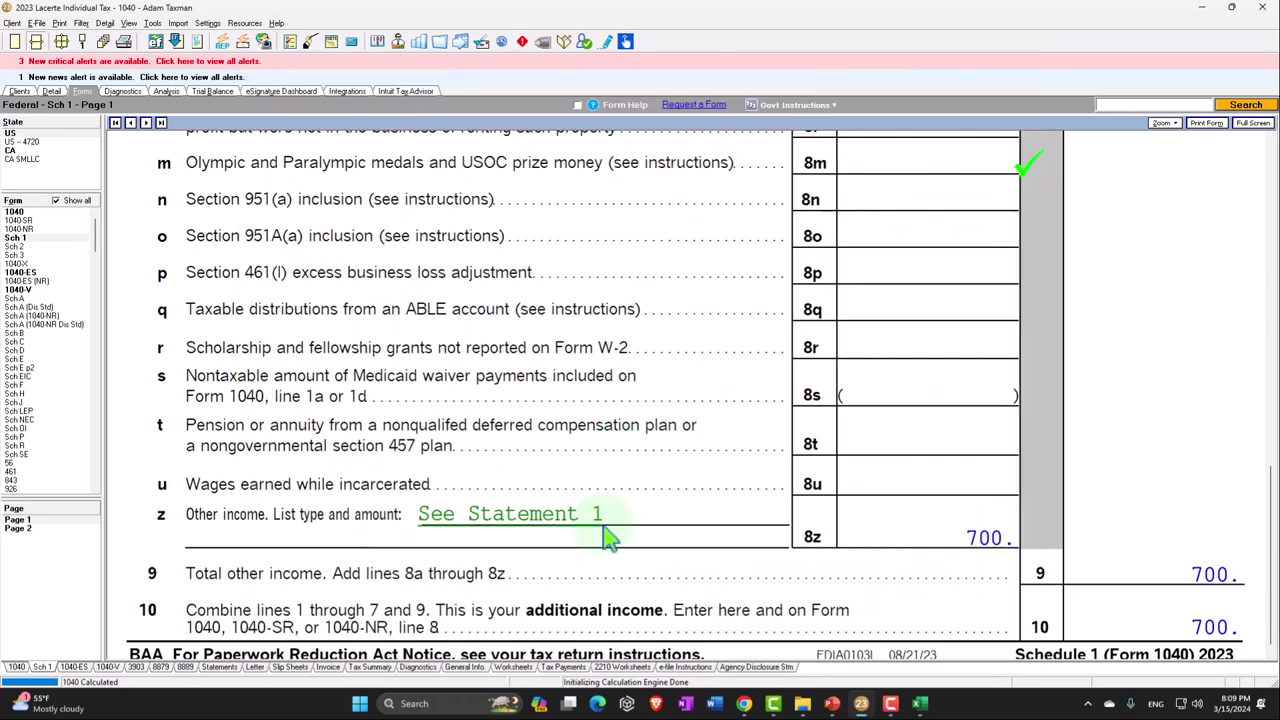
left_click(18, 528)
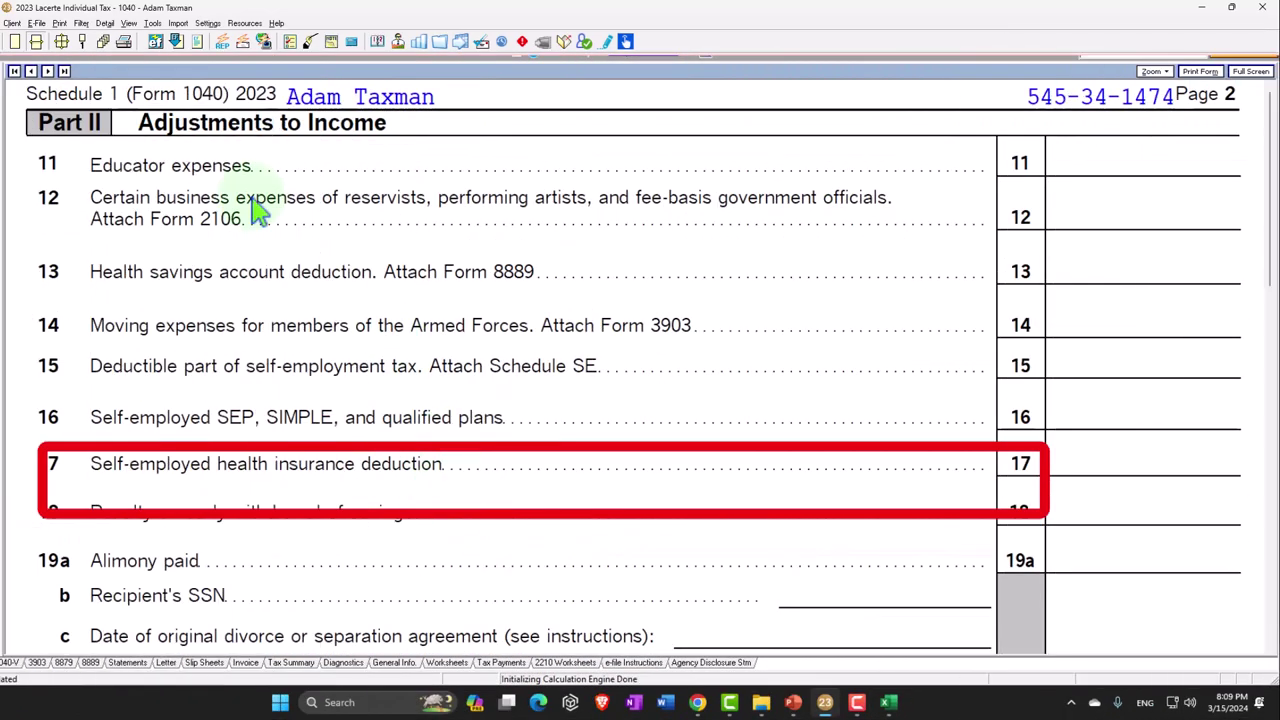
scroll(510, 425, "down", 5)
scroll(510, 425, "down", 10)
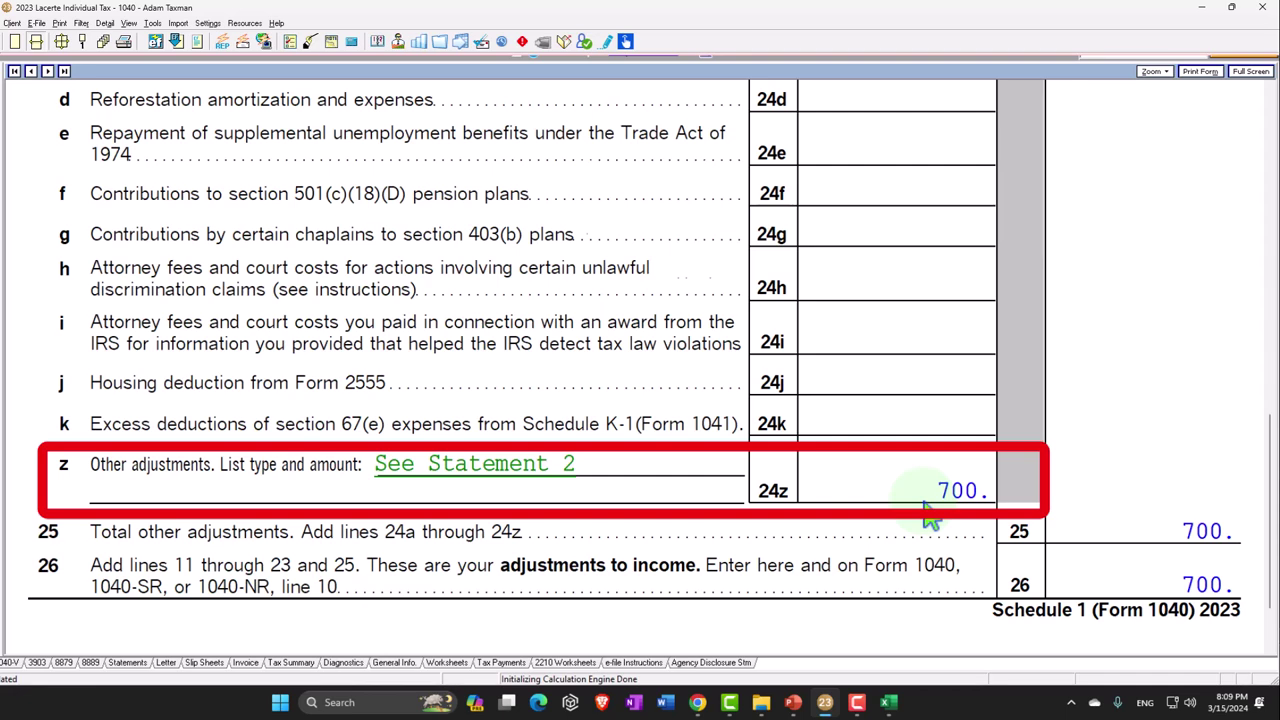
- Return to Form 1040 page 1 and review how the Schedule 1 income and adjustments flow through lines 8 to 11
key("Escape")
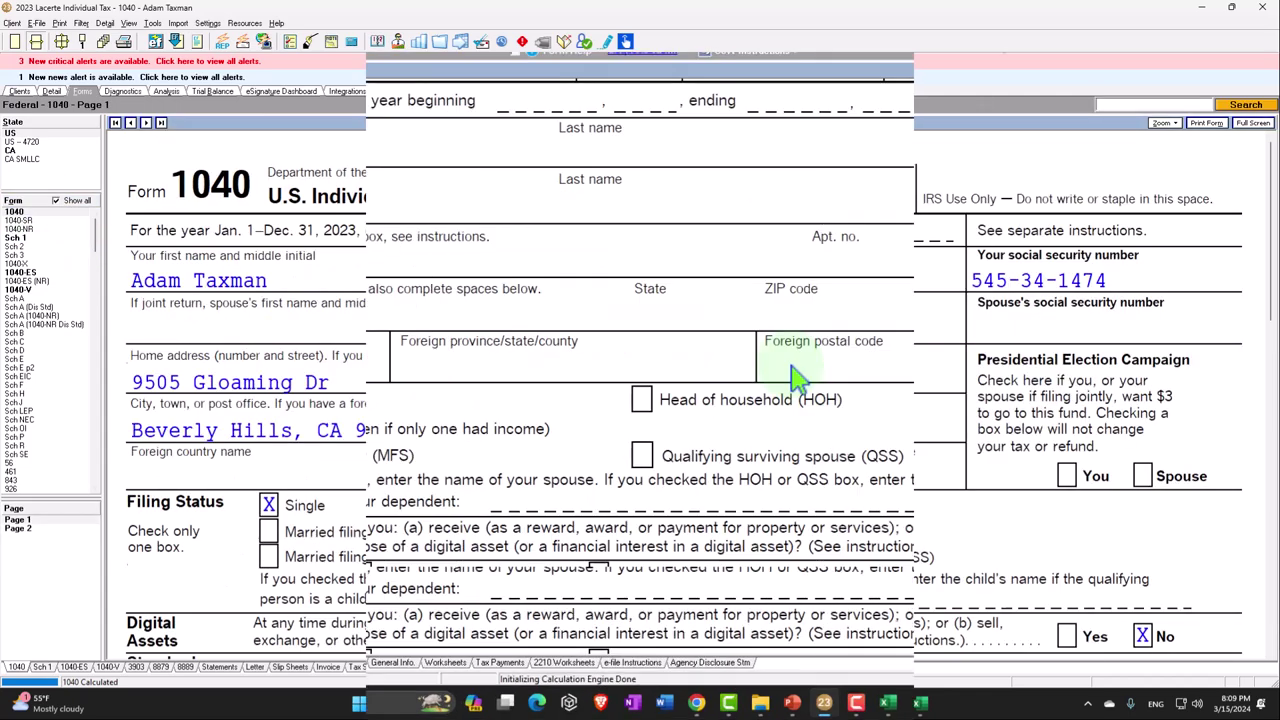
scroll(800, 385, "down", 10)
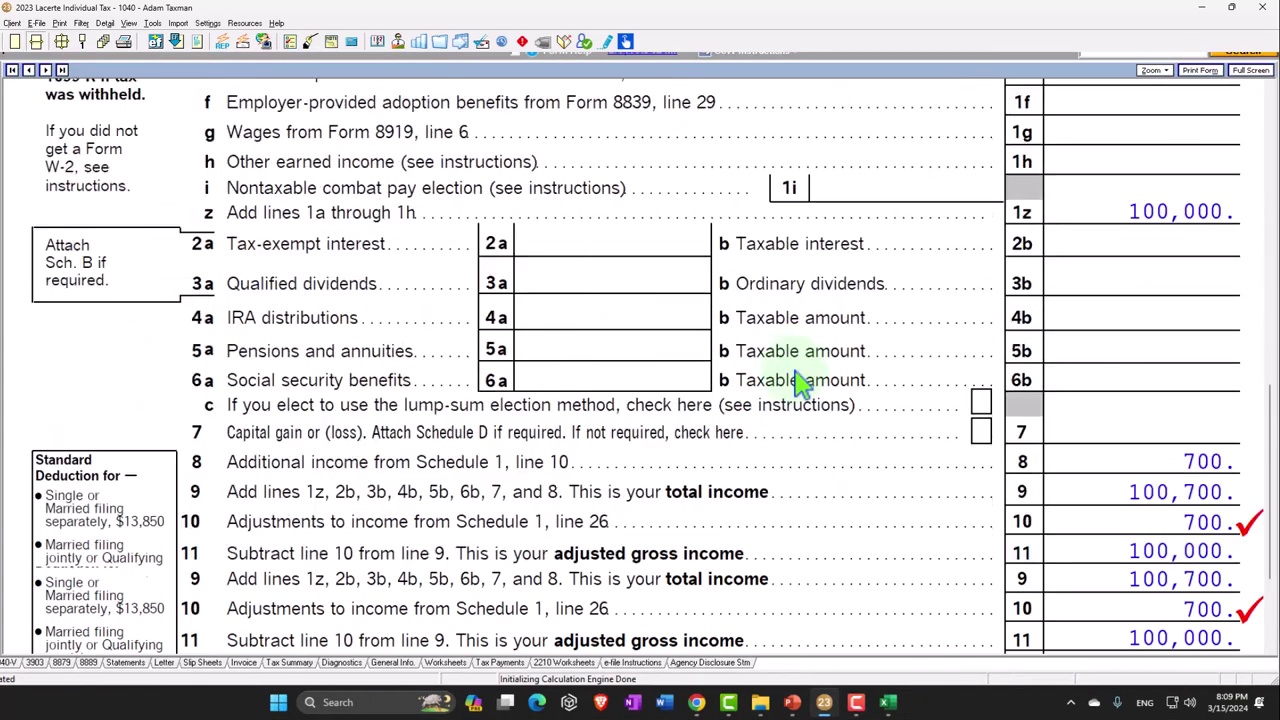
scroll(800, 385, "down", 1)
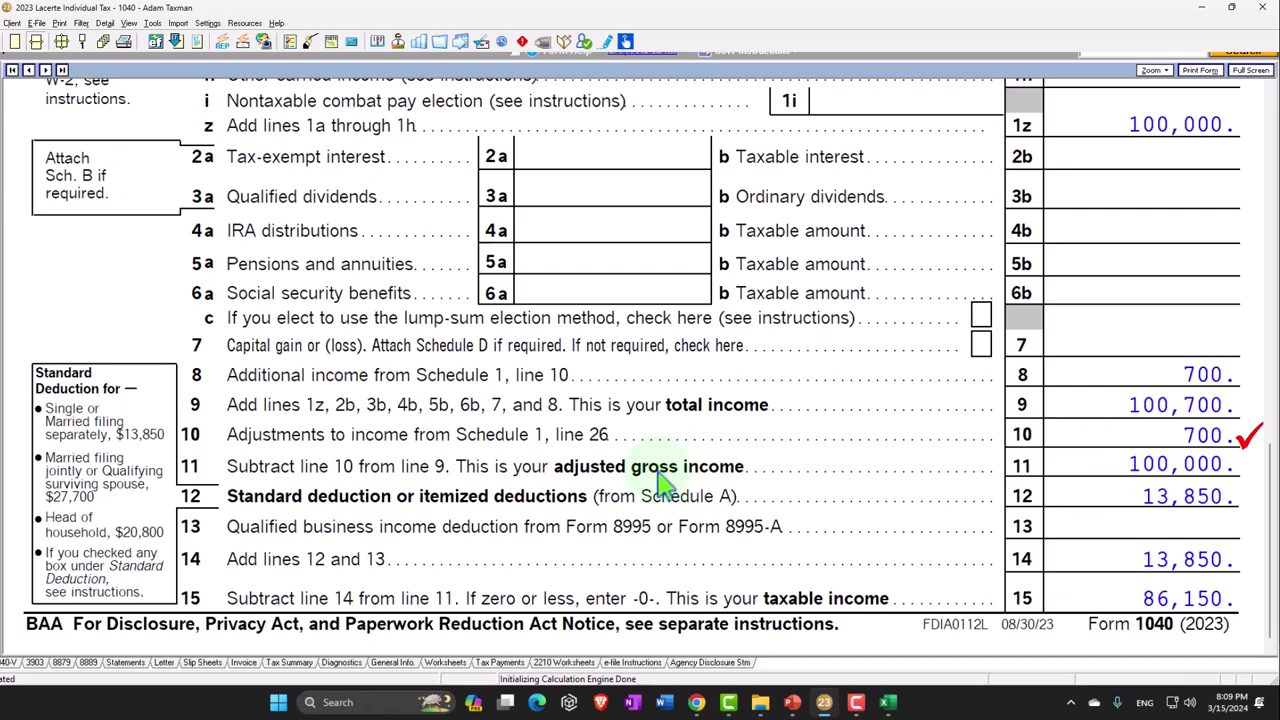
scroll(643, 490, "up", 5)
scroll(620, 490, "up", 5)
scroll(624, 490, "up", 1)
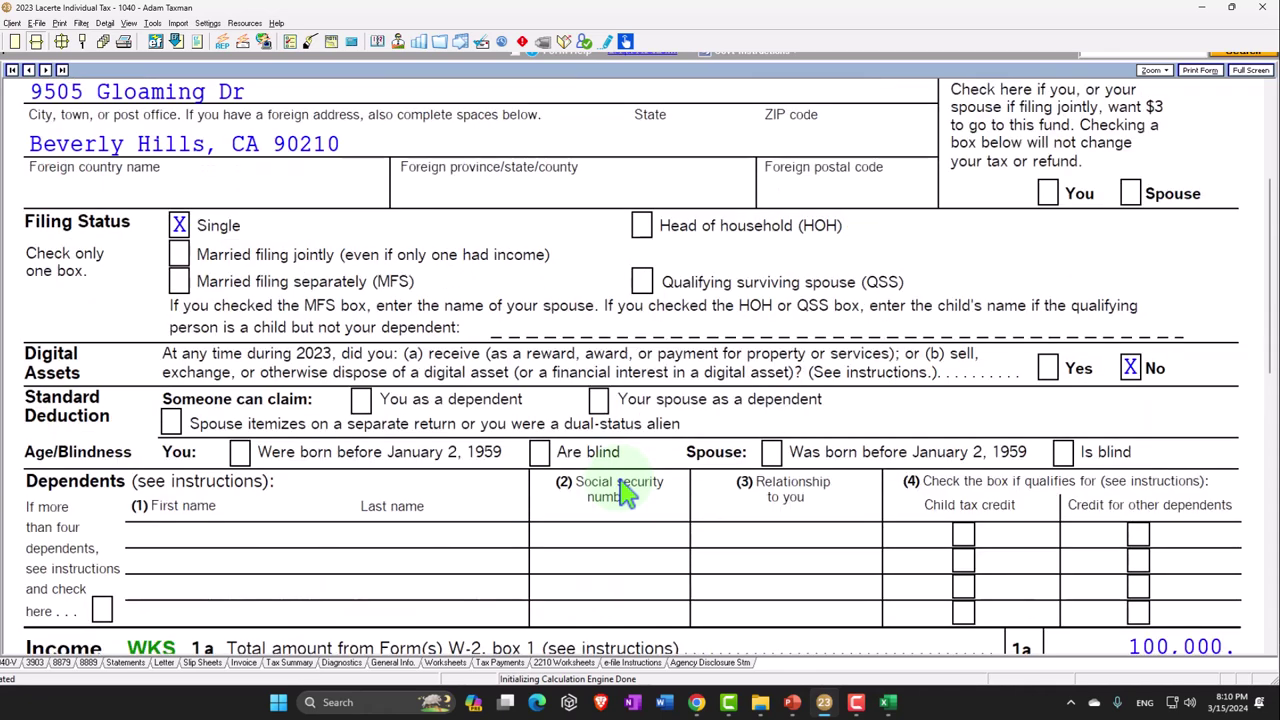
scroll(624, 490, "up", 2)
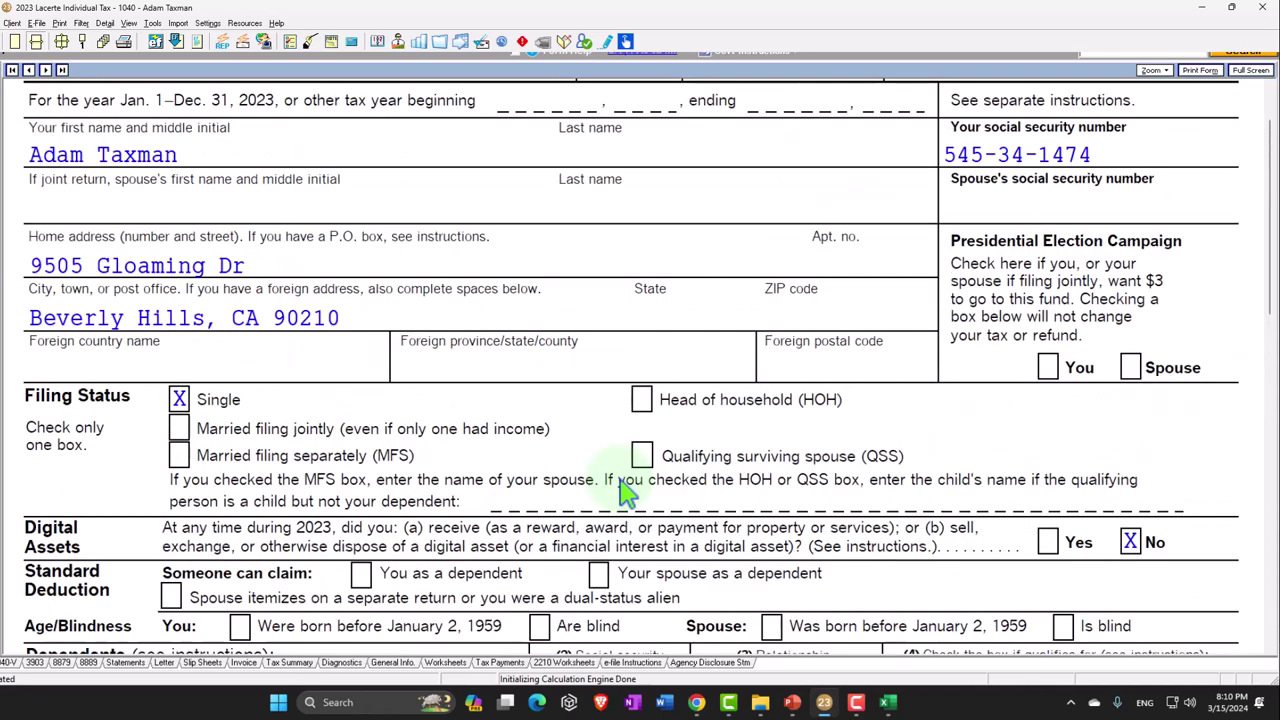
scroll(624, 490, "up", 1)
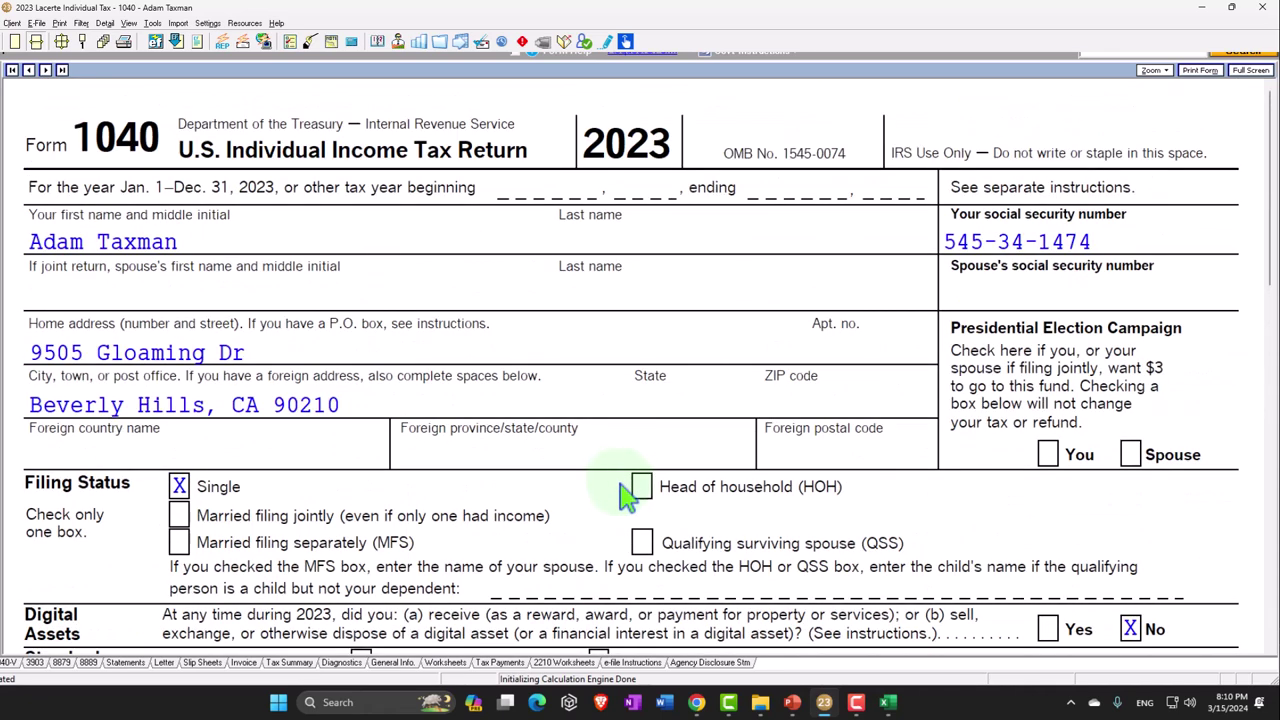